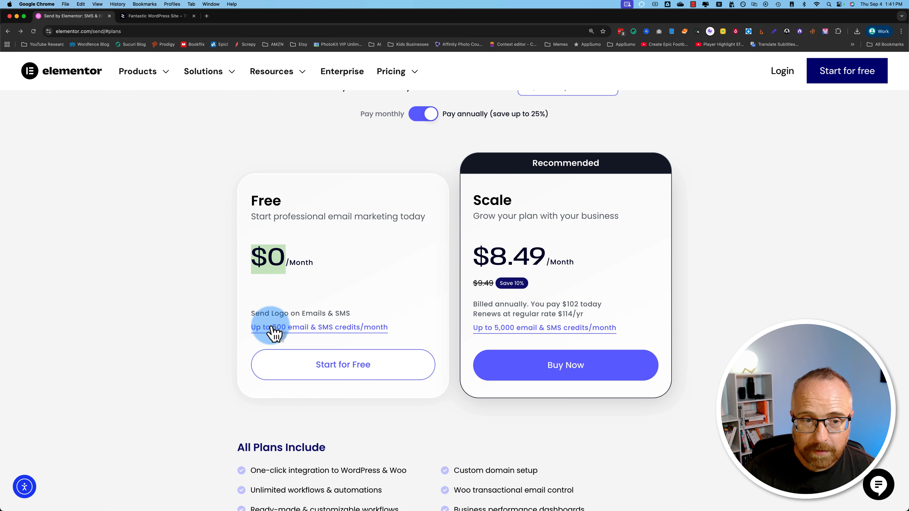
Highlight the free plan's 500 credits line and the Scale plan's $8.49 price
{"action": "left_click_drag", "start_coordinate": [250, 328], "coordinate": [422, 328]}
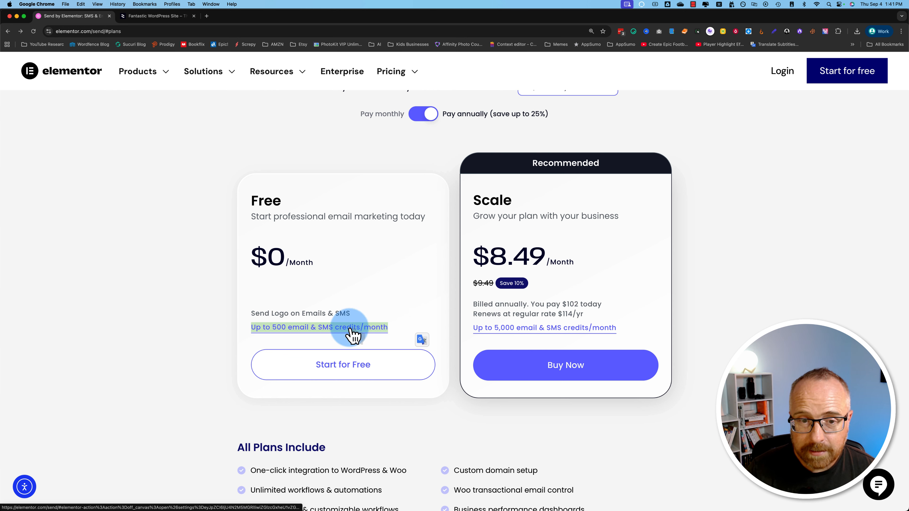
{"action": "left_click", "coordinate": [400, 274]}
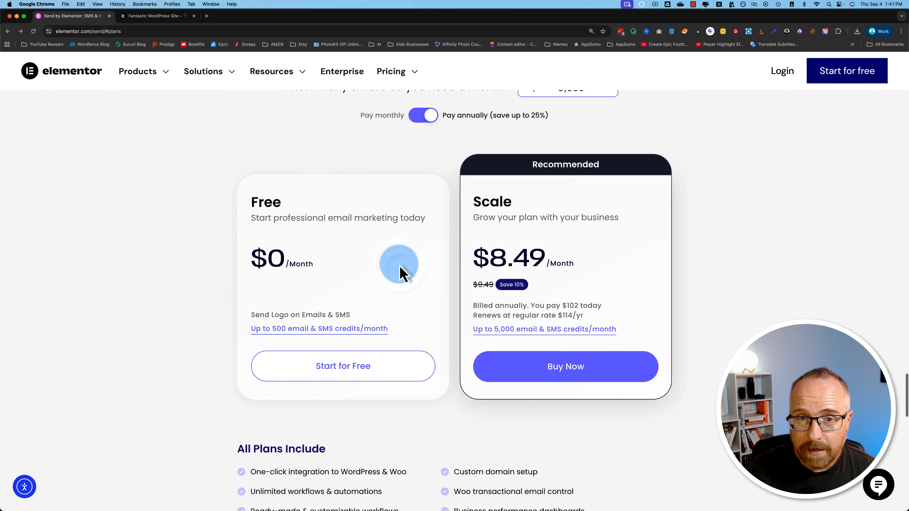
{"action": "scroll", "coordinate": [429, 257], "scroll_direction": "up", "scroll_amount": 2}
{"action": "left_click_drag", "start_coordinate": [504, 293], "coordinate": [586, 302]}
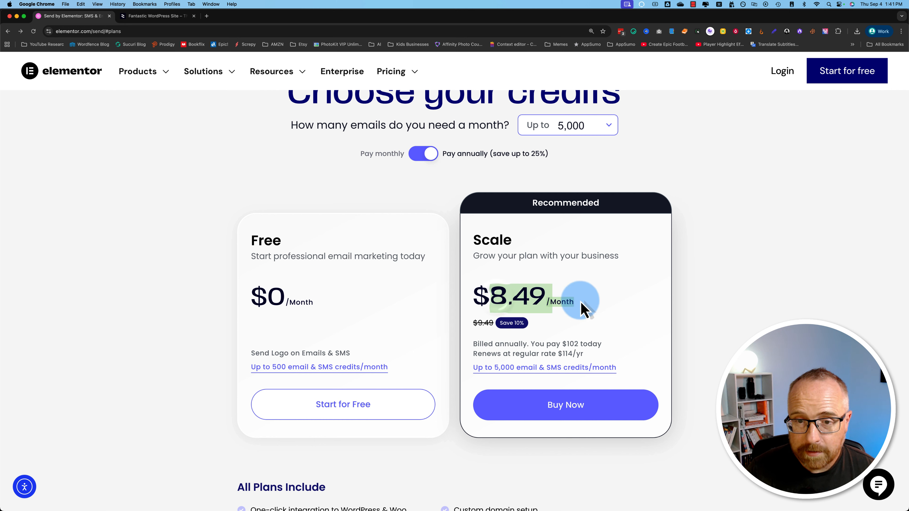
Compare monthly pricing at 150,000 emails, restore annual billing at 5,000 emails, then start the free plan
{"action": "left_click", "coordinate": [424, 154]}
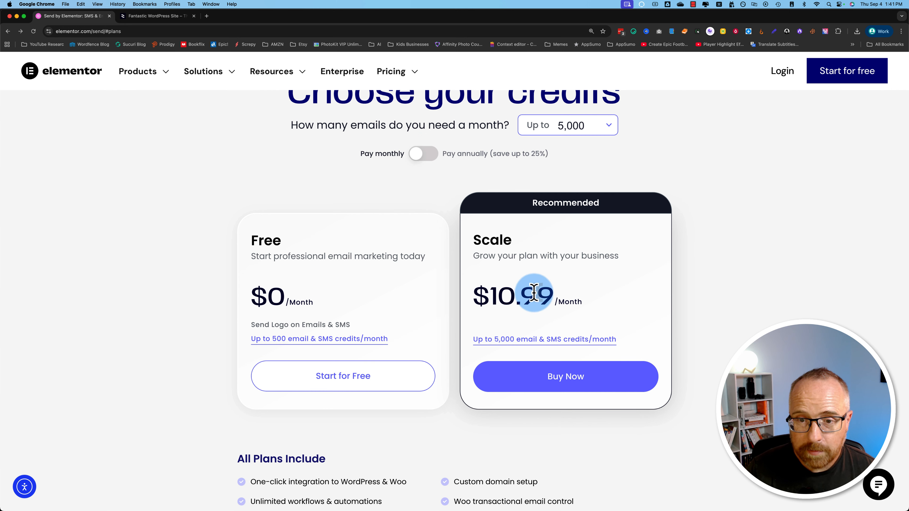
{"action": "left_click", "coordinate": [574, 126]}
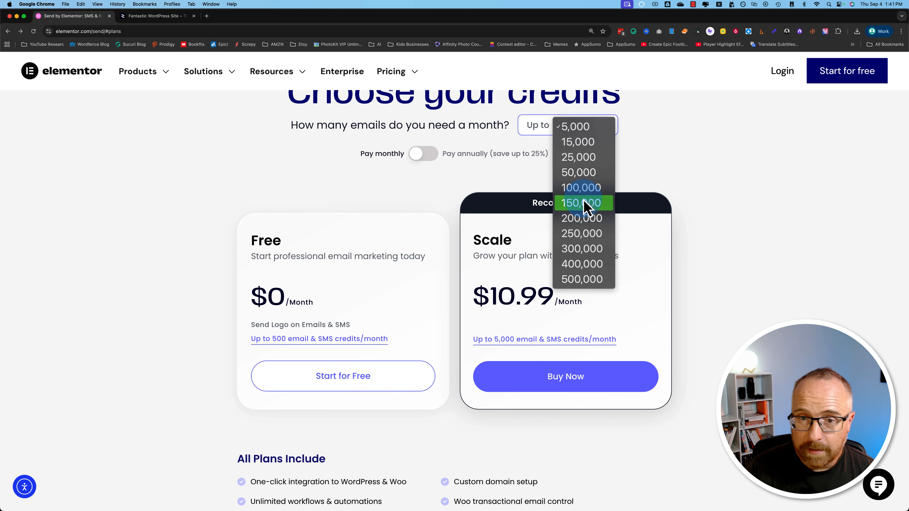
{"action": "left_click", "coordinate": [469, 168]}
{"action": "left_click", "coordinate": [592, 127]}
{"action": "left_click", "coordinate": [593, 207]}
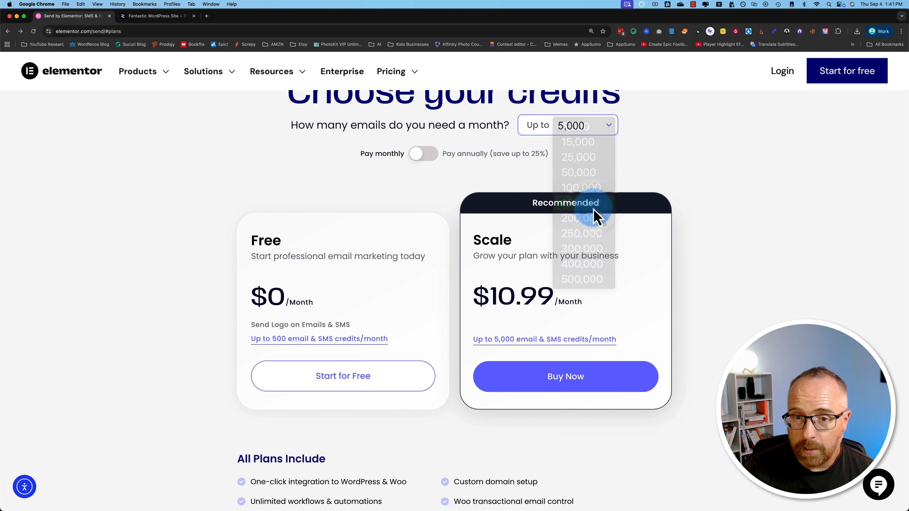
{"action": "left_click", "coordinate": [431, 157]}
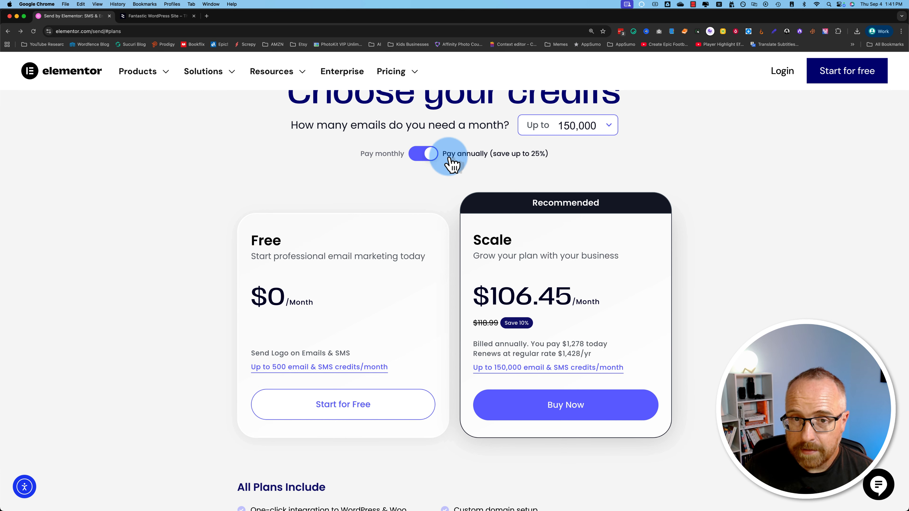
{"action": "left_click", "coordinate": [573, 127]}
{"action": "left_click", "coordinate": [577, 50]}
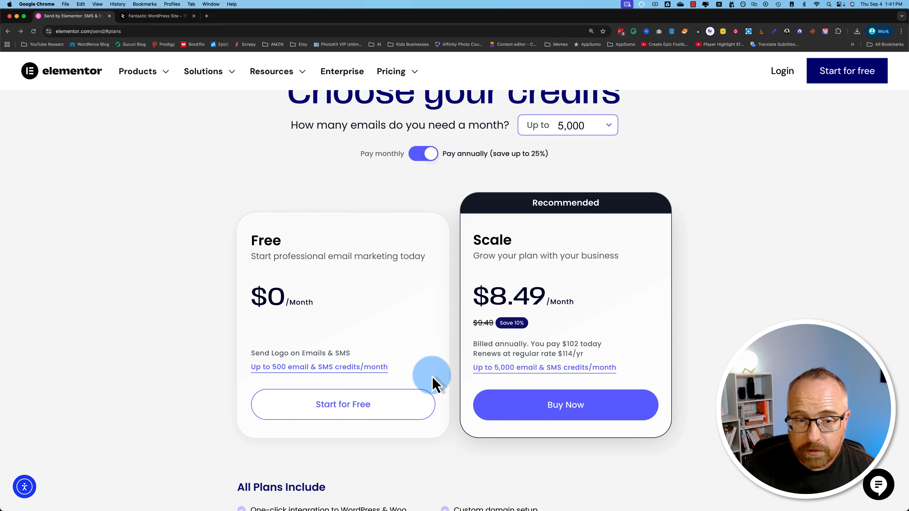
{"action": "left_click", "coordinate": [348, 408]}
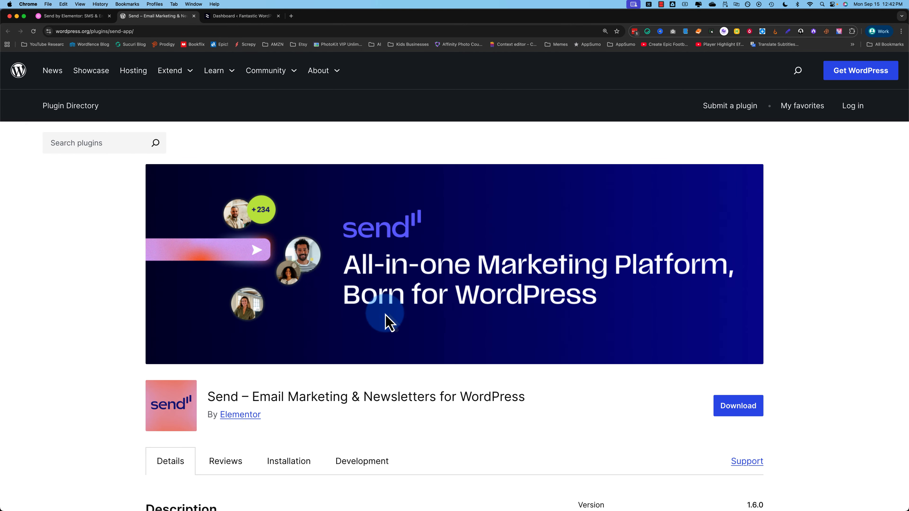
Download send-app.1.6.0.zip from the Send plugin page and return to the WordPress dashboard
{"action": "scroll", "coordinate": [394, 323], "scroll_direction": "down", "scroll_amount": 5}
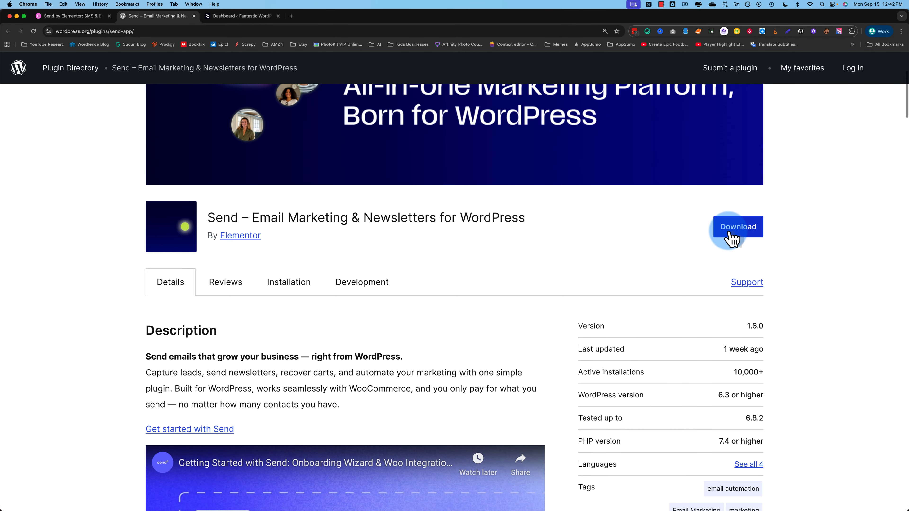
{"action": "left_click", "coordinate": [730, 229]}
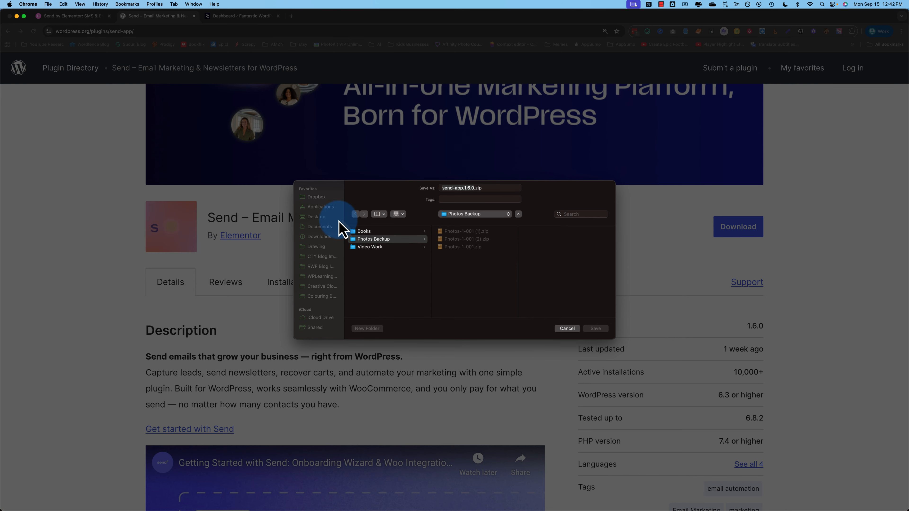
{"action": "key", "text": "Return"}
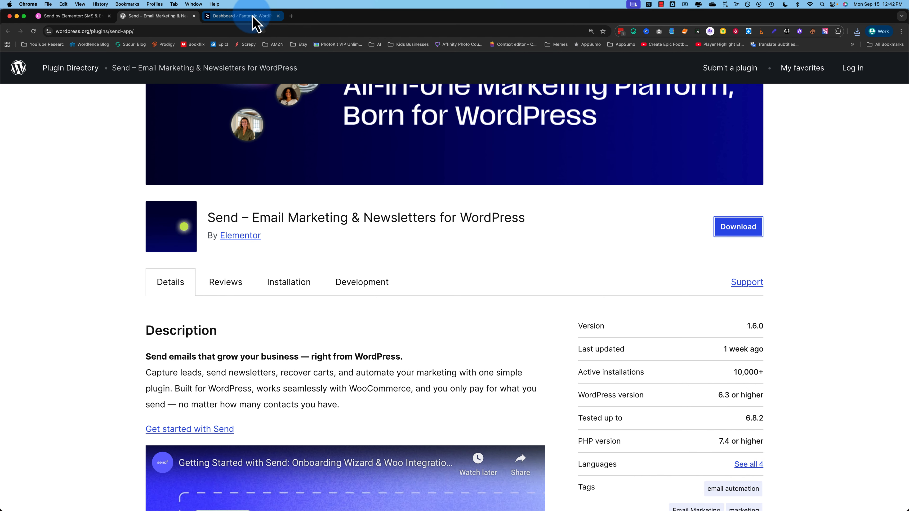
{"action": "left_click", "coordinate": [250, 15]}
Upload send-app.1.6.0.zip through Plugins > Add Plugin, install it and activate Send
{"action": "scroll", "coordinate": [103, 320], "scroll_direction": "down", "scroll_amount": 6}
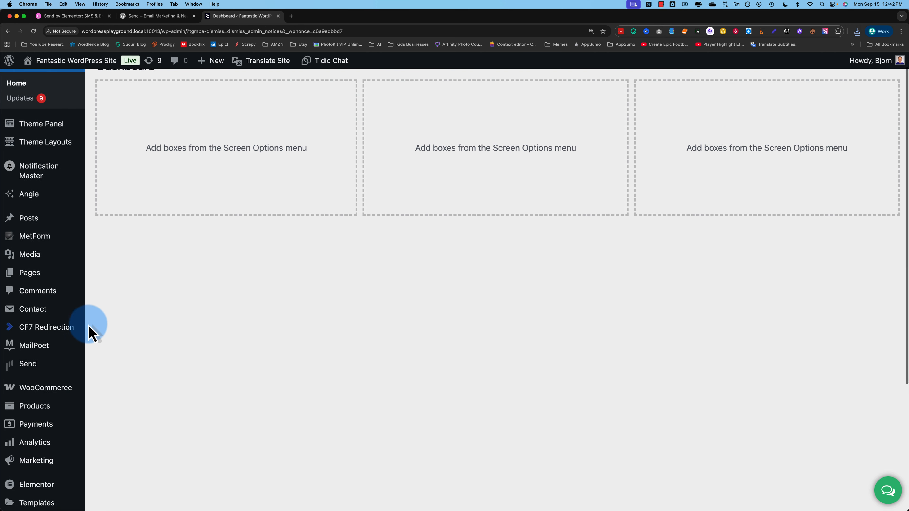
{"action": "left_click", "coordinate": [45, 363]}
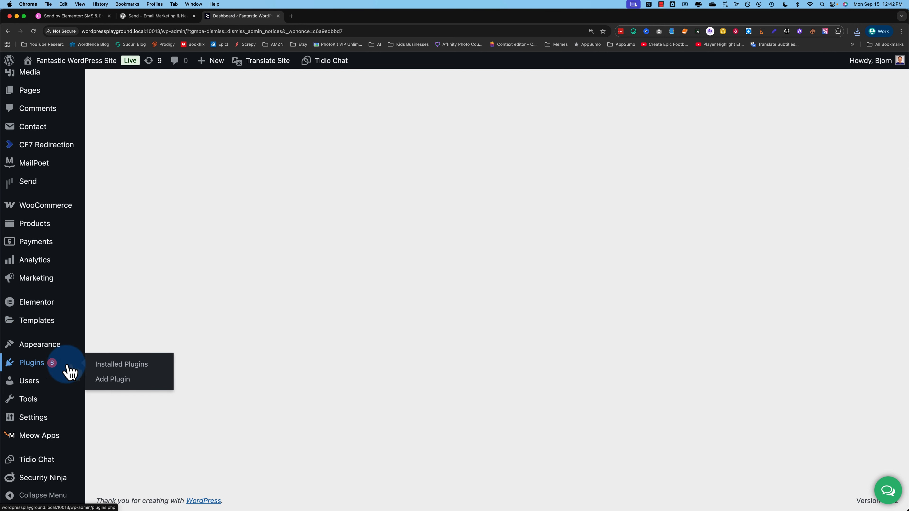
{"action": "left_click", "coordinate": [102, 380]}
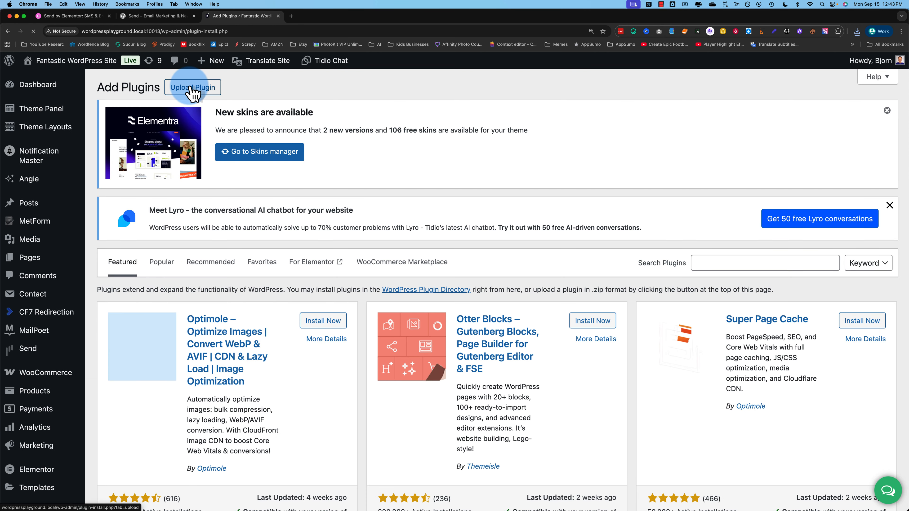
{"action": "left_click", "coordinate": [192, 88]}
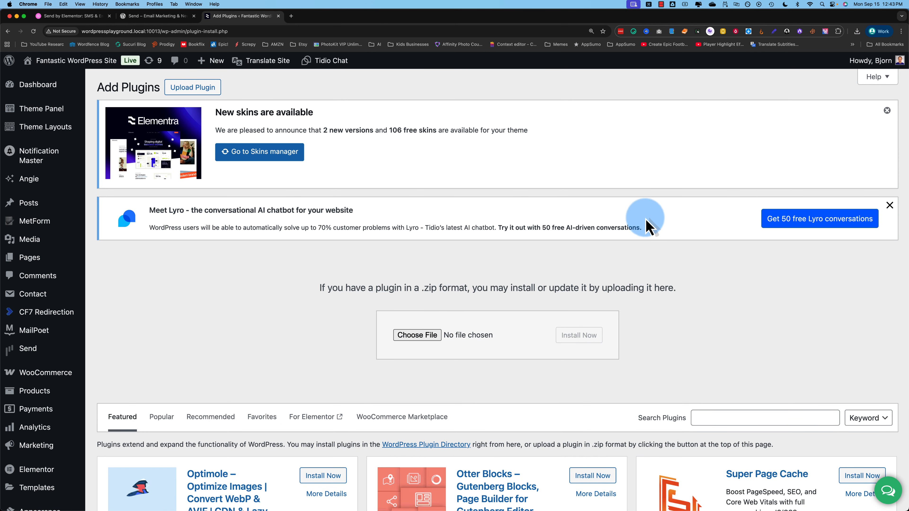
{"action": "left_click", "coordinate": [857, 32]}
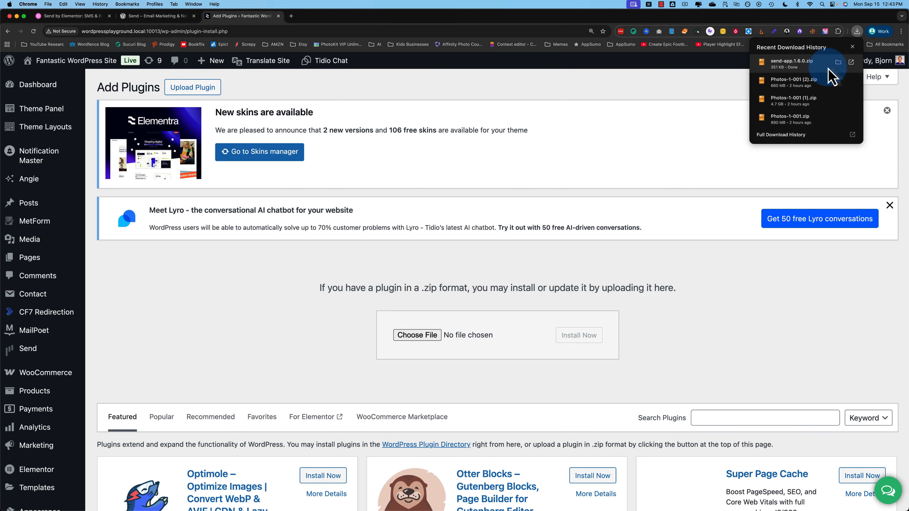
{"action": "left_click_drag", "start_coordinate": [793, 64], "coordinate": [495, 340]}
{"action": "left_click", "coordinate": [593, 340]}
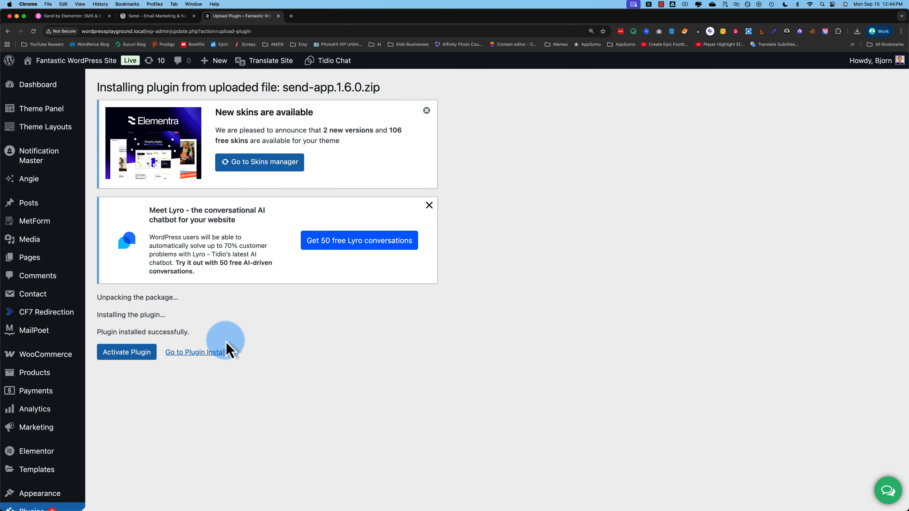
{"action": "left_click", "coordinate": [123, 352]}
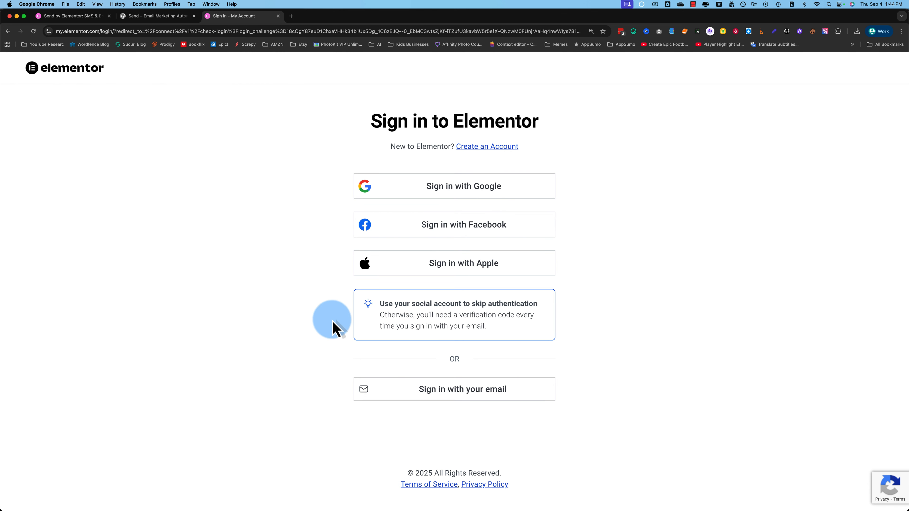
Sign in to Elementor by email, verify with the 6-digit code, and connect the site
{"action": "left_click", "coordinate": [454, 389]}
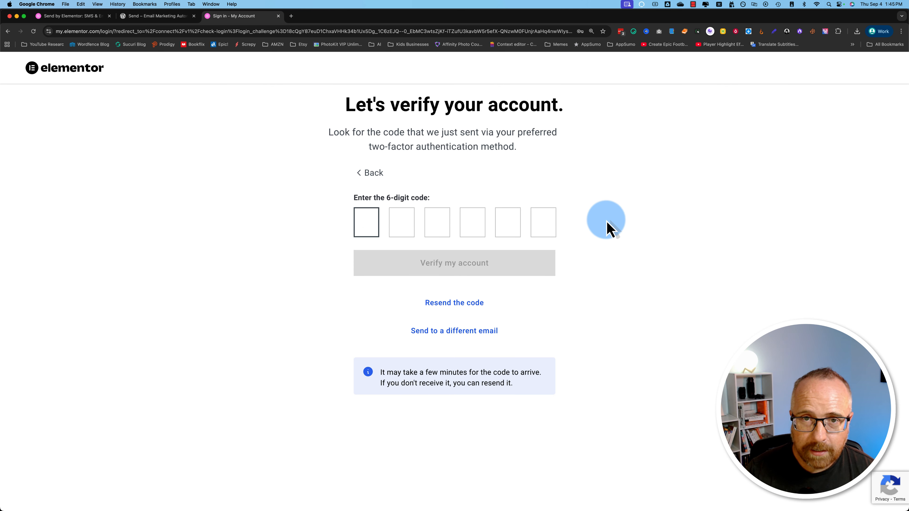
{"action": "left_click", "coordinate": [449, 275]}
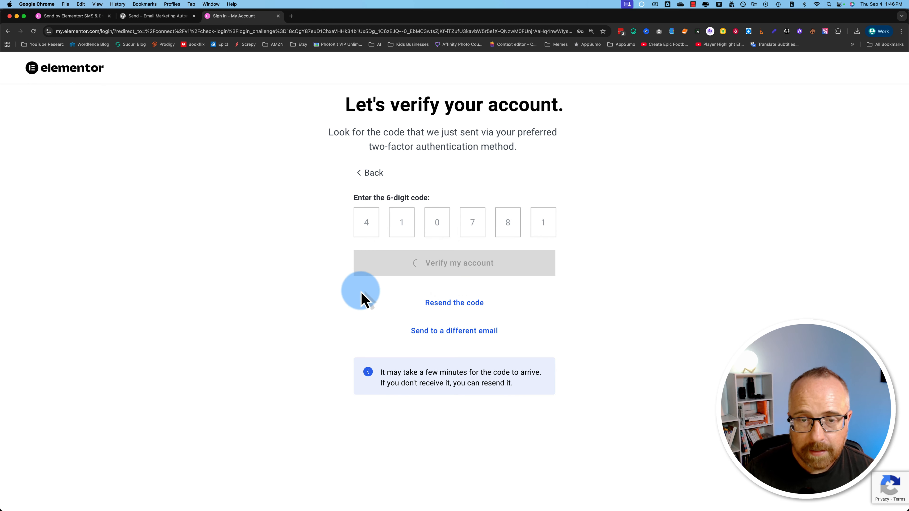
{"action": "left_click", "coordinate": [452, 300]}
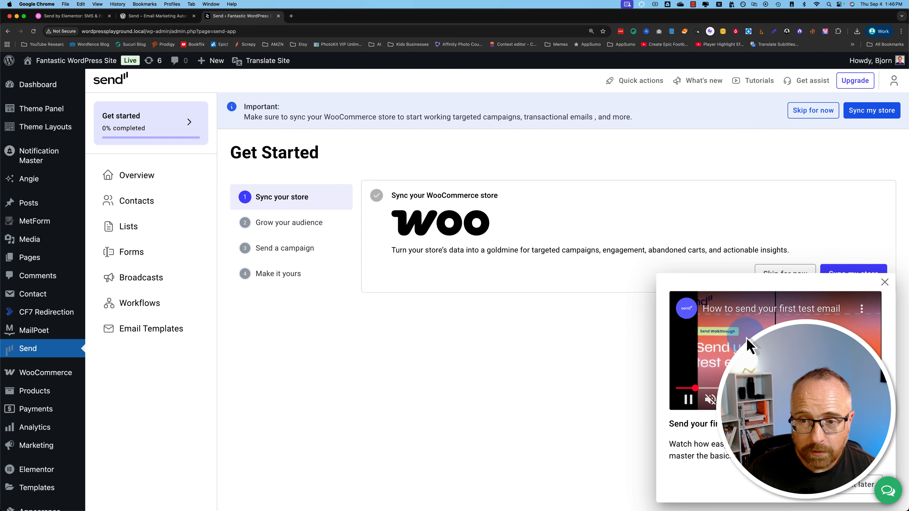
Dismiss the tutorial video popup on the Send Get Started page
{"action": "left_click", "coordinate": [884, 282]}
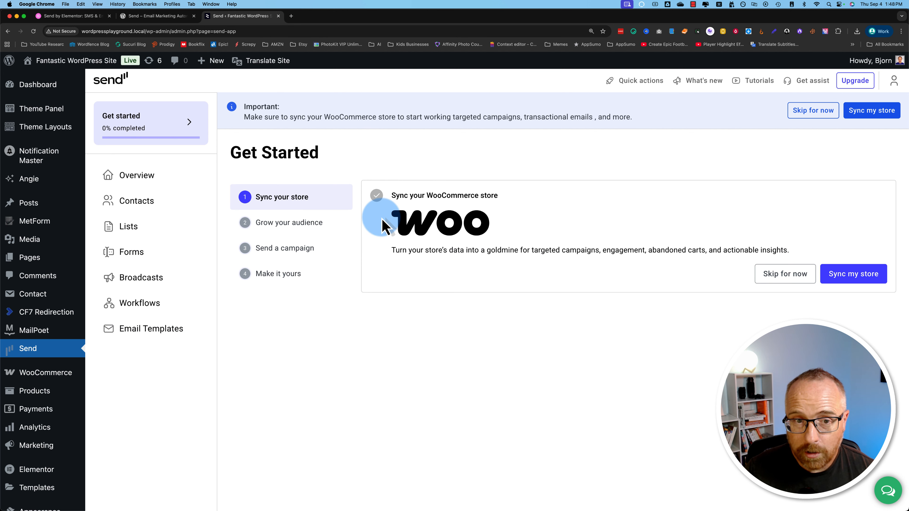
{"action": "mouse_move", "coordinate": [42, 390]}
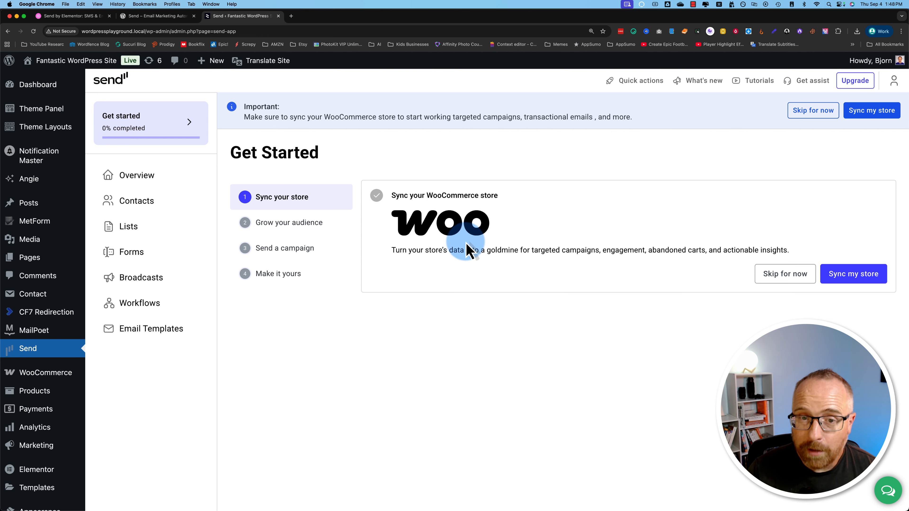
Start the WooCommerce sync, reviewing products, orders, customers and payment notes before confirming
{"action": "left_click", "coordinate": [866, 282]}
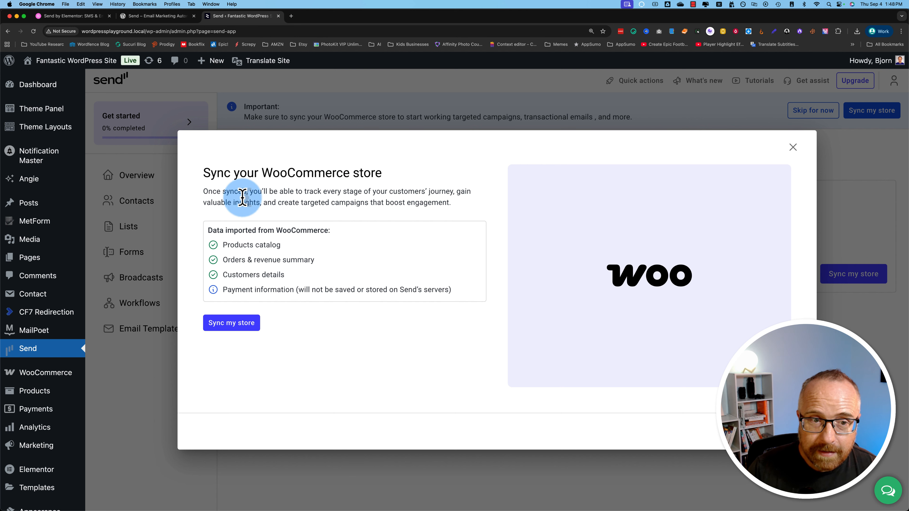
{"action": "left_click_drag", "start_coordinate": [222, 245], "coordinate": [277, 249]}
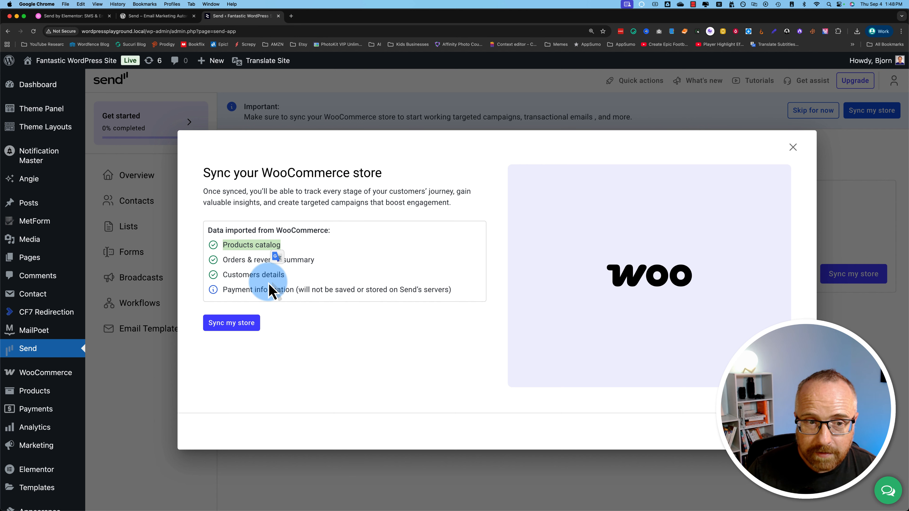
{"action": "left_click_drag", "start_coordinate": [223, 259], "coordinate": [311, 268]}
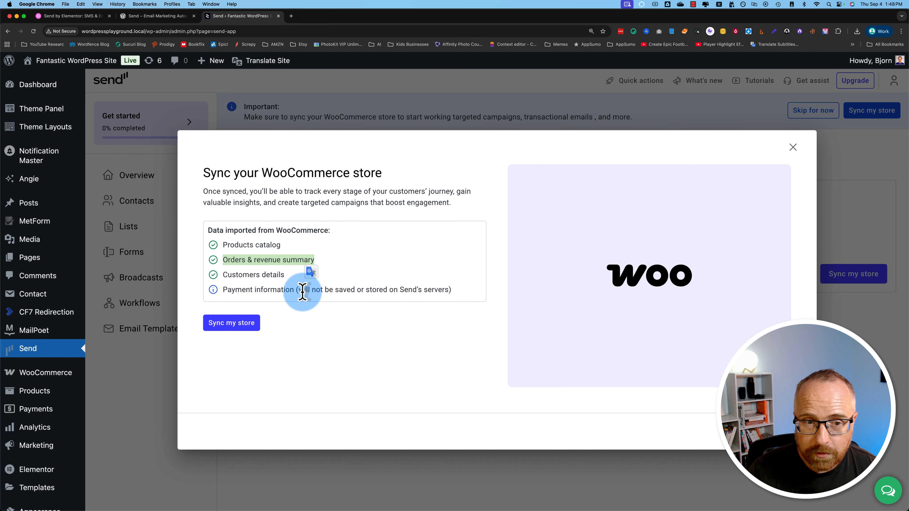
{"action": "left_click_drag", "start_coordinate": [223, 275], "coordinate": [283, 290]}
{"action": "left_click", "coordinate": [245, 290]}
{"action": "left_click", "coordinate": [303, 310]}
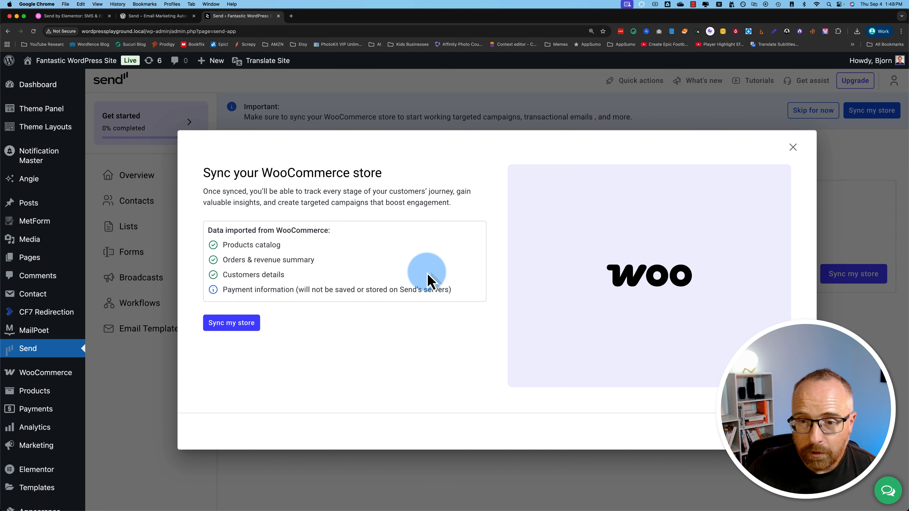
{"action": "left_click", "coordinate": [245, 326]}
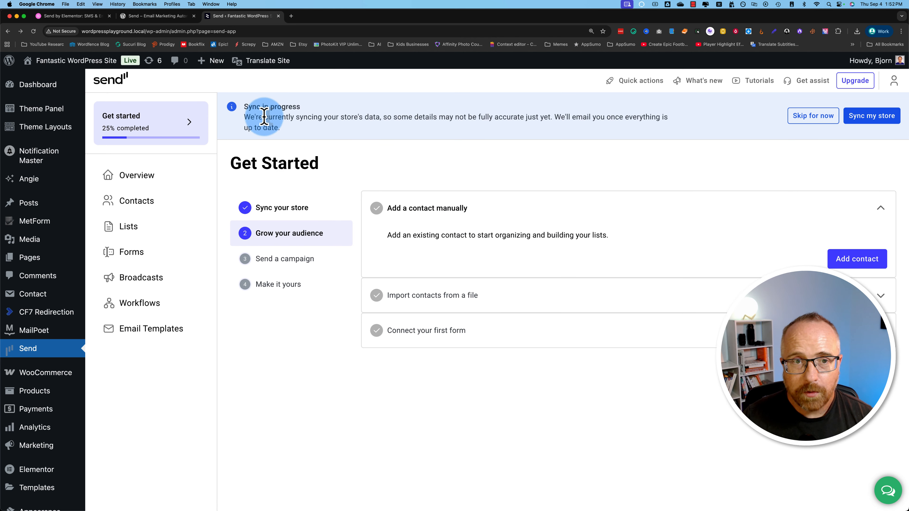
Check the sync-in-progress message and briefly open then close the add-contact form
{"action": "left_click_drag", "start_coordinate": [245, 118], "coordinate": [373, 123]}
{"action": "left_click", "coordinate": [381, 120]}
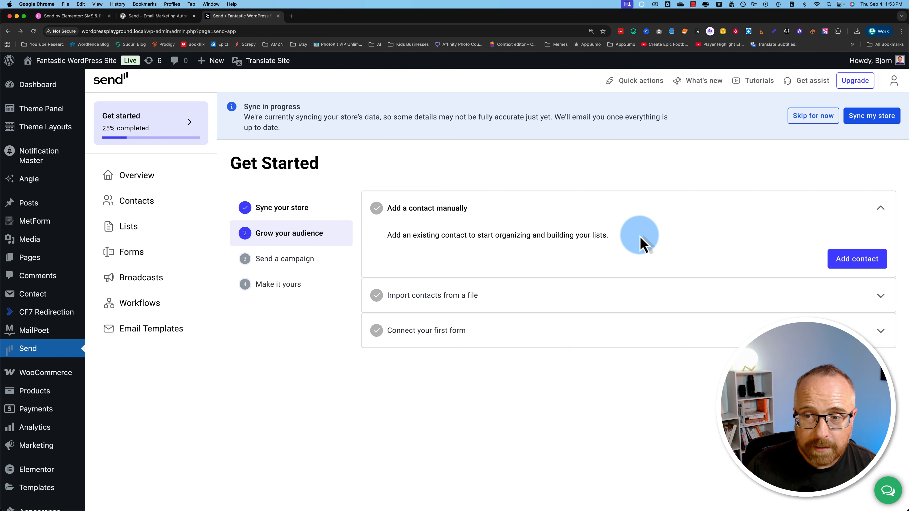
{"action": "left_click", "coordinate": [848, 259]}
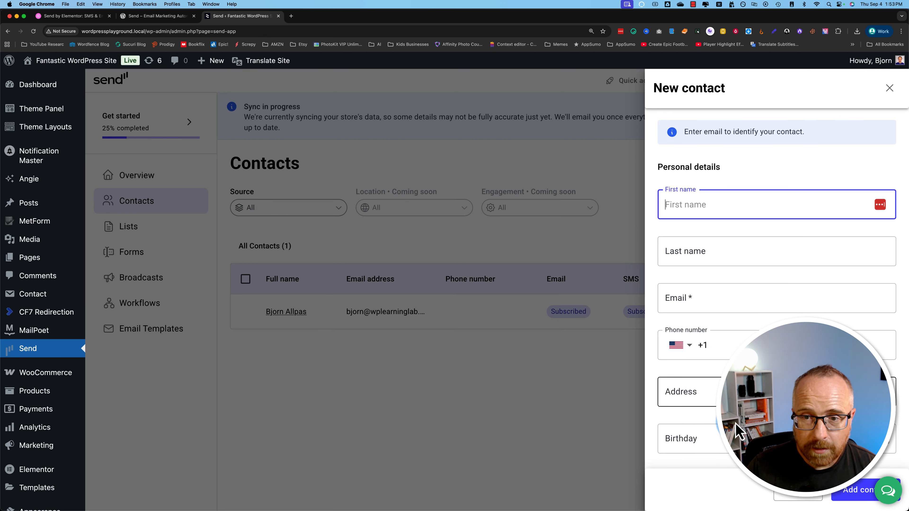
{"action": "left_click", "coordinate": [799, 495]}
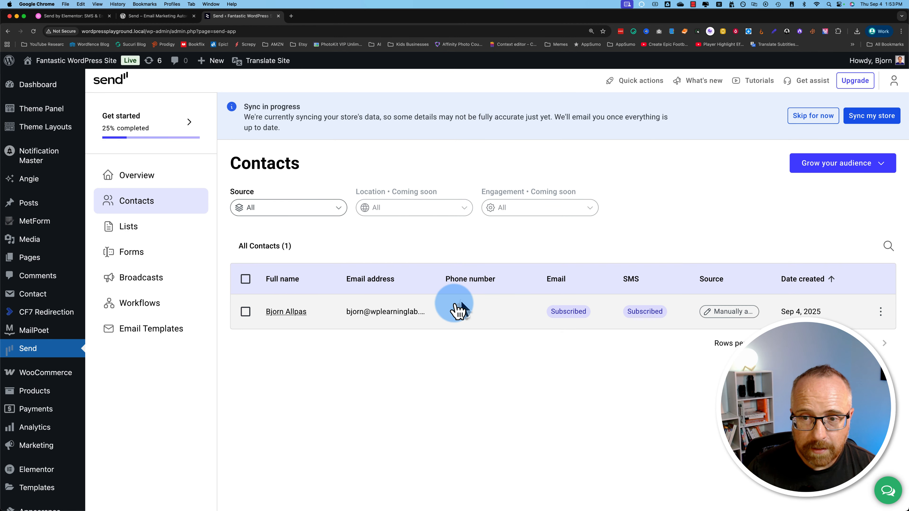
Open the Get Started guide and expand Import contacts from a file and Connect your first form
{"action": "left_click", "coordinate": [143, 141]}
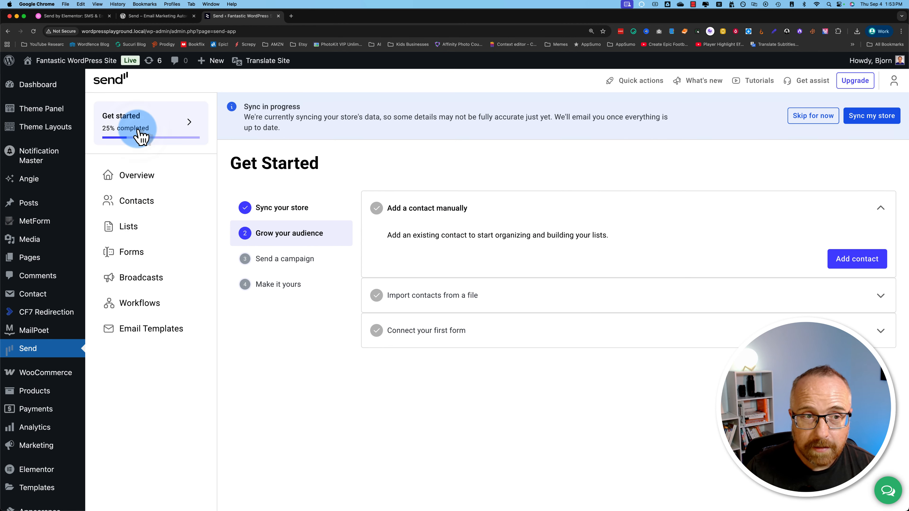
{"action": "left_click", "coordinate": [415, 294]}
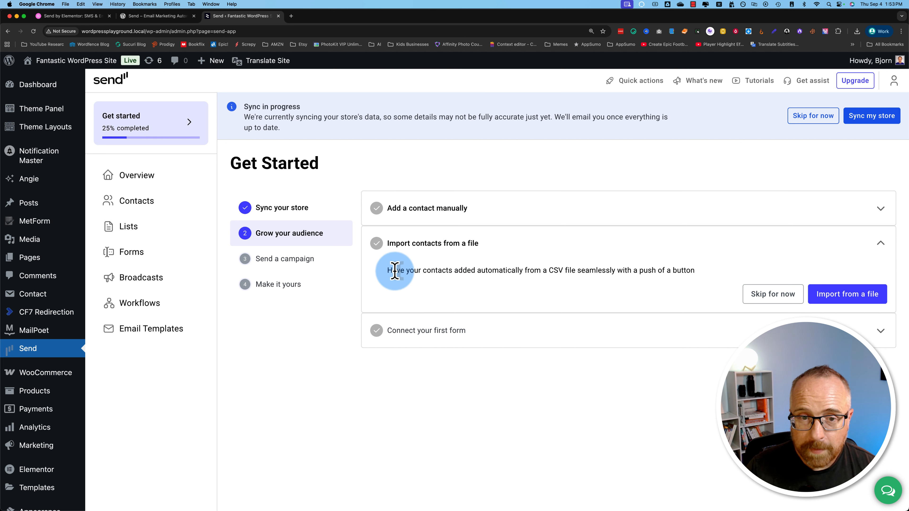
{"action": "left_click_drag", "start_coordinate": [388, 270], "coordinate": [688, 269]}
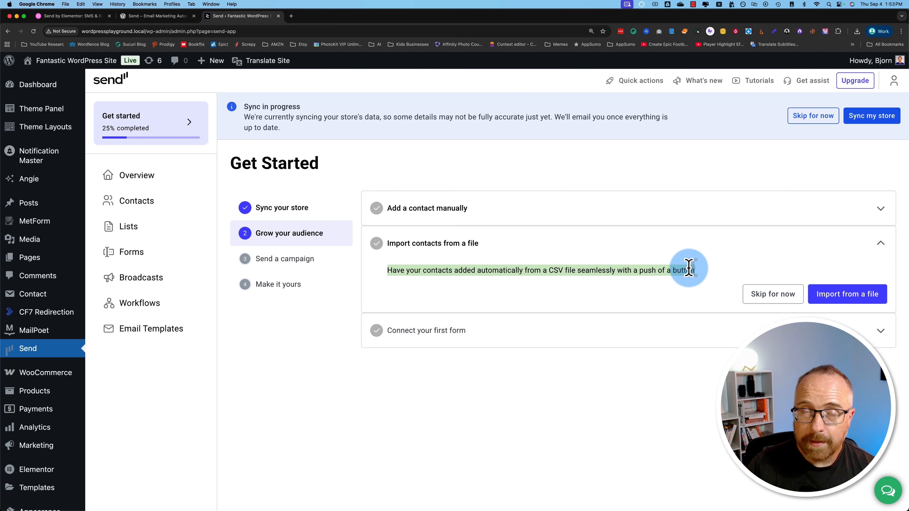
{"action": "left_click", "coordinate": [372, 331]}
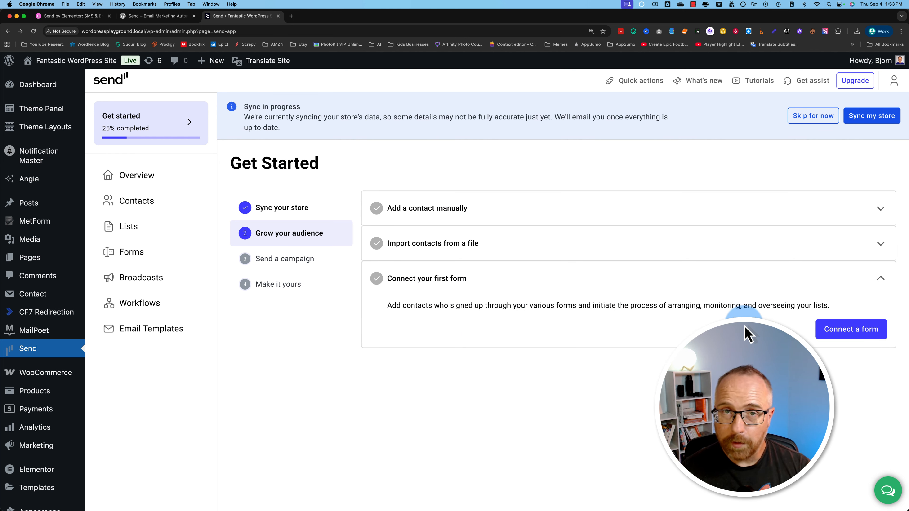
{"action": "left_click", "coordinate": [860, 340]}
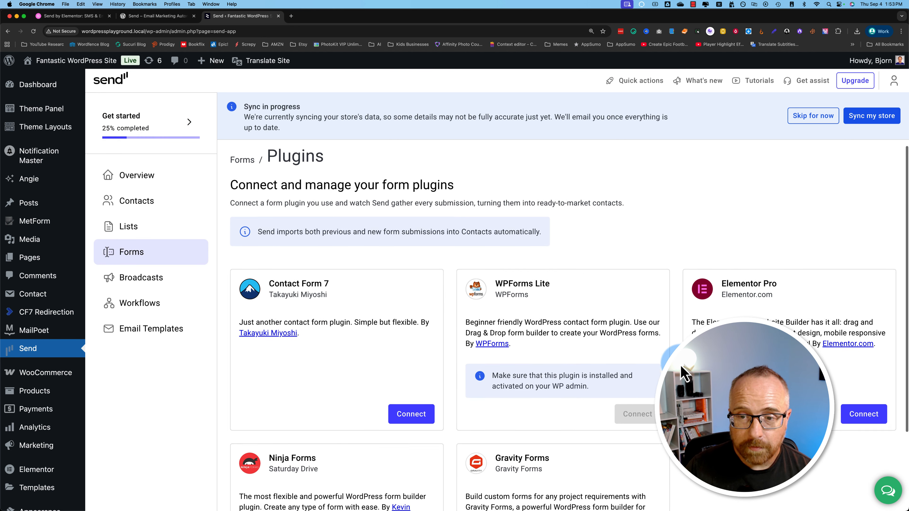
{"action": "scroll", "coordinate": [683, 372], "scroll_direction": "down", "scroll_amount": 5}
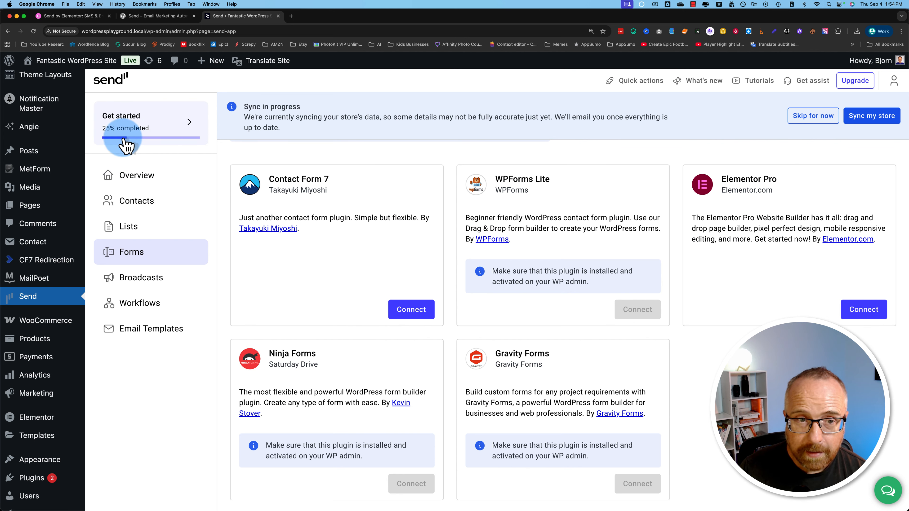
{"action": "left_click", "coordinate": [143, 123]}
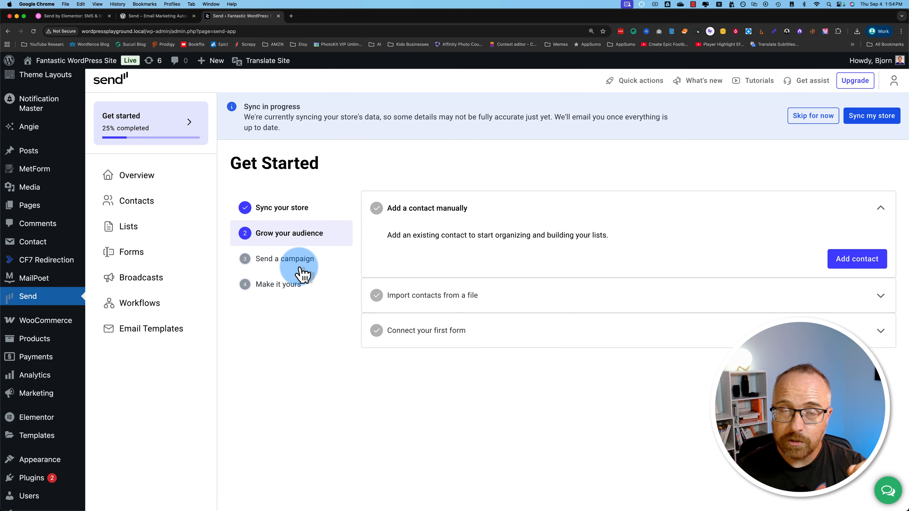
Create a contact list named 'Newsletter' from the Send a campaign tasks
{"action": "left_click", "coordinate": [274, 261]}
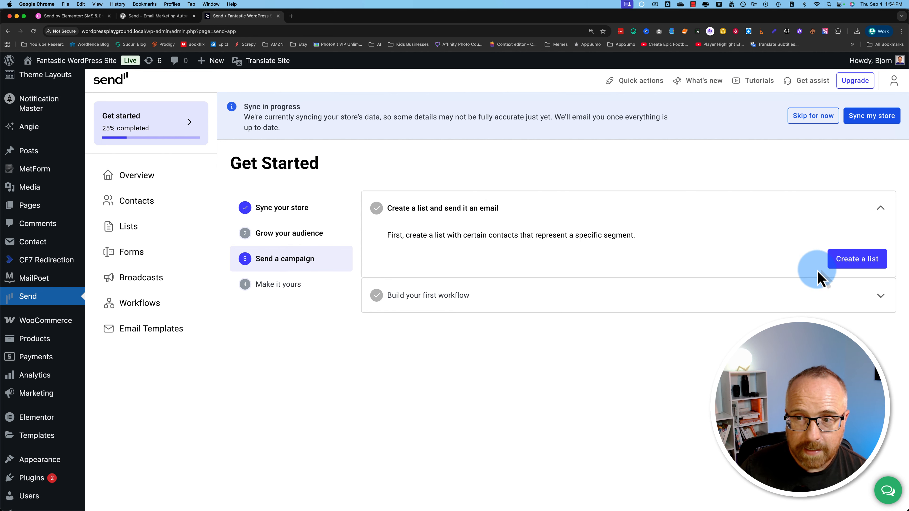
{"action": "left_click", "coordinate": [856, 259]}
{"action": "type", "text": "Newslett"}
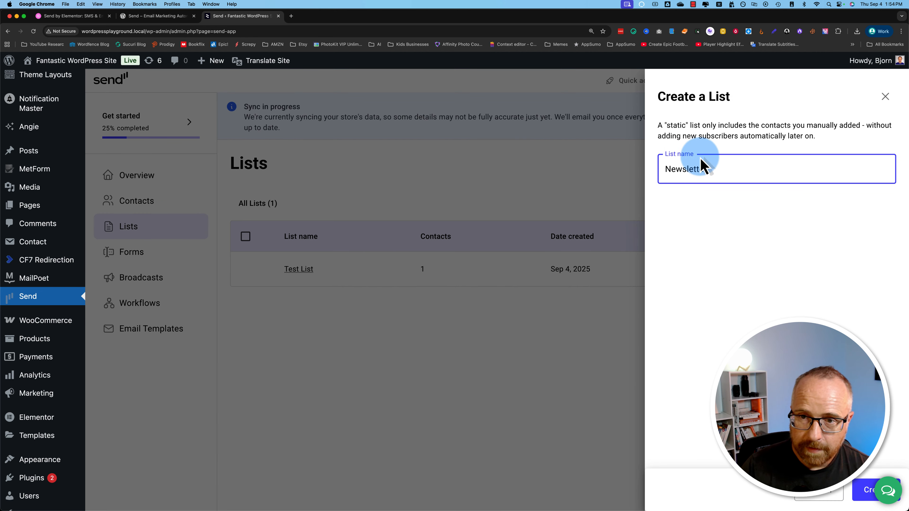
{"action": "type", "text": "er"}
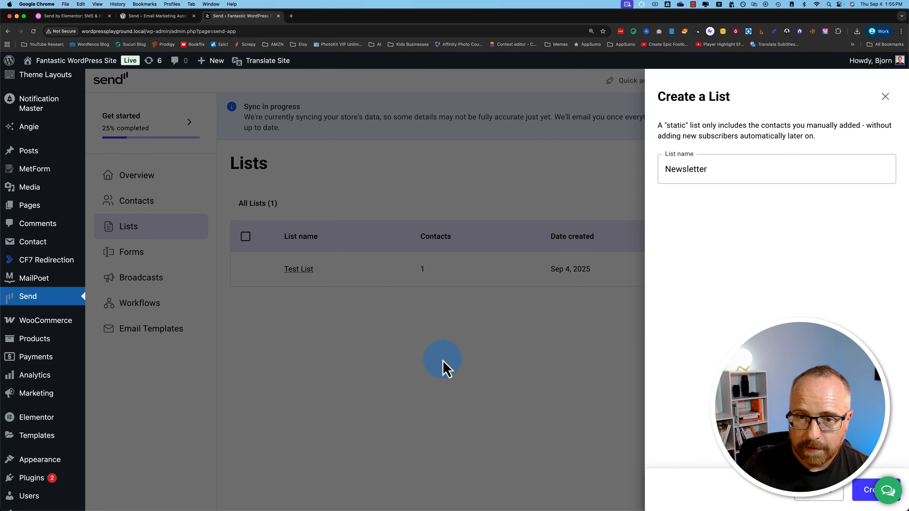
{"action": "key", "text": "Return"}
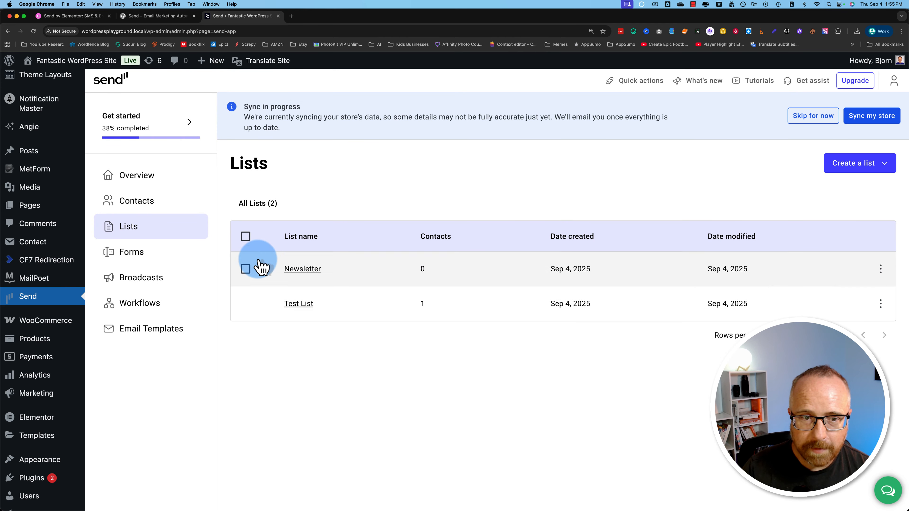
Add the existing contact to the Newsletter list, then view it on the Lists page
{"action": "left_click", "coordinate": [148, 202]}
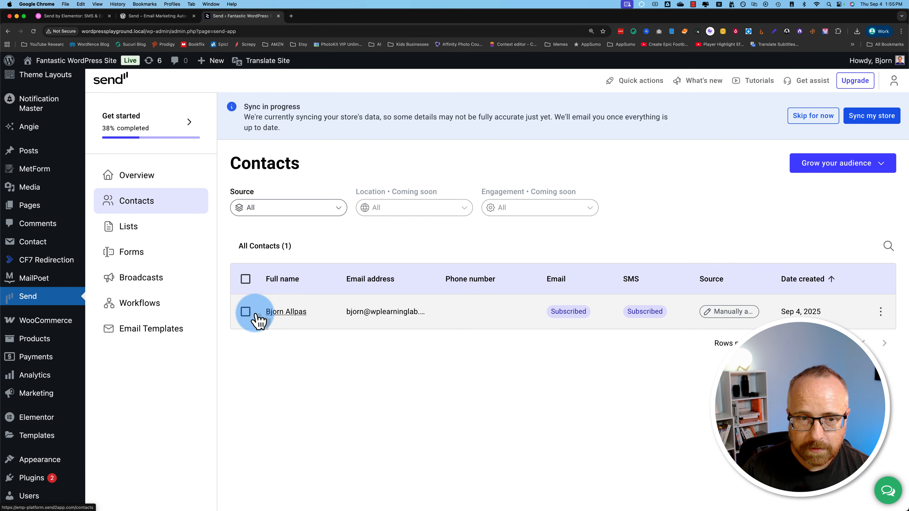
{"action": "left_click", "coordinate": [245, 312]}
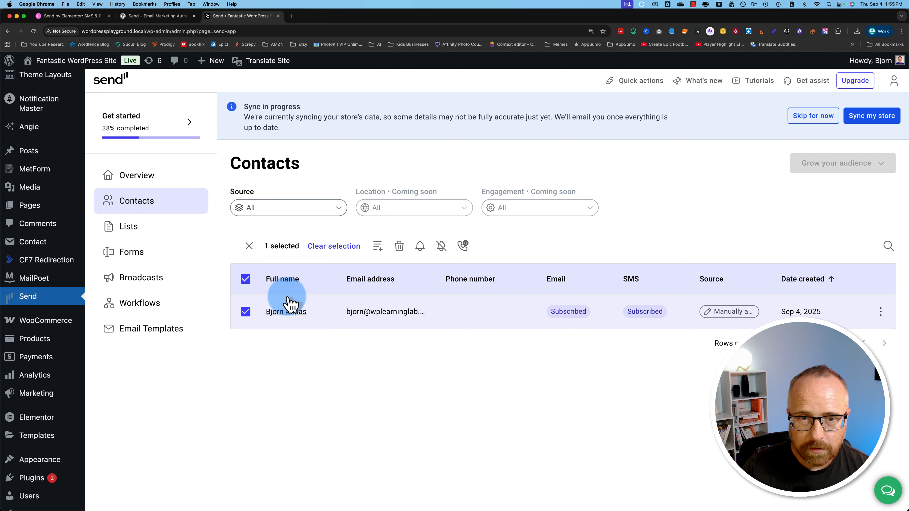
{"action": "left_click", "coordinate": [377, 247]}
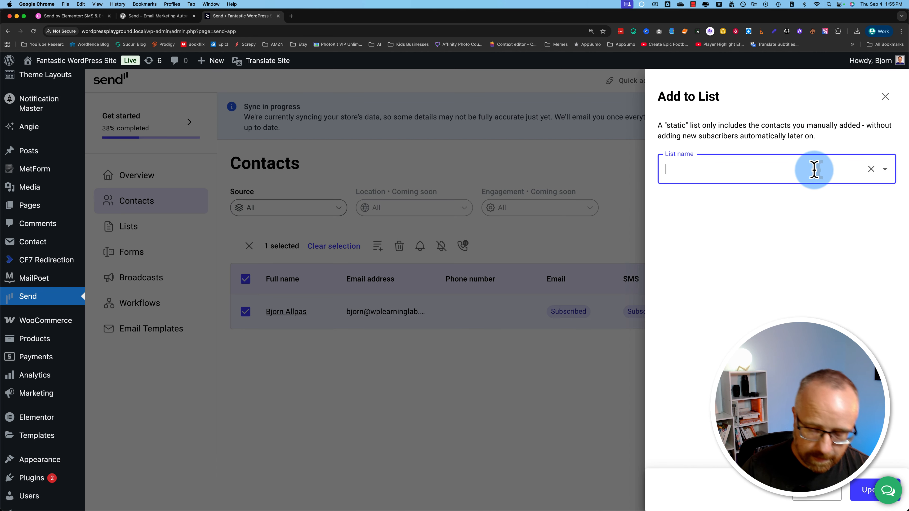
{"action": "type", "text": "News"}
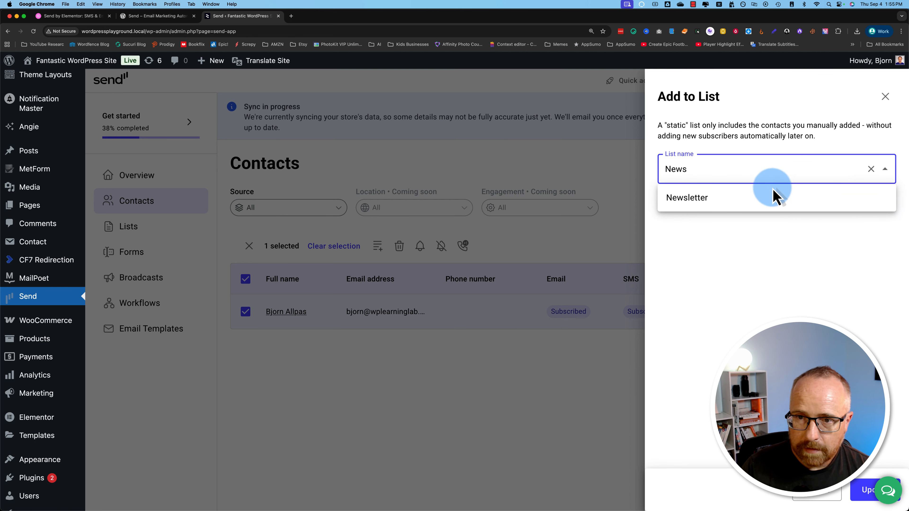
{"action": "left_click", "coordinate": [773, 198]}
{"action": "left_click", "coordinate": [855, 498]}
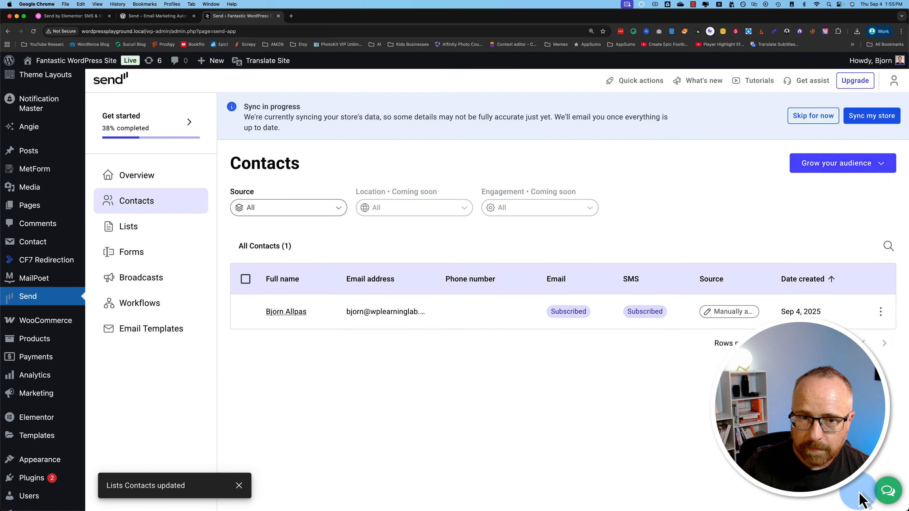
{"action": "left_click", "coordinate": [132, 229]}
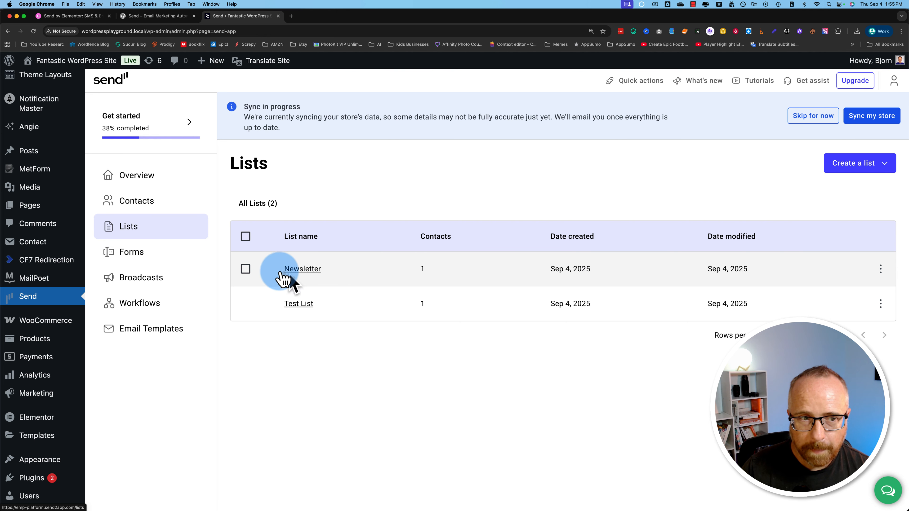
Start building a workflow from the Build your first workflow task in Get Started
{"action": "left_click", "coordinate": [159, 142]}
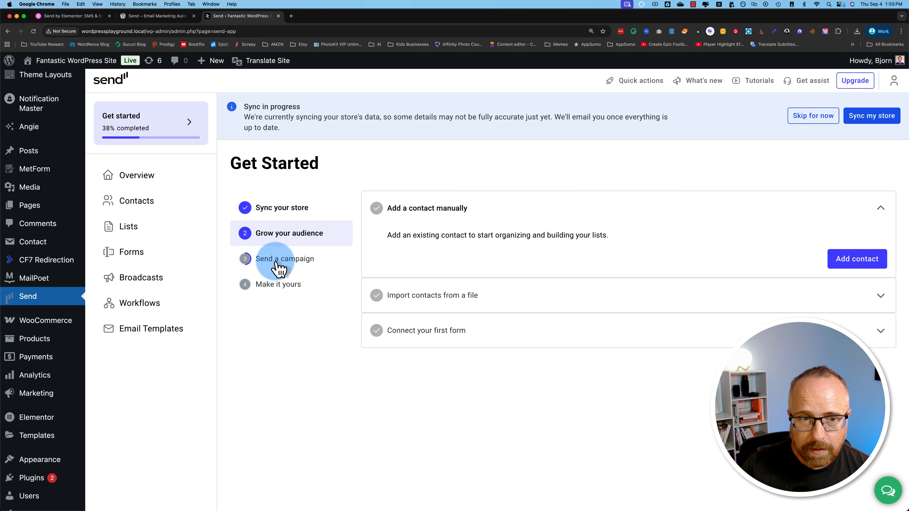
{"action": "left_click", "coordinate": [279, 267]}
{"action": "left_click", "coordinate": [440, 302]}
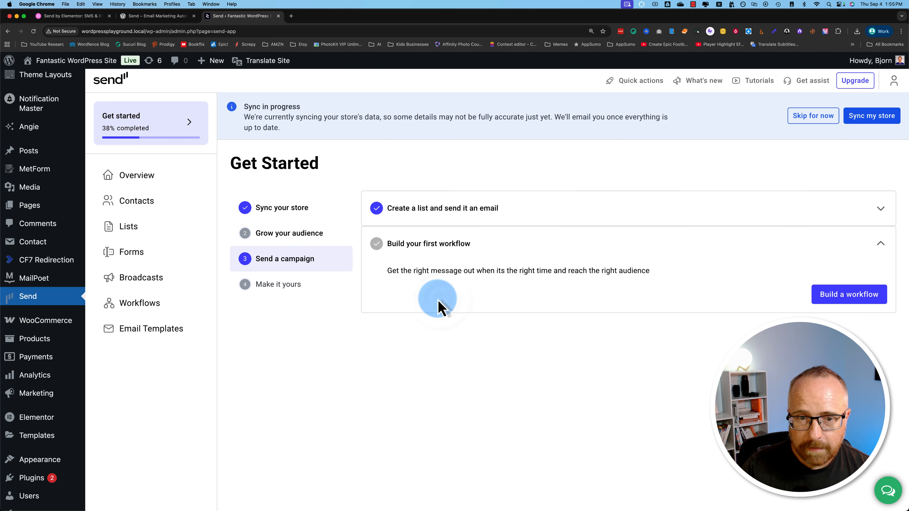
{"action": "left_click", "coordinate": [851, 295]}
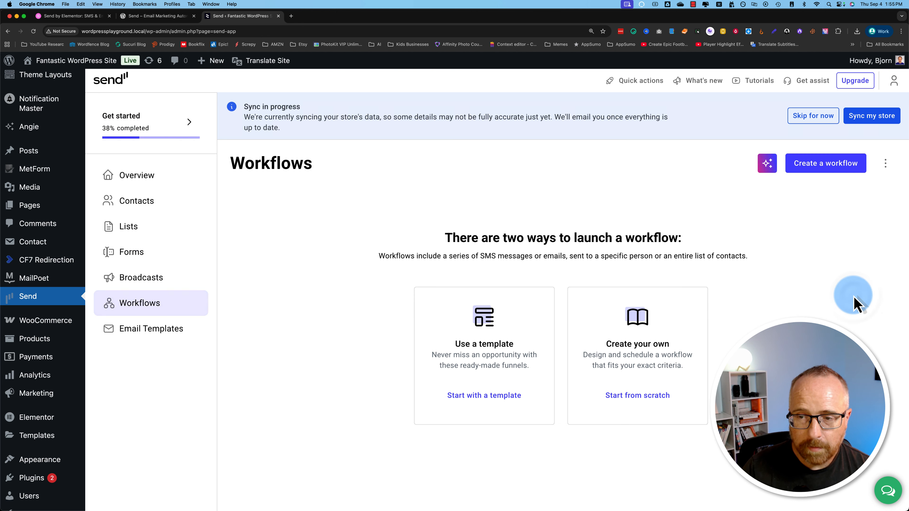
{"action": "scroll", "coordinate": [406, 254], "scroll_direction": "down", "scroll_amount": 5}
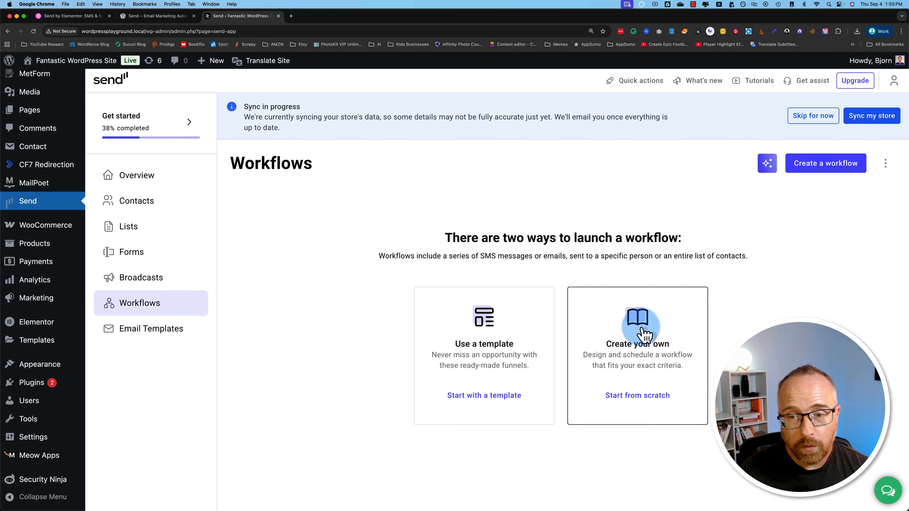
Show Engagement Related workflow templates and highlight Welcome Series Simple Flow
{"action": "left_click", "coordinate": [489, 366]}
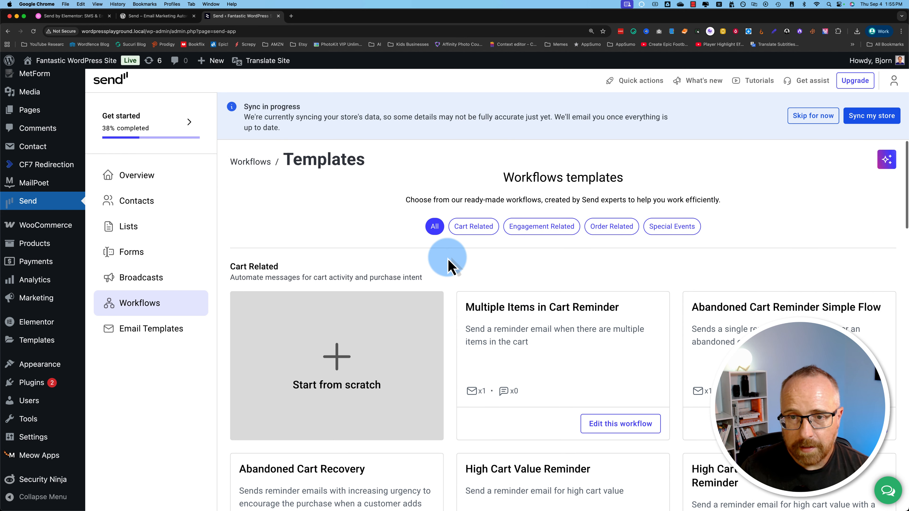
{"action": "left_click", "coordinate": [543, 232]}
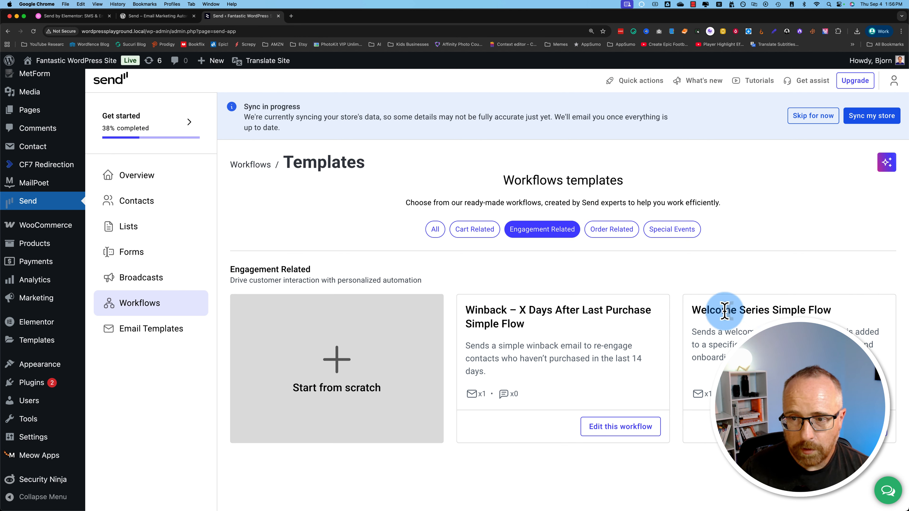
{"action": "left_click_drag", "start_coordinate": [725, 310], "coordinate": [812, 310]}
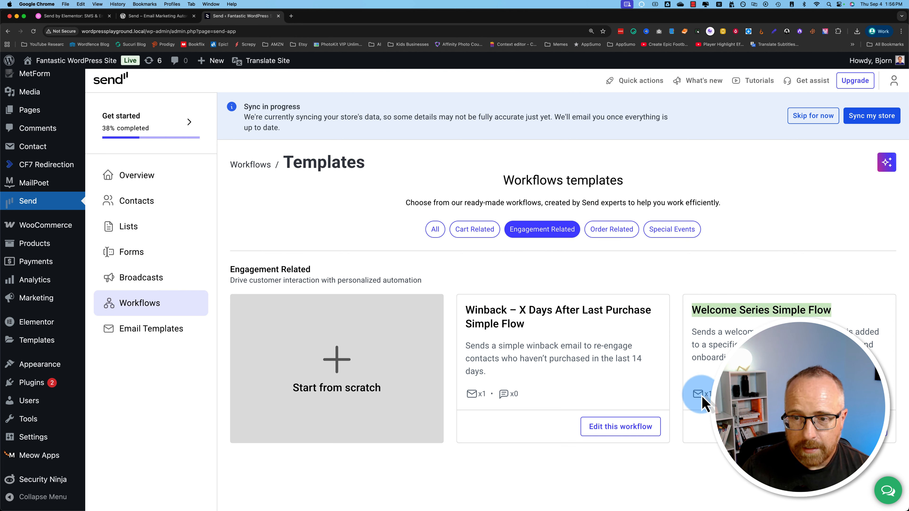
{"action": "left_click", "coordinate": [708, 392]}
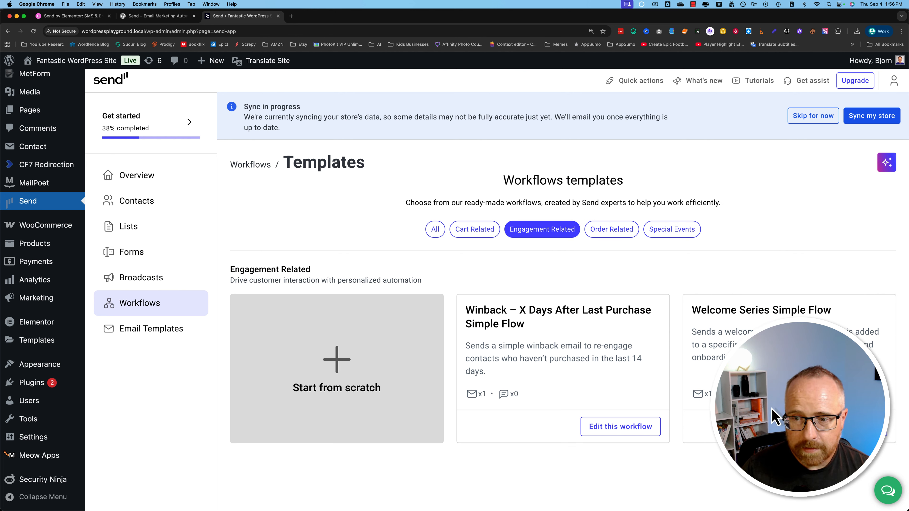
Create a workflow named 'Welcome' from the Welcome Series Simple Flow template
{"action": "left_click", "coordinate": [851, 437]}
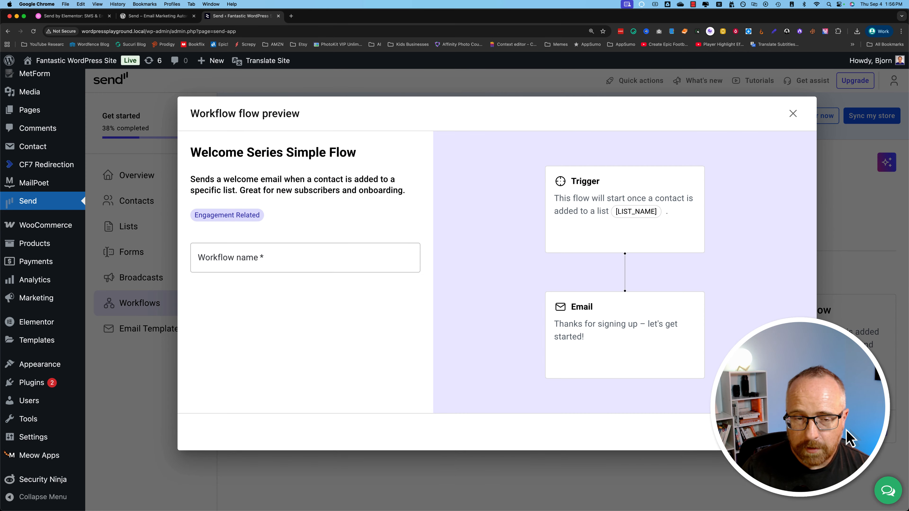
{"action": "left_click", "coordinate": [279, 256]}
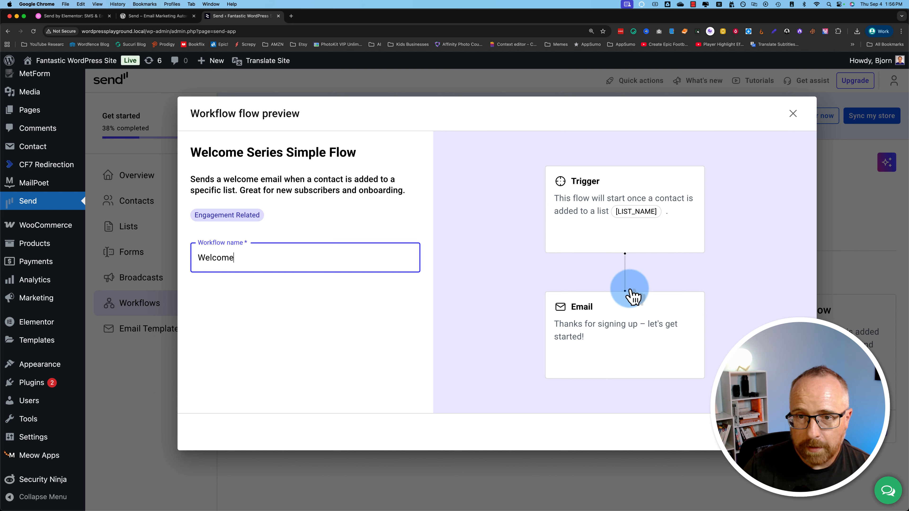
{"action": "left_click", "coordinate": [562, 210]}
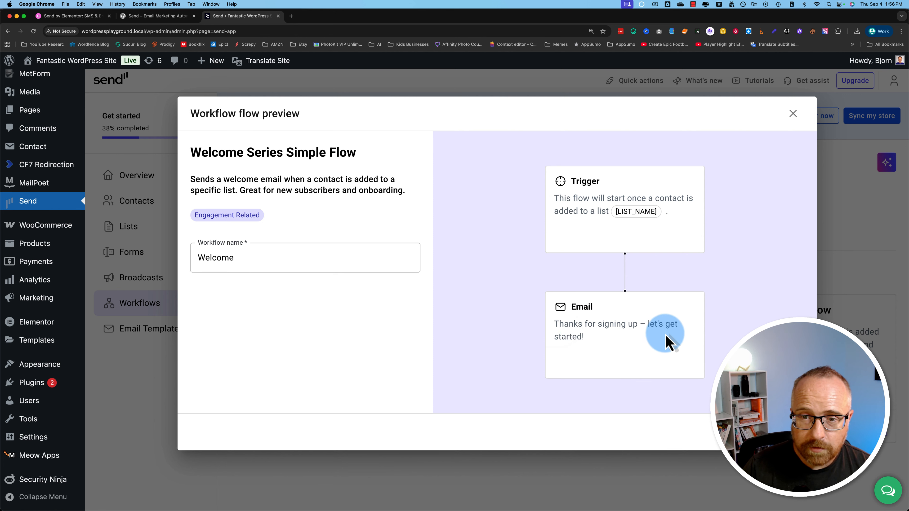
{"action": "left_click", "coordinate": [773, 446]}
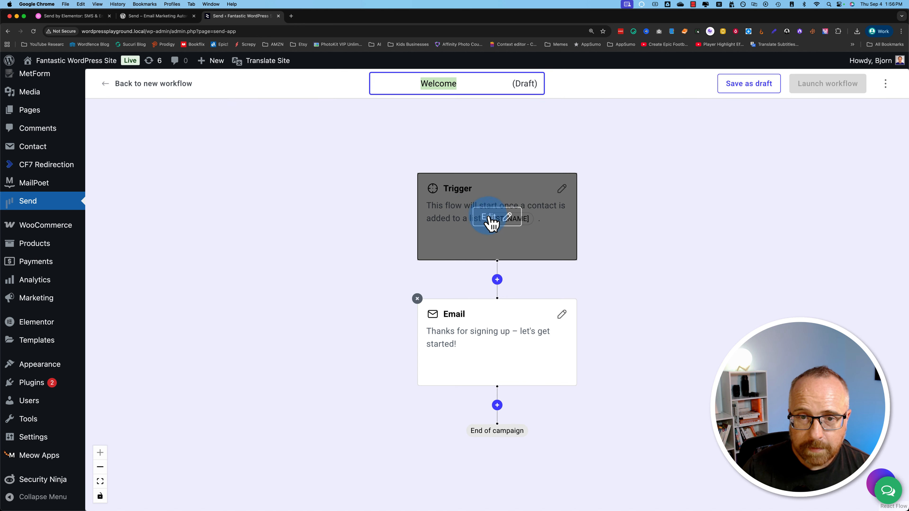
Choose the Newsletter list in the trigger and browse the trigger condition groups
{"action": "left_click", "coordinate": [503, 225]}
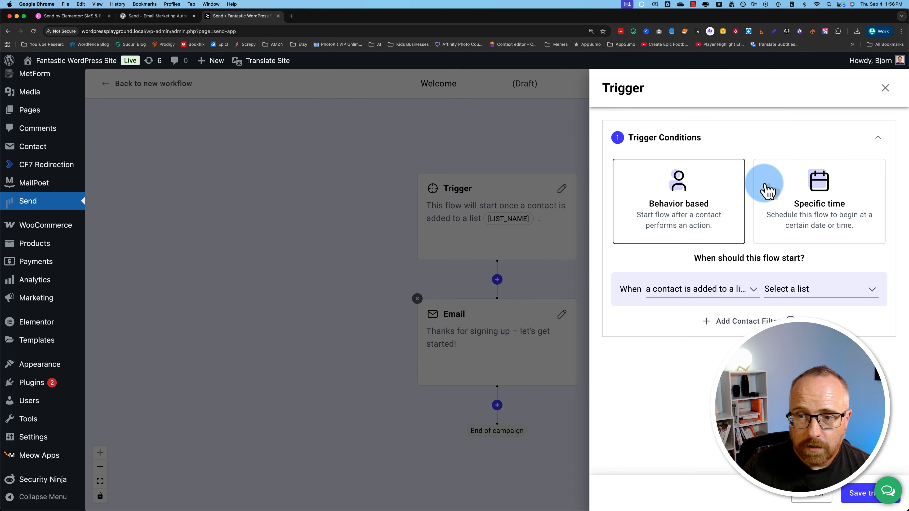
{"action": "left_click", "coordinate": [780, 295]}
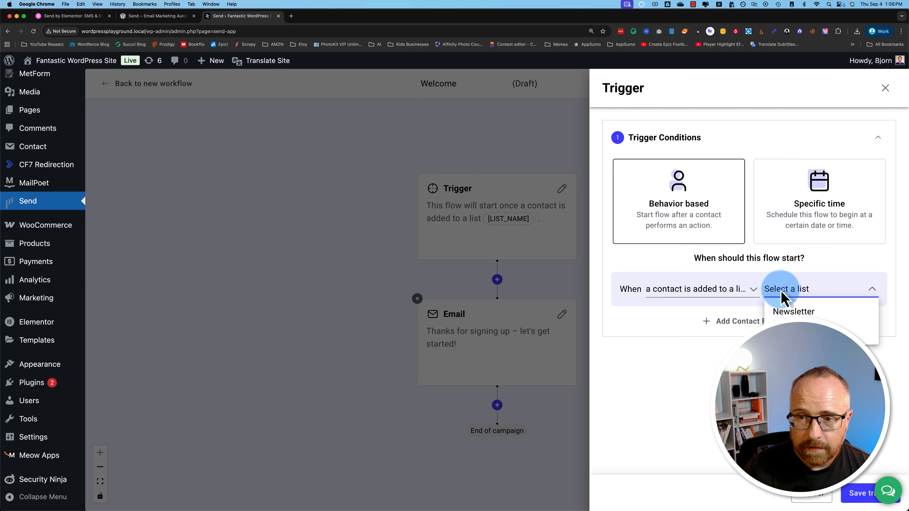
{"action": "left_click", "coordinate": [793, 310]}
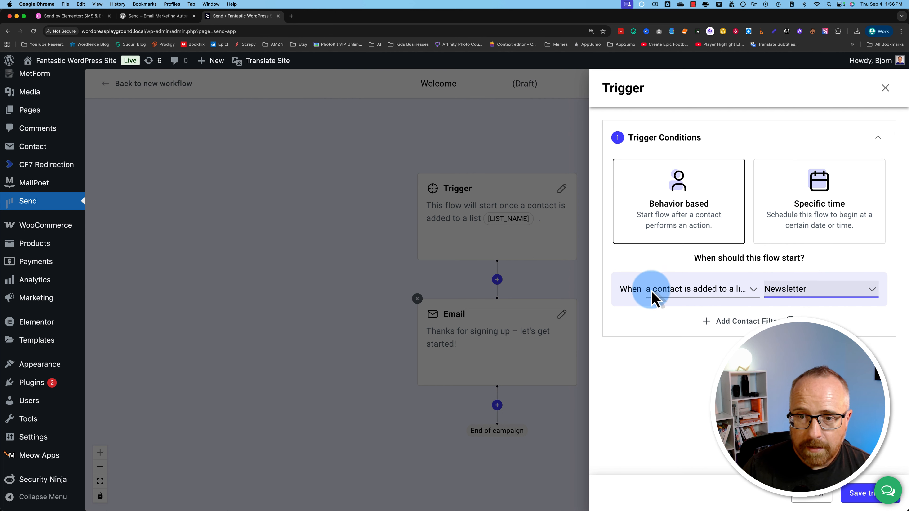
{"action": "left_click", "coordinate": [712, 290]}
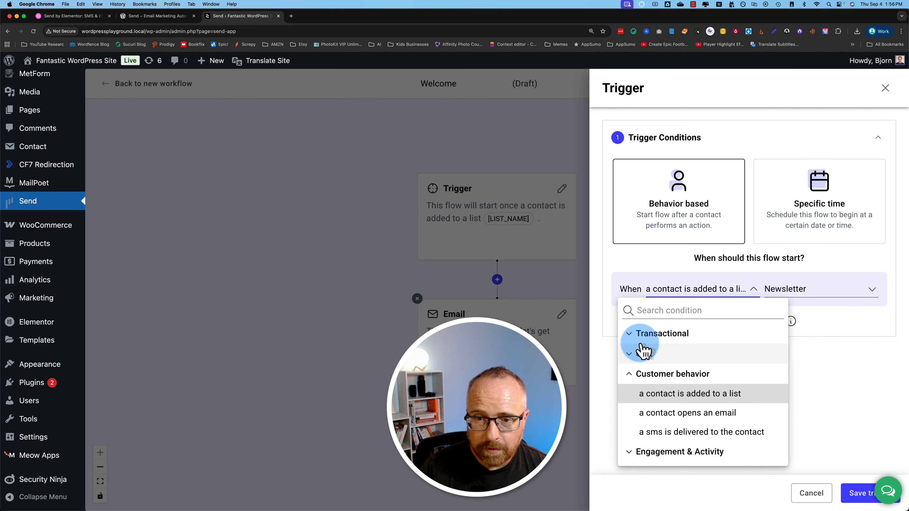
{"action": "left_click", "coordinate": [647, 356]}
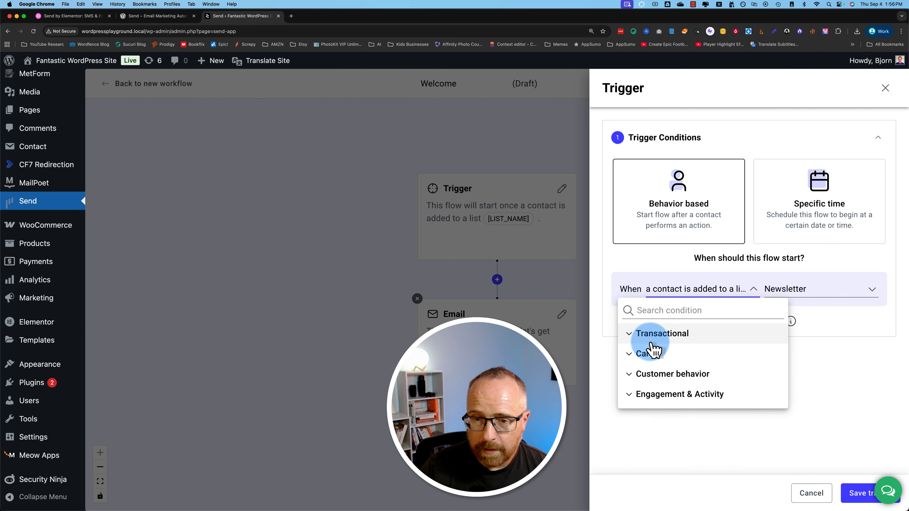
{"action": "left_click", "coordinate": [644, 342]}
{"action": "left_click", "coordinate": [635, 337]}
{"action": "left_click", "coordinate": [641, 353]}
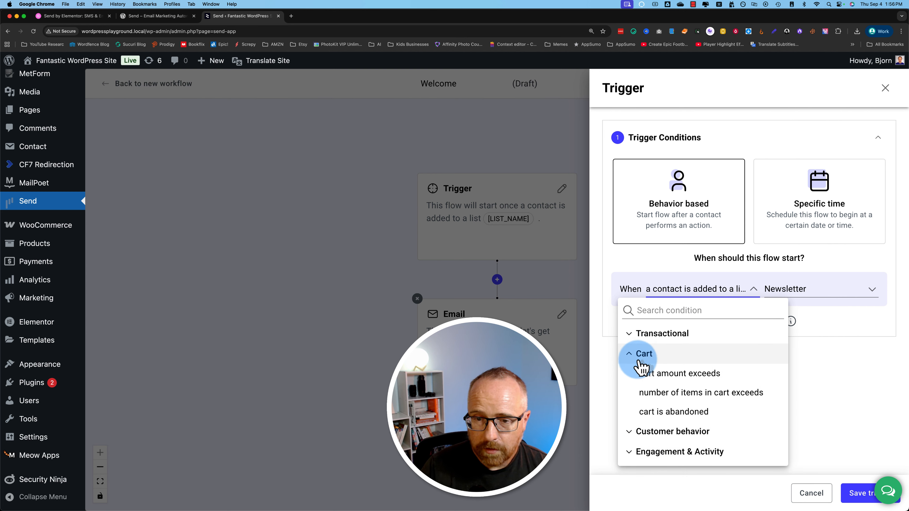
{"action": "left_click", "coordinate": [640, 354]}
{"action": "left_click", "coordinate": [642, 374]}
{"action": "left_click", "coordinate": [642, 376]}
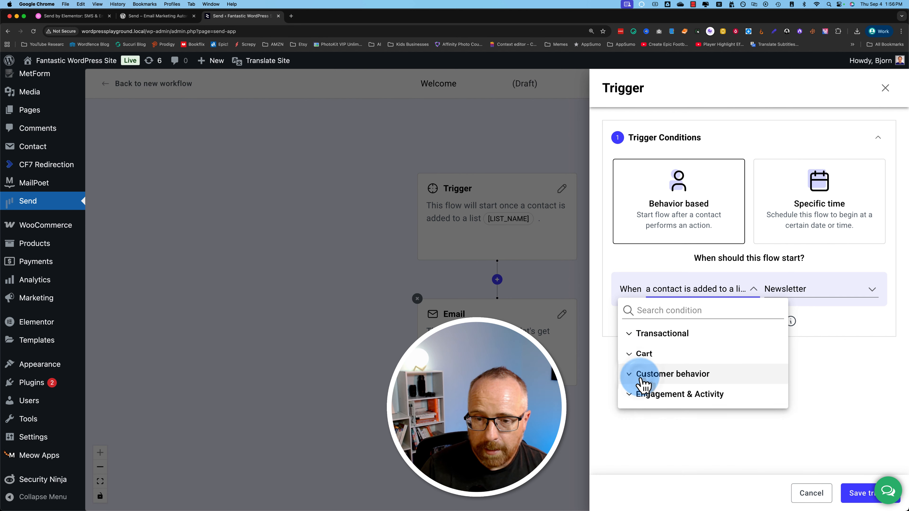
{"action": "left_click", "coordinate": [644, 394]}
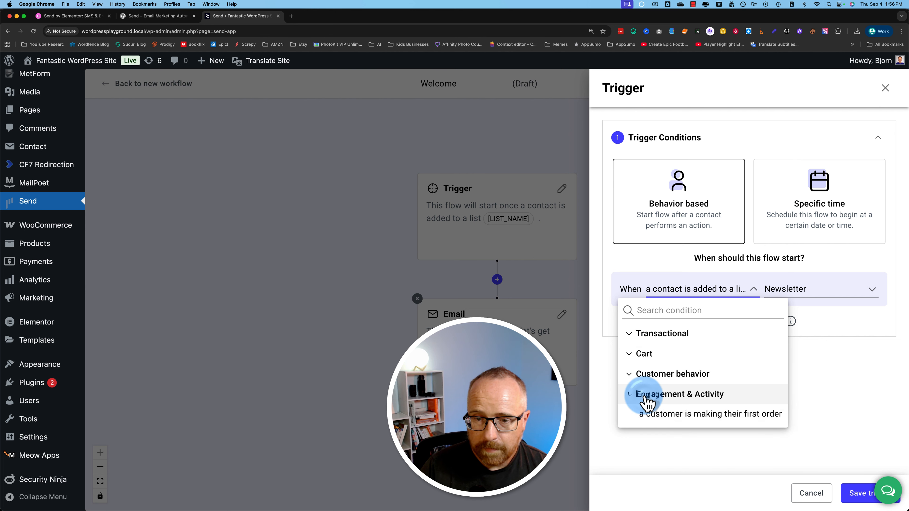
{"action": "left_click", "coordinate": [644, 374]}
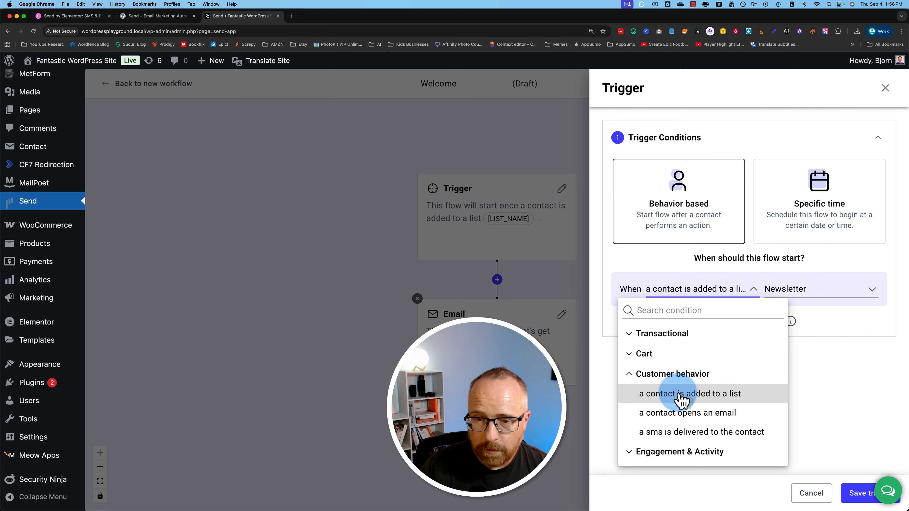
Save a behavior-based trigger 'a contact is added to a list' with Newsletter, then open the Email step
{"action": "left_click", "coordinate": [703, 396]}
{"action": "left_click", "coordinate": [821, 297]}
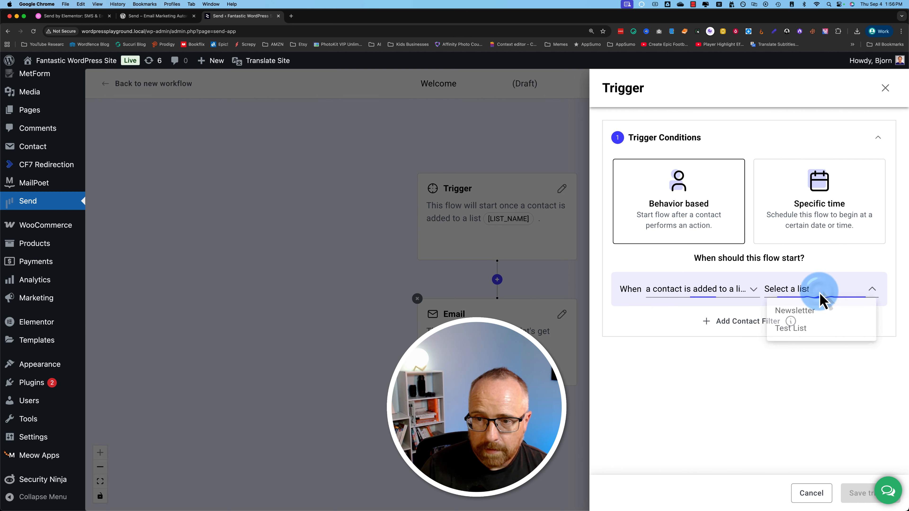
{"action": "left_click", "coordinate": [824, 312]}
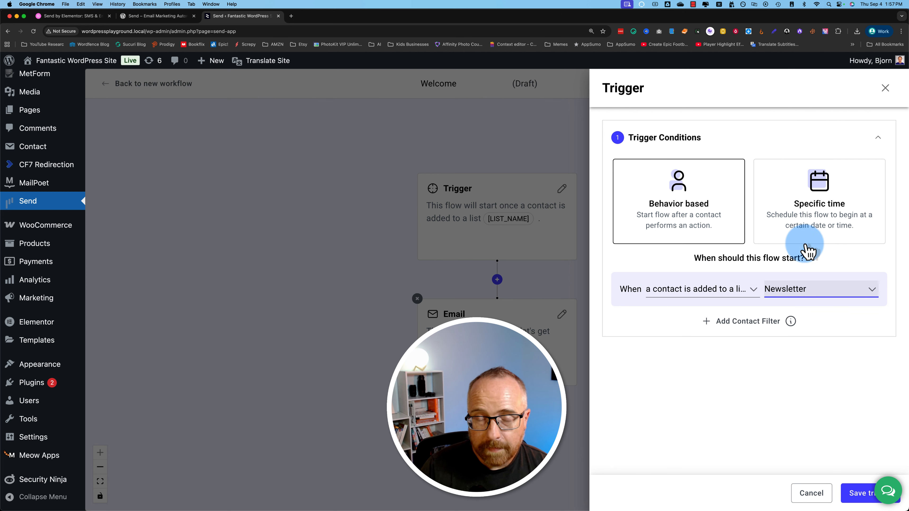
{"action": "left_click", "coordinate": [814, 235]}
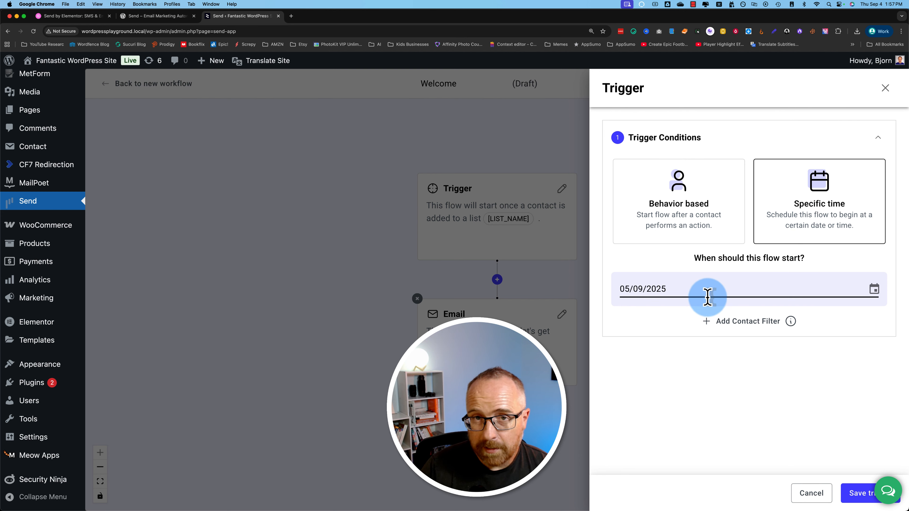
{"action": "left_click", "coordinate": [689, 219]}
{"action": "left_click", "coordinate": [796, 290]}
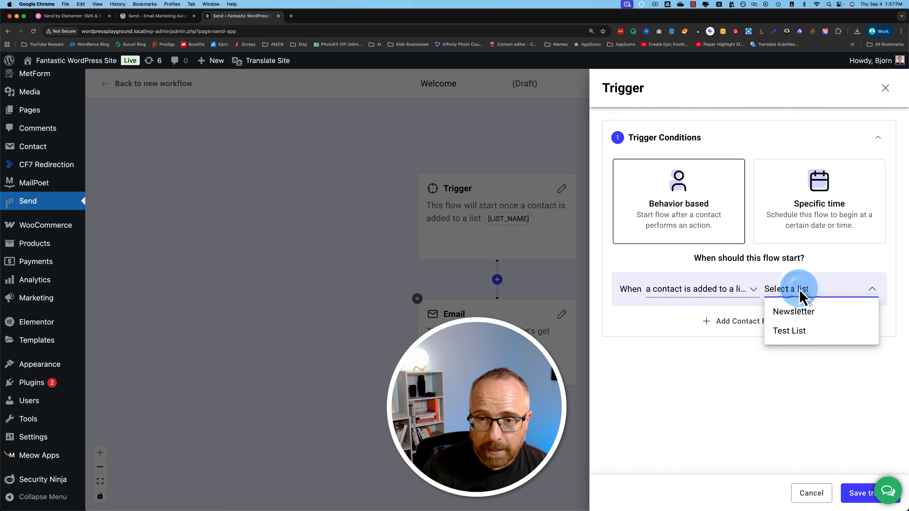
{"action": "left_click", "coordinate": [803, 315]}
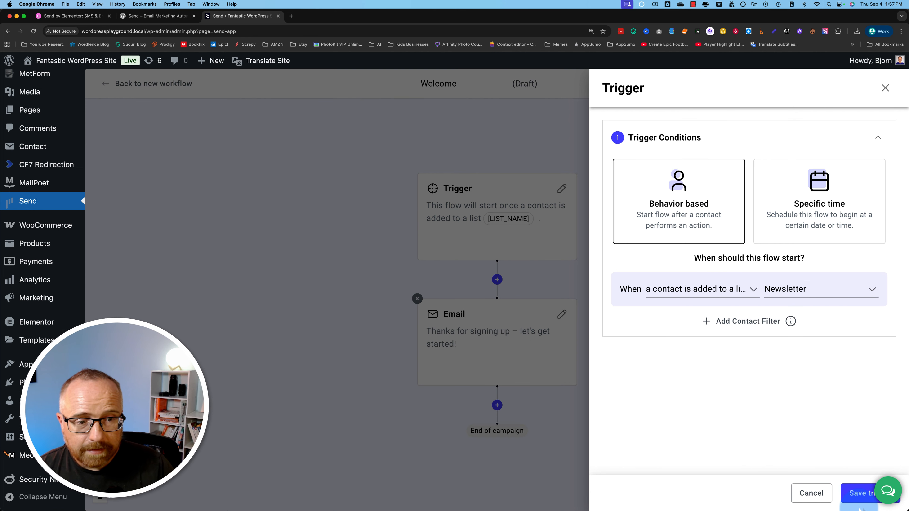
{"action": "left_click", "coordinate": [860, 500]}
{"action": "left_click", "coordinate": [491, 351]}
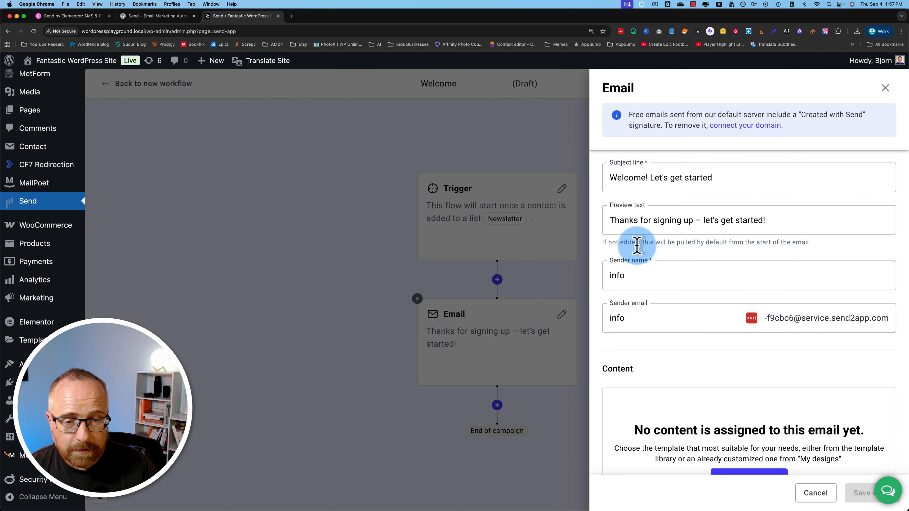
Change the sender name and sender email prefix to the owner's first name, then open the template gallery
{"action": "double_click", "coordinate": [630, 276]}
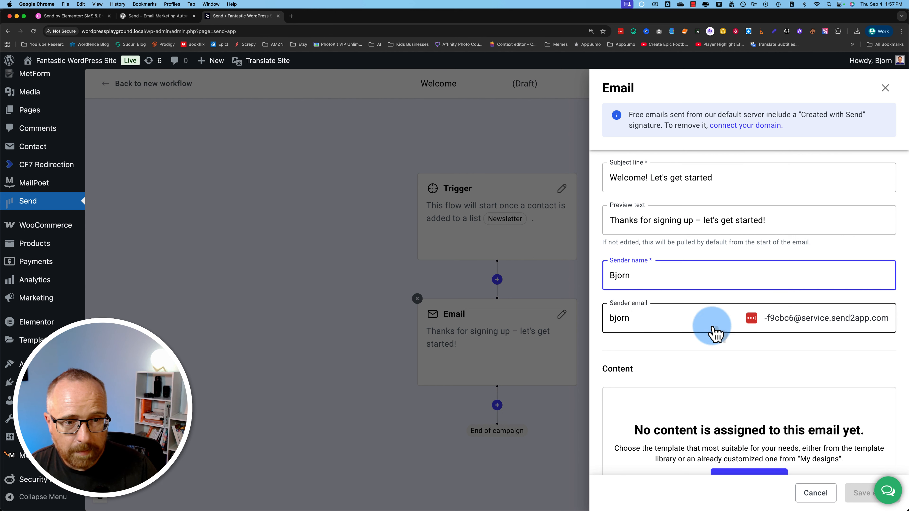
{"action": "double_click", "coordinate": [789, 318]}
{"action": "left_click_drag", "start_coordinate": [790, 318], "coordinate": [871, 317]}
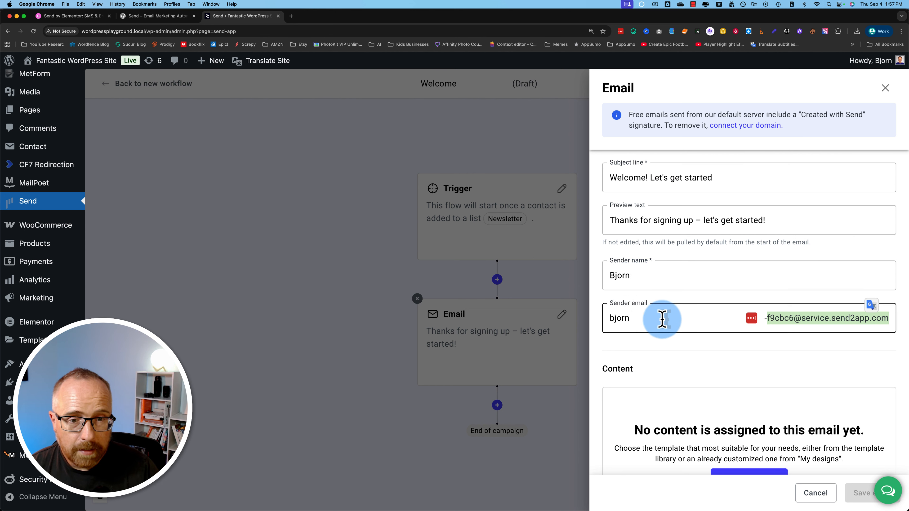
{"action": "left_click", "coordinate": [693, 355]}
{"action": "scroll", "coordinate": [690, 356], "scroll_direction": "down", "scroll_amount": 4}
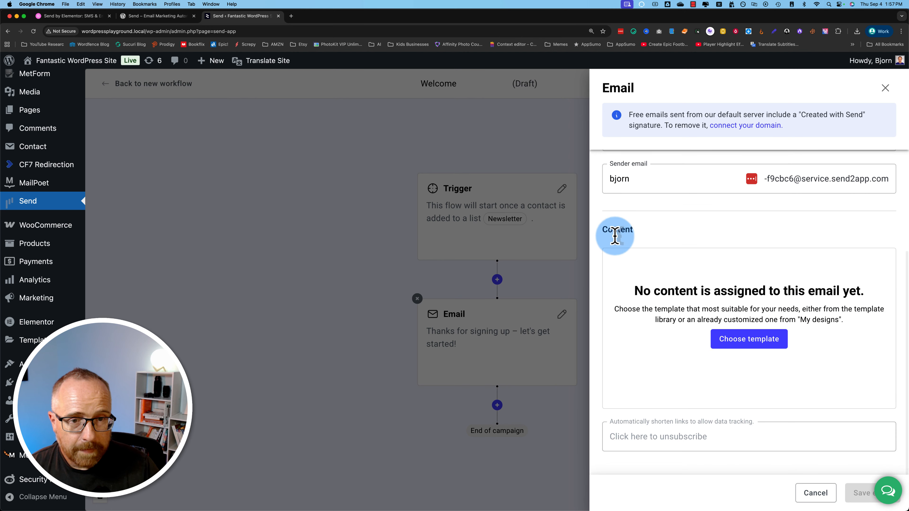
{"action": "left_click", "coordinate": [722, 340]}
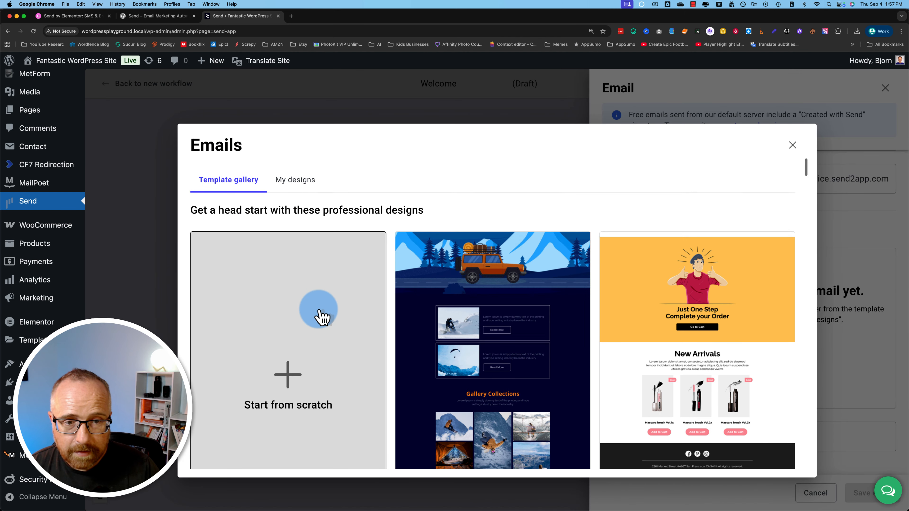
{"action": "scroll", "coordinate": [320, 315], "scroll_direction": "down", "scroll_amount": 5}
{"action": "scroll", "coordinate": [322, 317], "scroll_direction": "down", "scroll_amount": 2}
{"action": "scroll", "coordinate": [322, 317], "scroll_direction": "up", "scroll_amount": 5}
{"action": "scroll", "coordinate": [322, 317], "scroll_direction": "down", "scroll_amount": 10}
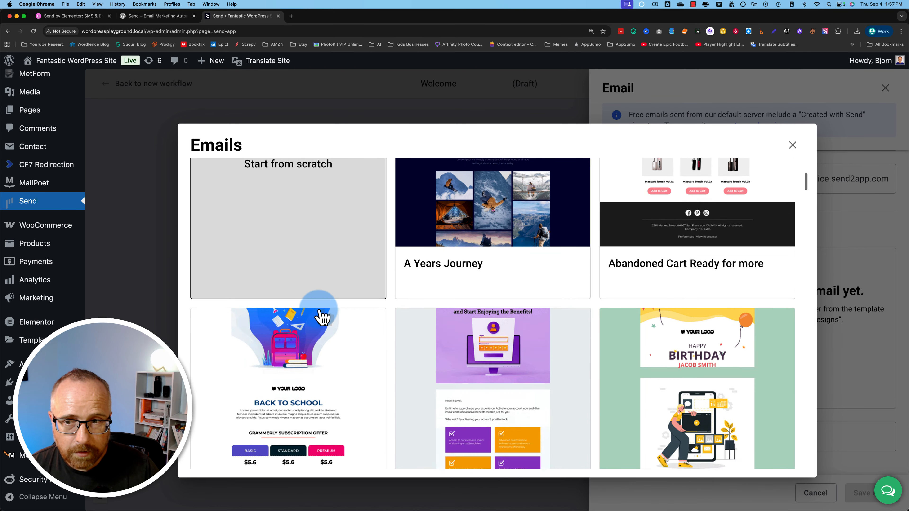
{"action": "scroll", "coordinate": [322, 317], "scroll_direction": "down", "scroll_amount": 8}
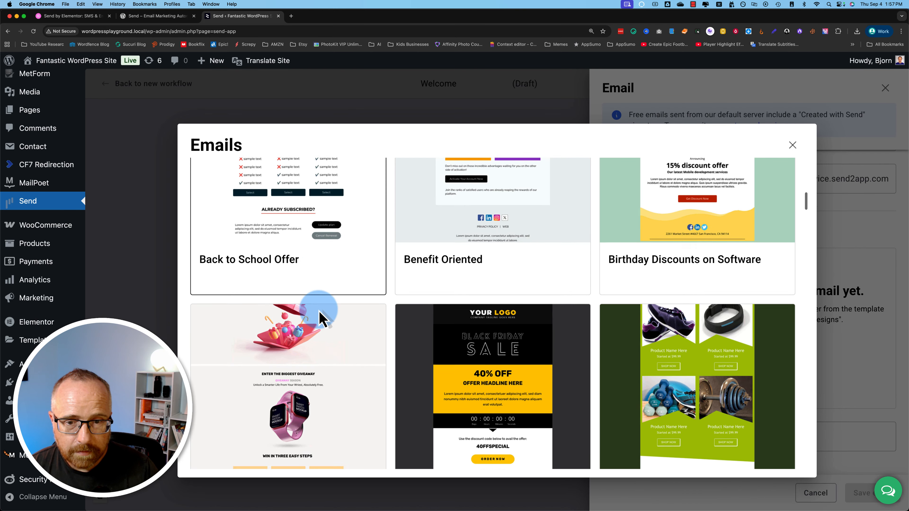
{"action": "scroll", "coordinate": [320, 314], "scroll_direction": "down", "scroll_amount": 15}
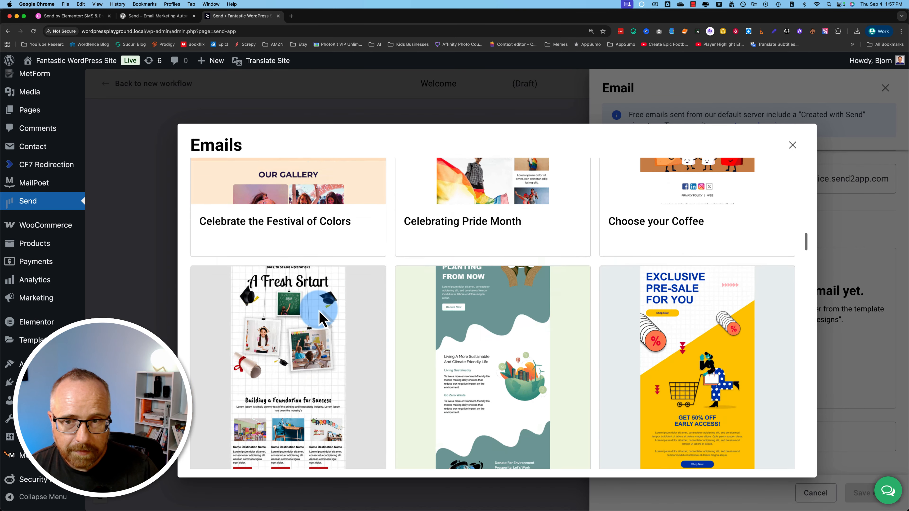
{"action": "scroll", "coordinate": [430, 322], "scroll_direction": "down", "scroll_amount": 8}
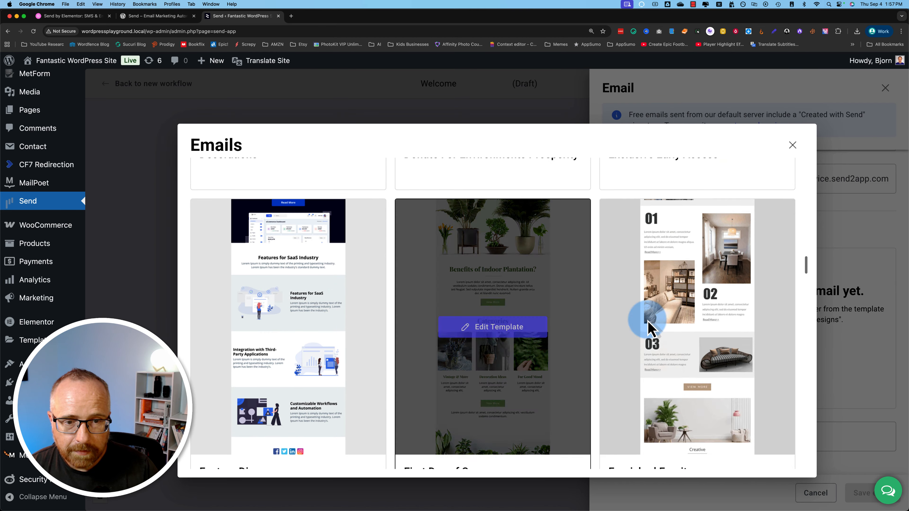
{"action": "left_click_drag", "start_coordinate": [793, 276], "coordinate": [788, 166]}
{"action": "left_click", "coordinate": [296, 182]}
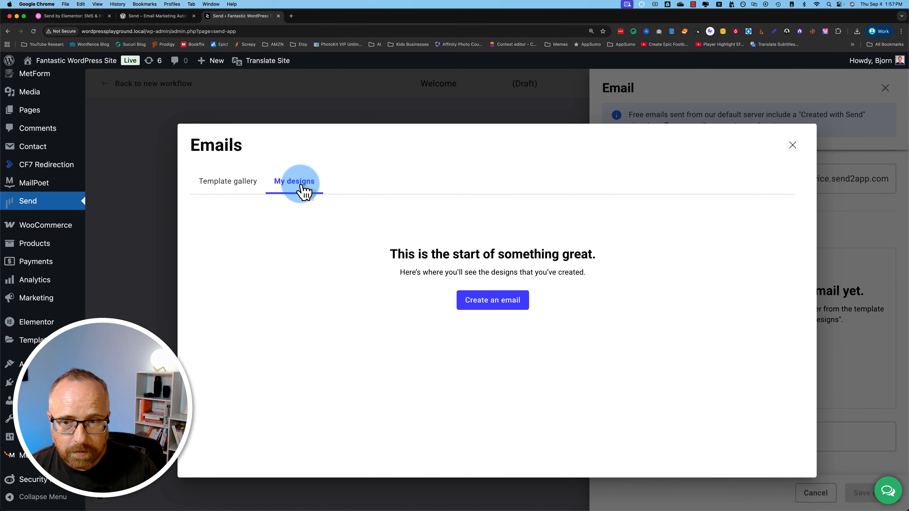
{"action": "left_click", "coordinate": [490, 297]}
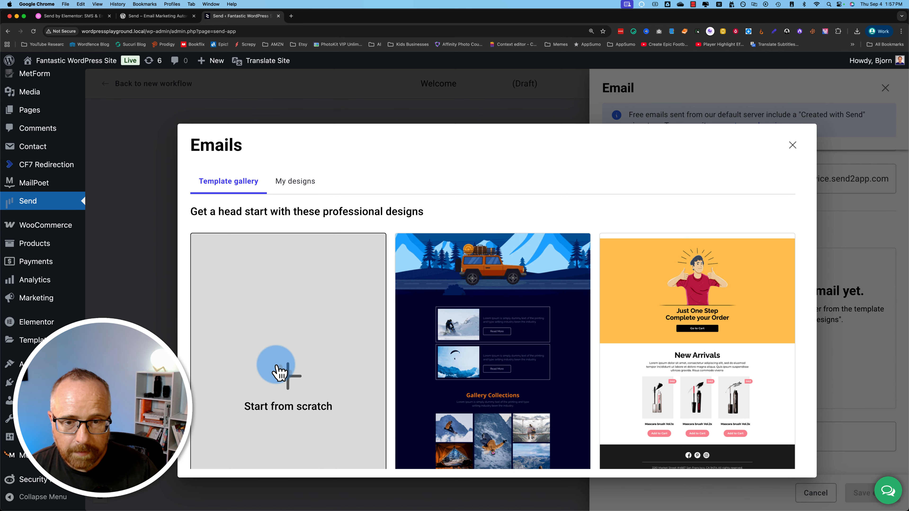
Start a blank email design named 'Simple Welcome' and add a text block
{"action": "left_click", "coordinate": [300, 390]}
{"action": "type", "text": "Simple Wecl"}
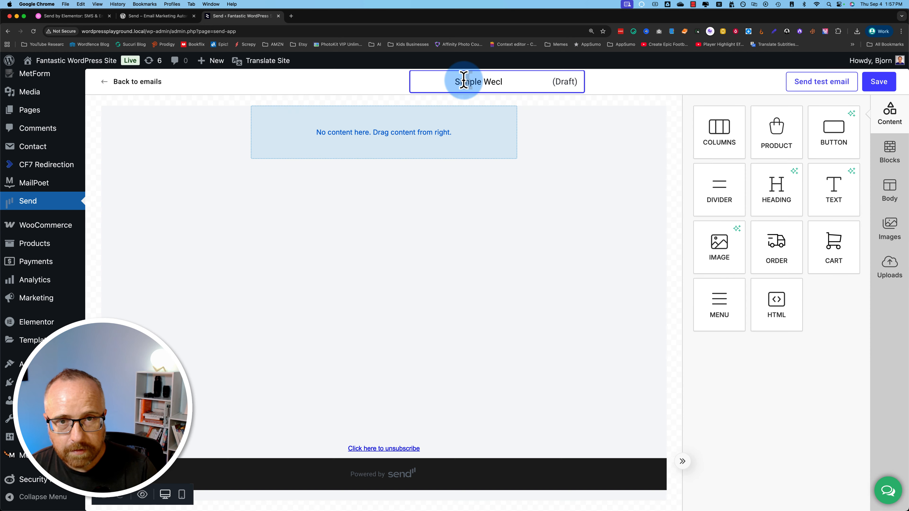
{"action": "key", "text": "BackSpace"}
{"action": "key", "text": "BackSpace"}
{"action": "type", "text": "lcome"}
{"action": "left_click_drag", "start_coordinate": [834, 189], "coordinate": [391, 158]}
Write 'Welcome to our newsletter!' with a reply invitation and sign-off, and save the email
{"action": "left_click", "coordinate": [305, 119]}
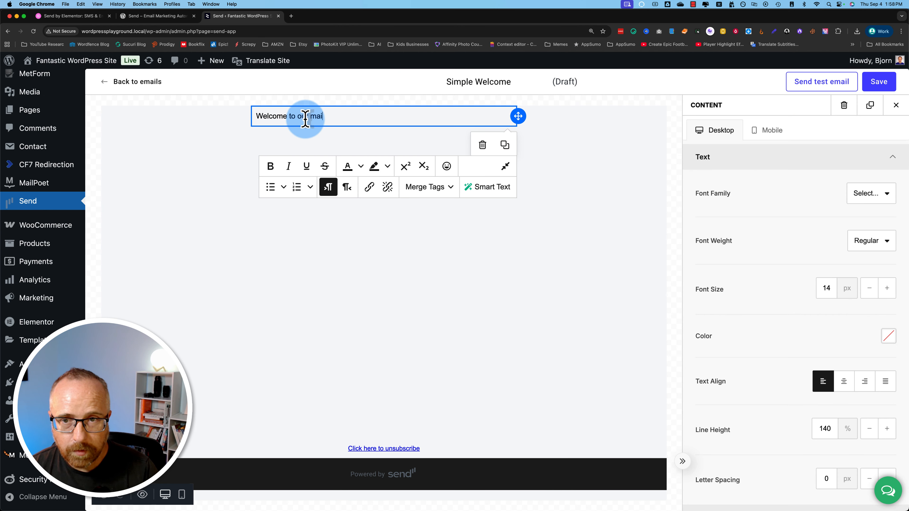
{"action": "type", "text": "our New"}
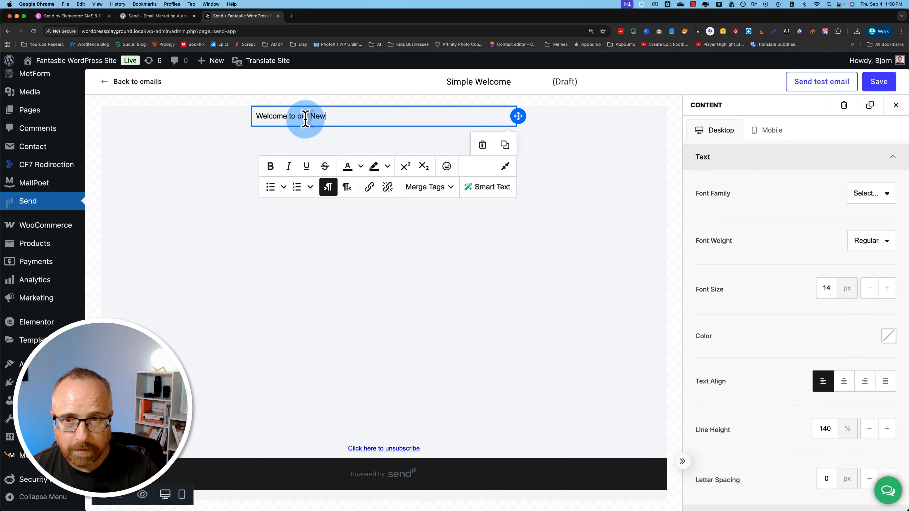
{"action": "key", "text": "BackSpace"}
{"action": "key", "text": "BackSpace"}
{"action": "key", "text": "BackSpace"}
{"action": "type", "text": "newsletter!"}
{"action": "key", "text": "Return"}
{"action": "type", "text": "If you have any questions please reply to any email we send."}
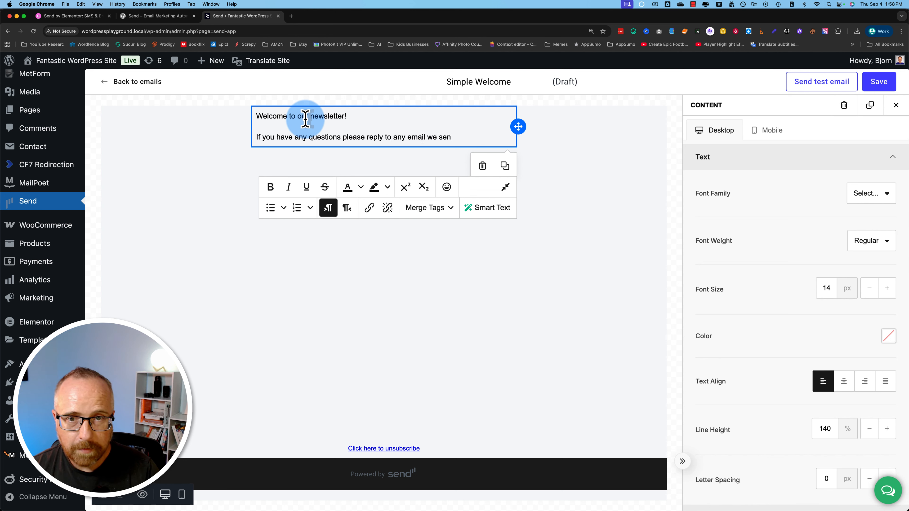
{"action": "key", "text": "Return"}
{"action": "type", "text": "Bjorn"}
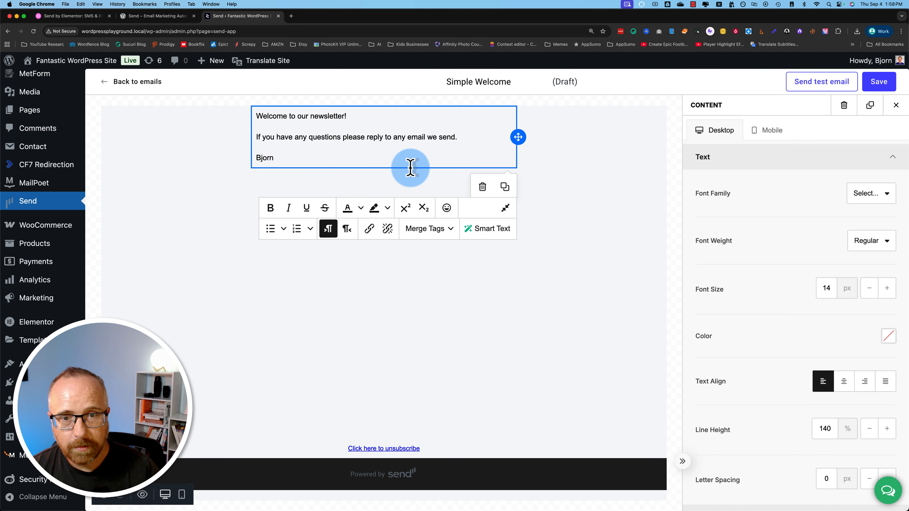
{"action": "left_click", "coordinate": [873, 81]}
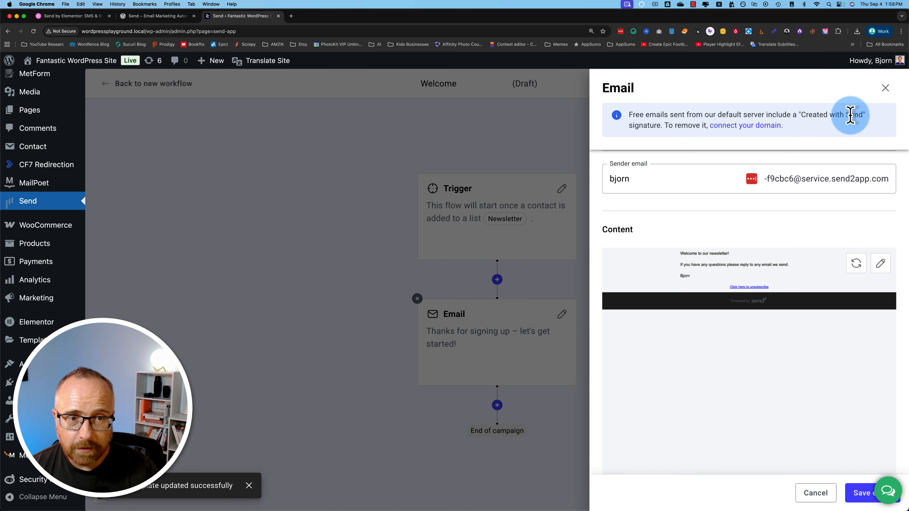
Browse the column layouts, stock image library and empty Uploads, then save the Simple Welcome email
{"action": "left_click", "coordinate": [881, 264]}
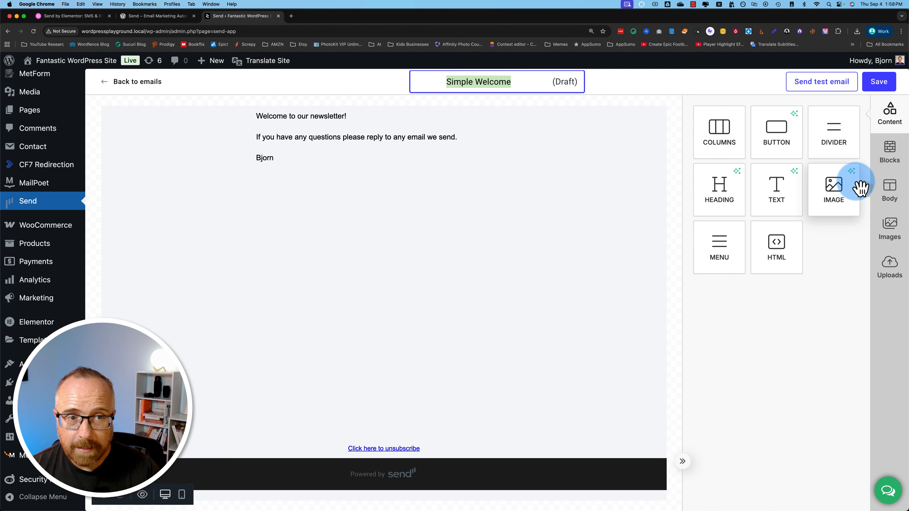
{"action": "left_click", "coordinate": [872, 171]}
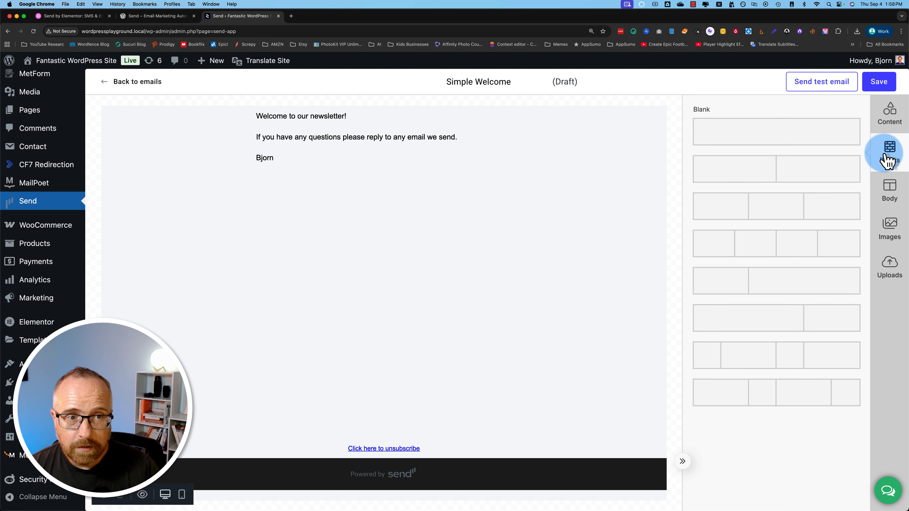
{"action": "left_click", "coordinate": [798, 172]}
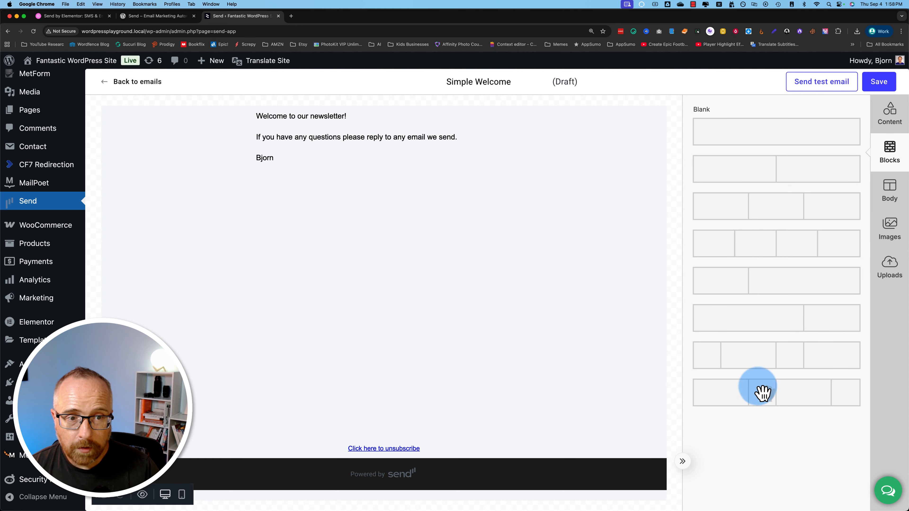
{"action": "left_click", "coordinate": [891, 193]}
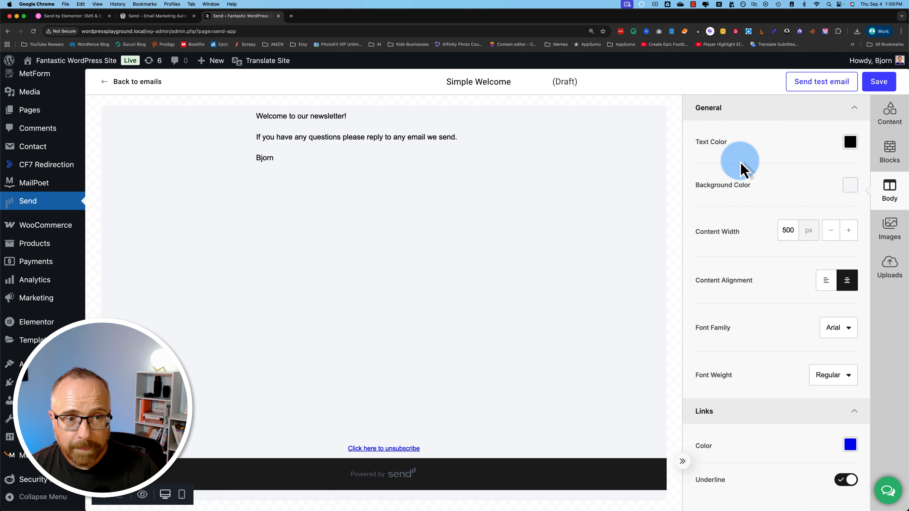
{"action": "left_click", "coordinate": [887, 232]}
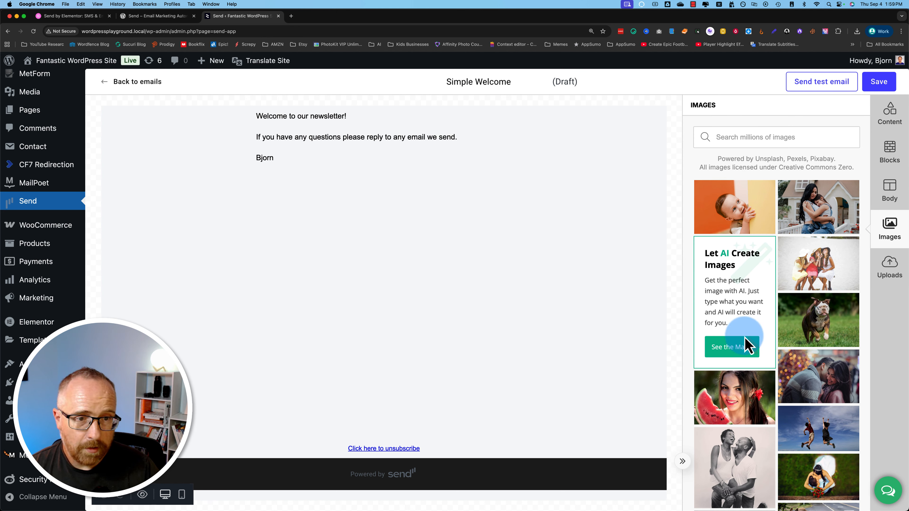
{"action": "left_click_drag", "start_coordinate": [756, 158], "coordinate": [806, 156]}
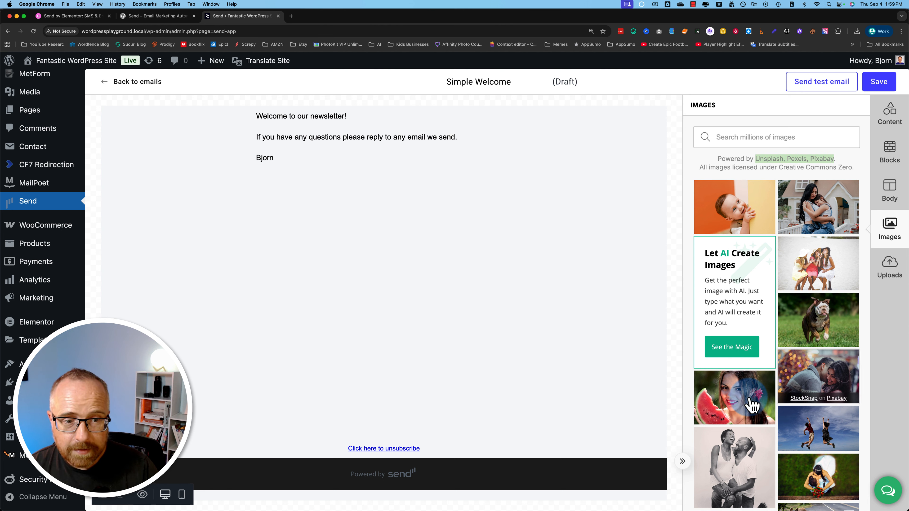
{"action": "left_click", "coordinate": [891, 269]}
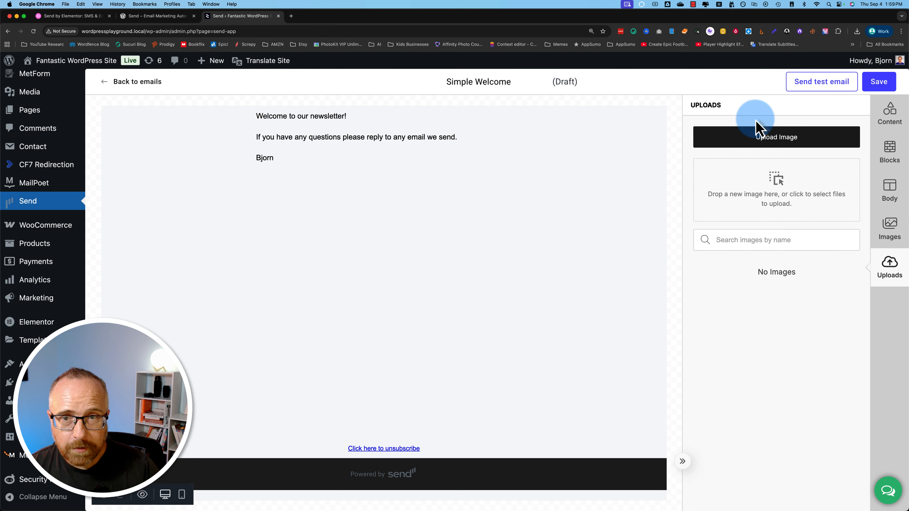
{"action": "left_click", "coordinate": [873, 83]}
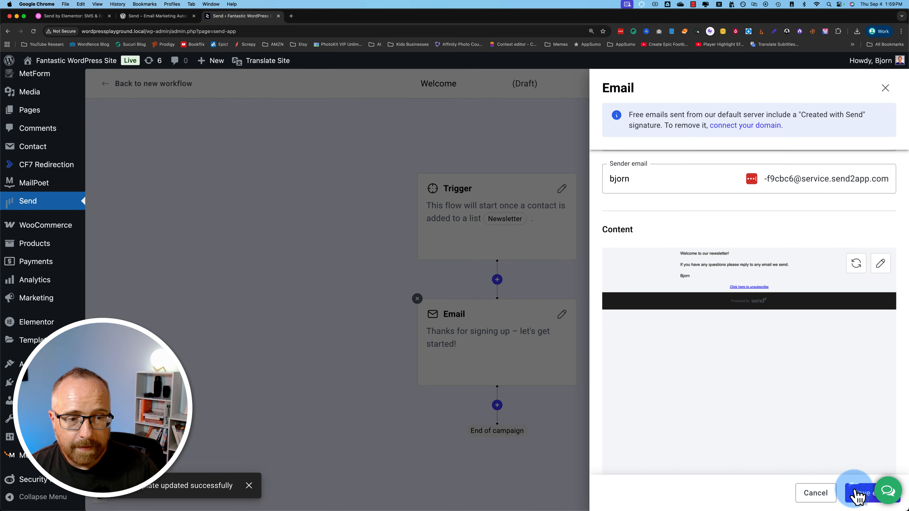
Return to the workflow and sign back in with the WordPress username after the session expired
{"action": "left_click", "coordinate": [856, 494]}
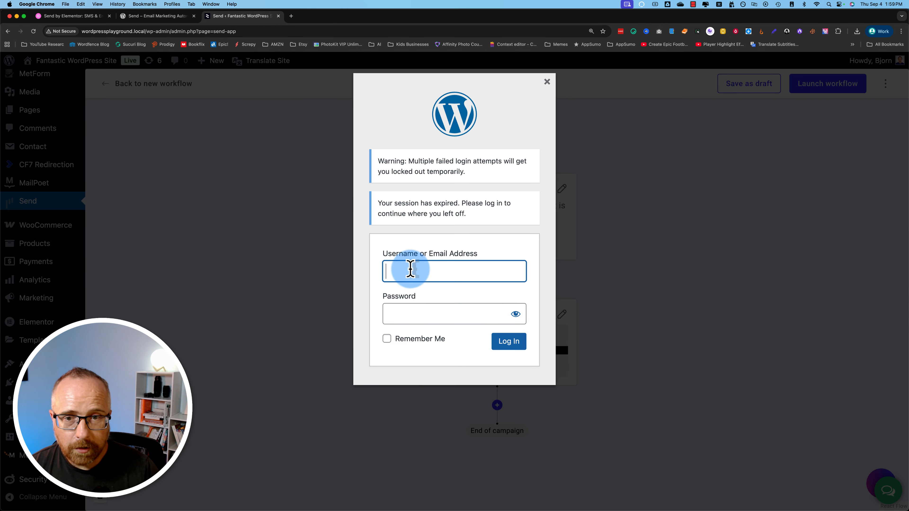
{"action": "left_click", "coordinate": [410, 269]}
{"action": "type", "text": "Bjorn"}
{"action": "left_click", "coordinate": [506, 314]}
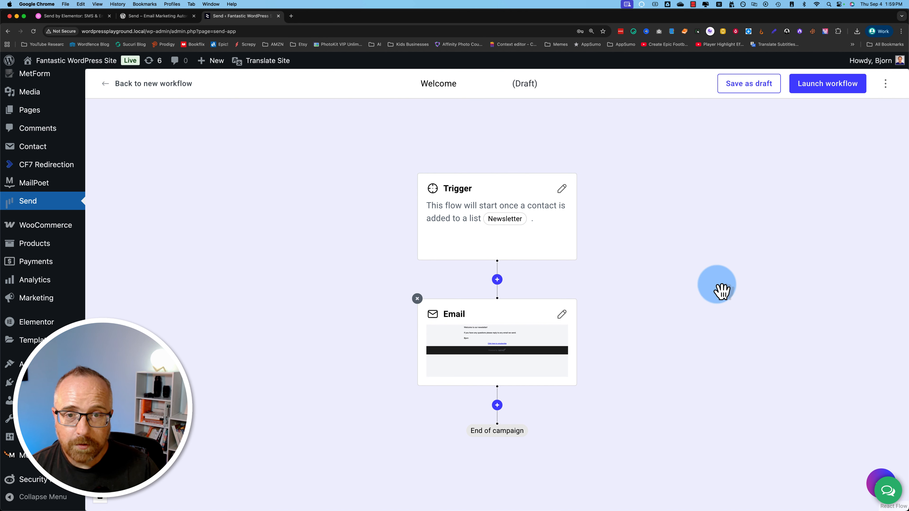
{"action": "left_click", "coordinate": [497, 279]}
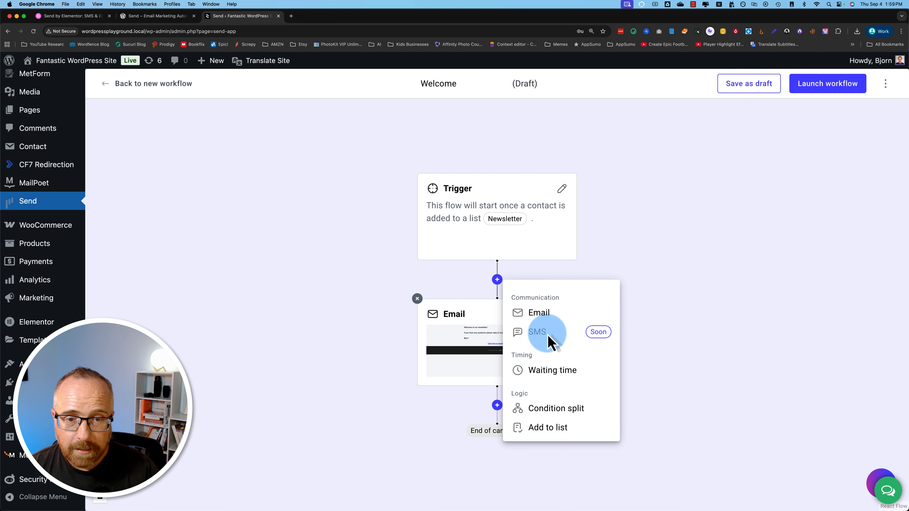
{"action": "left_click", "coordinate": [556, 380]}
{"action": "left_click", "coordinate": [523, 342]}
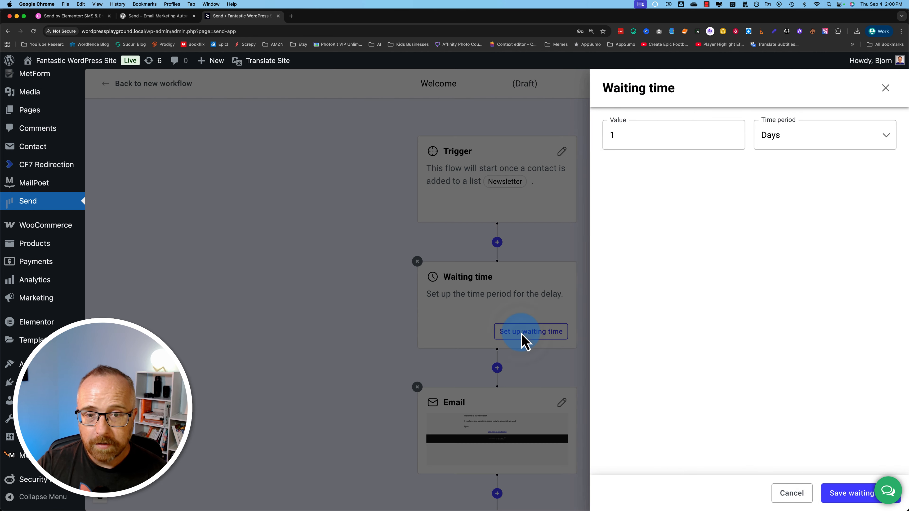
{"action": "left_click", "coordinate": [788, 137]}
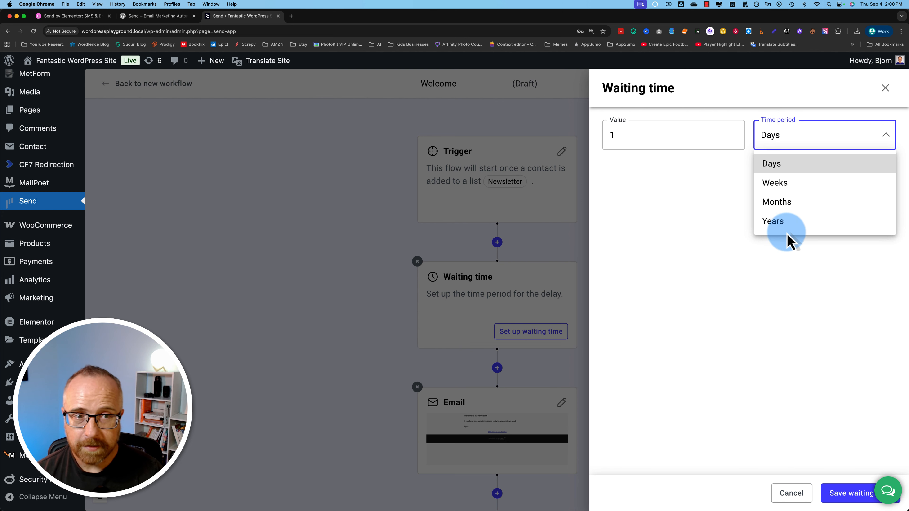
{"action": "left_click", "coordinate": [792, 498]}
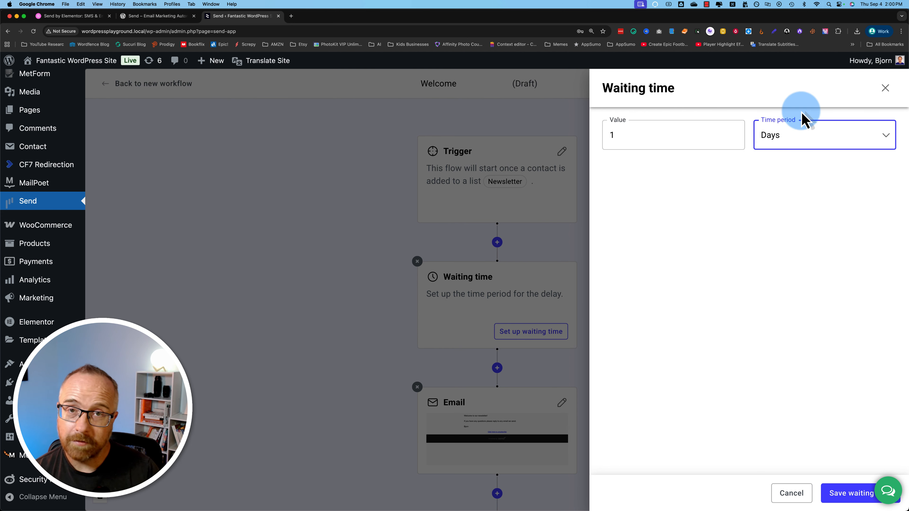
{"action": "left_click", "coordinate": [792, 493]}
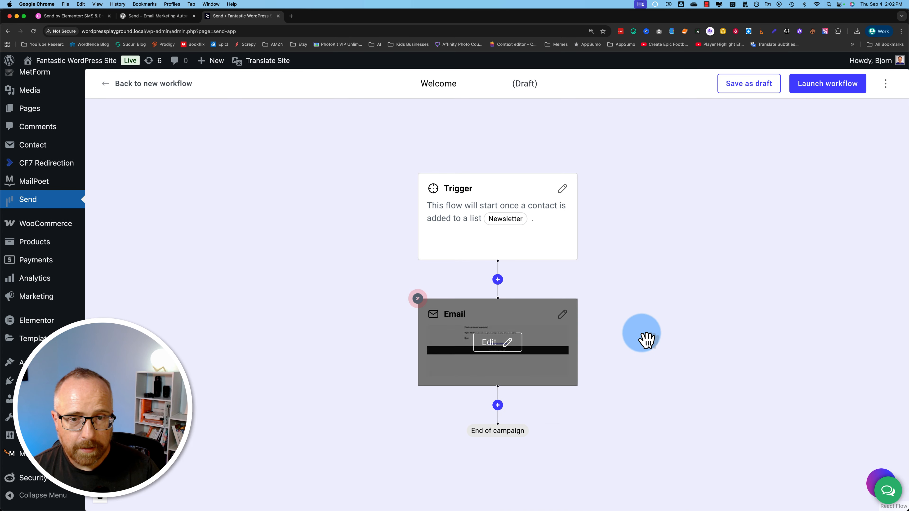
{"action": "left_click_drag", "start_coordinate": [643, 337], "coordinate": [677, 249]}
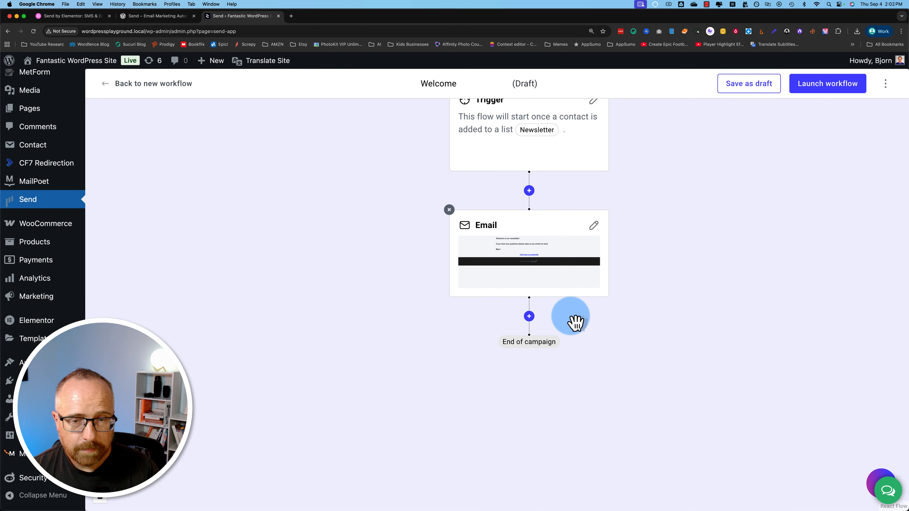
Add a condition split after the email that branches on 'a contact opens an email'
{"action": "left_click", "coordinate": [528, 316]}
{"action": "left_click", "coordinate": [618, 443]}
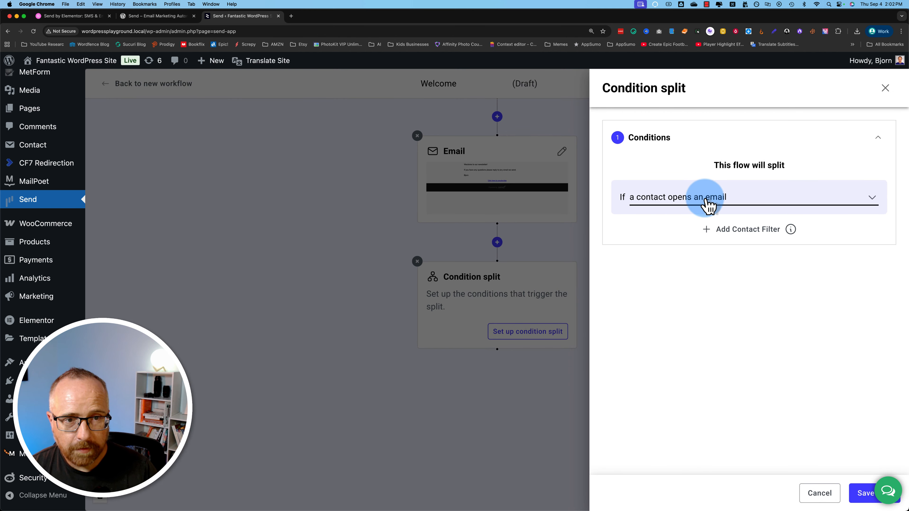
{"action": "left_click", "coordinate": [721, 201]}
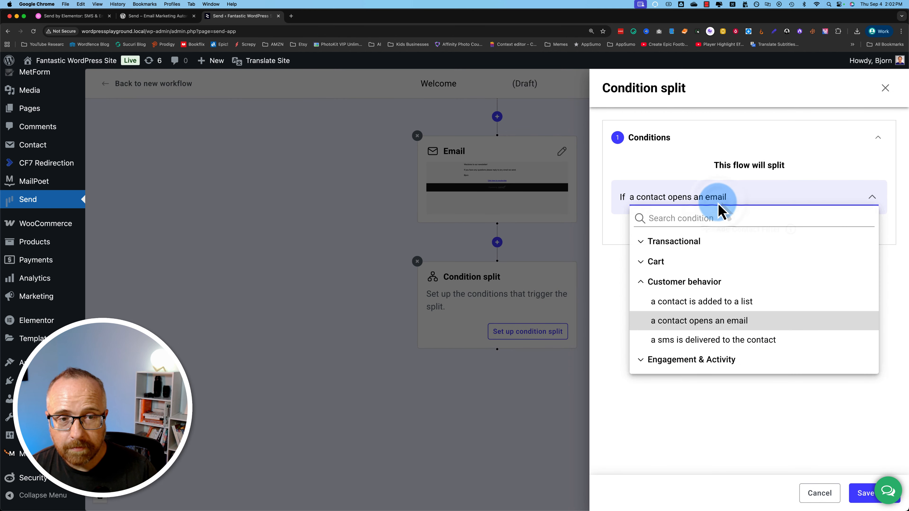
{"action": "left_click", "coordinate": [672, 242]}
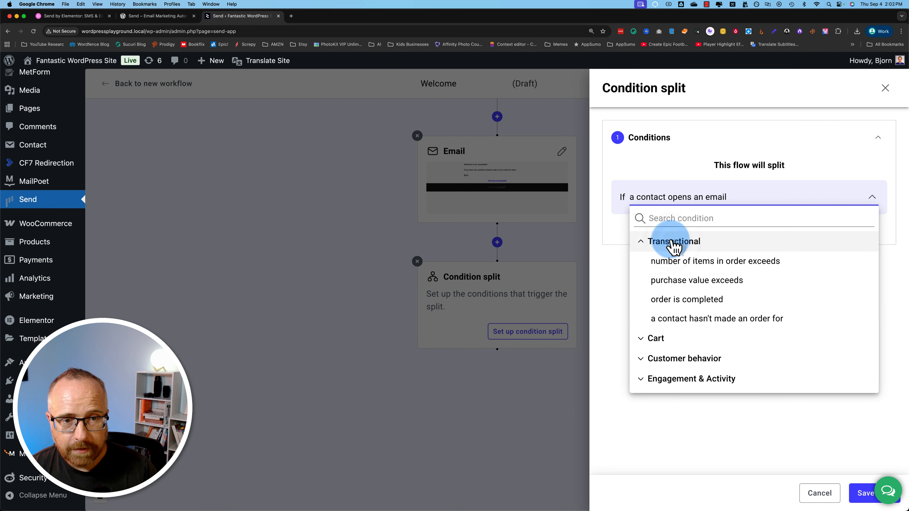
{"action": "left_click", "coordinate": [662, 345]}
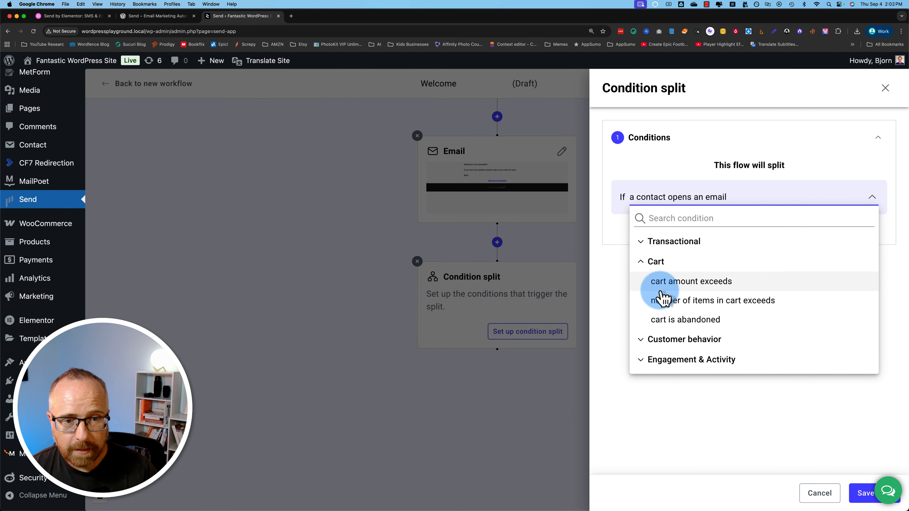
{"action": "left_click", "coordinate": [669, 342]}
{"action": "left_click", "coordinate": [693, 360]}
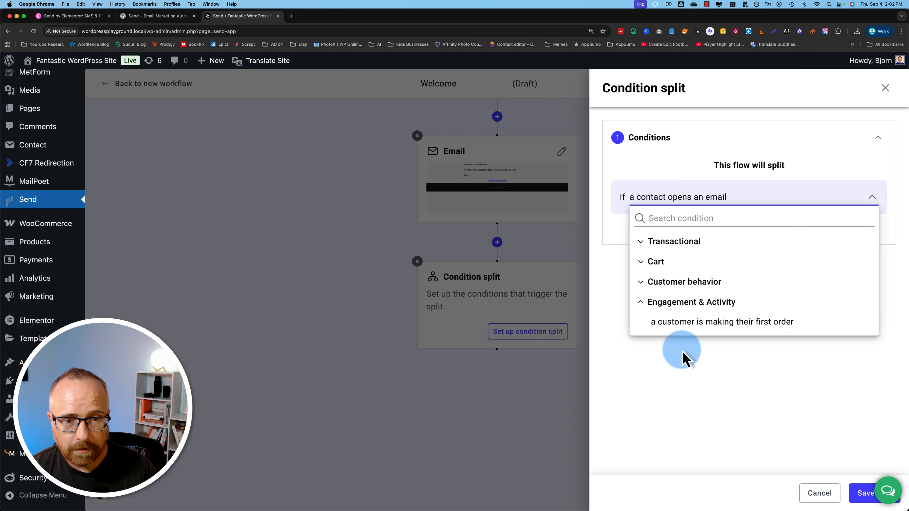
{"action": "left_click", "coordinate": [700, 283]}
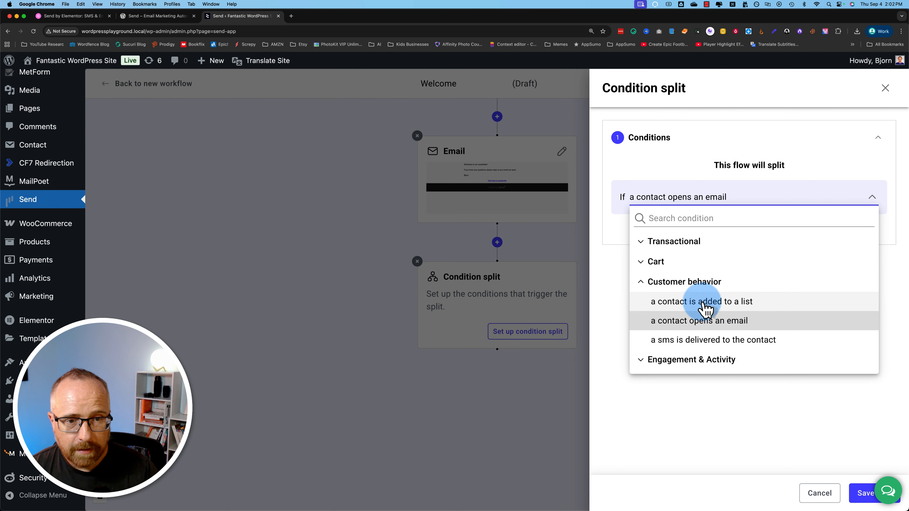
{"action": "left_click", "coordinate": [718, 322]}
{"action": "left_click", "coordinate": [857, 494]}
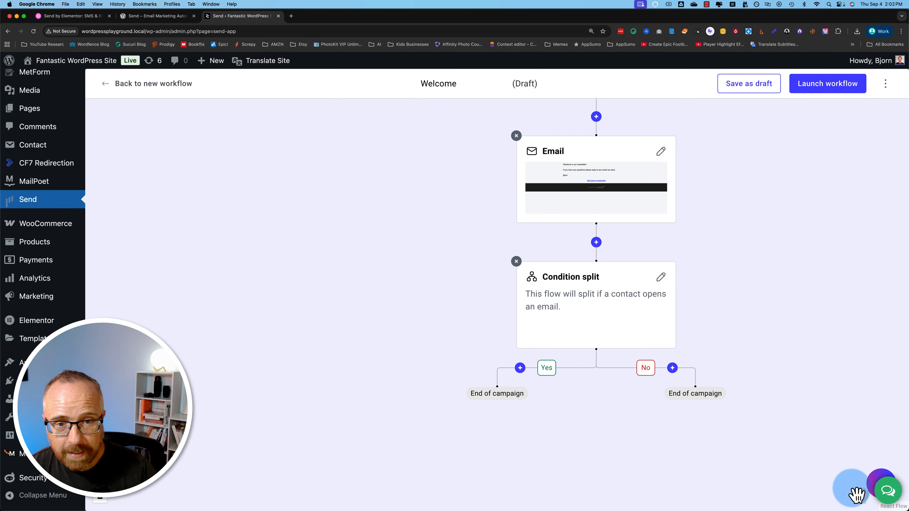
Look over the split's Yes/No branches and the No branch step list without adding anything
{"action": "left_click_drag", "start_coordinate": [852, 491], "coordinate": [754, 419]}
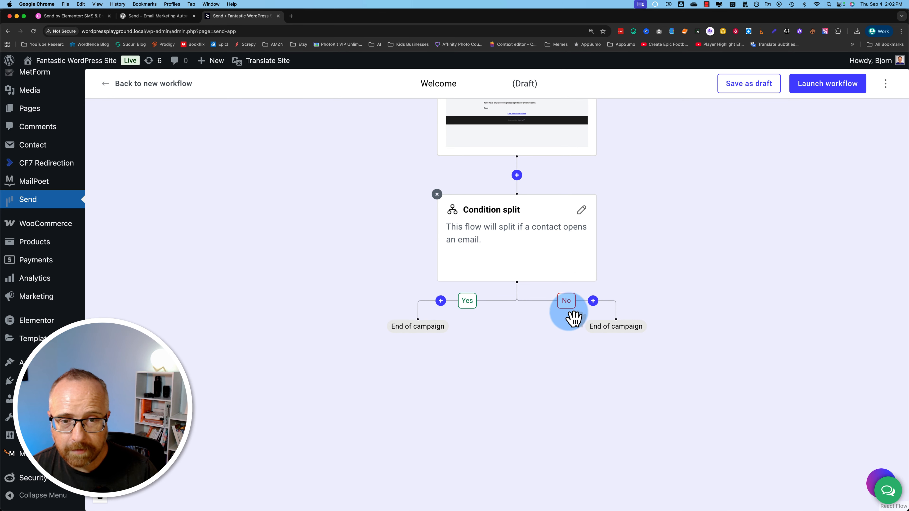
{"action": "mouse_move", "coordinate": [489, 231]}
{"action": "left_click", "coordinate": [594, 301]}
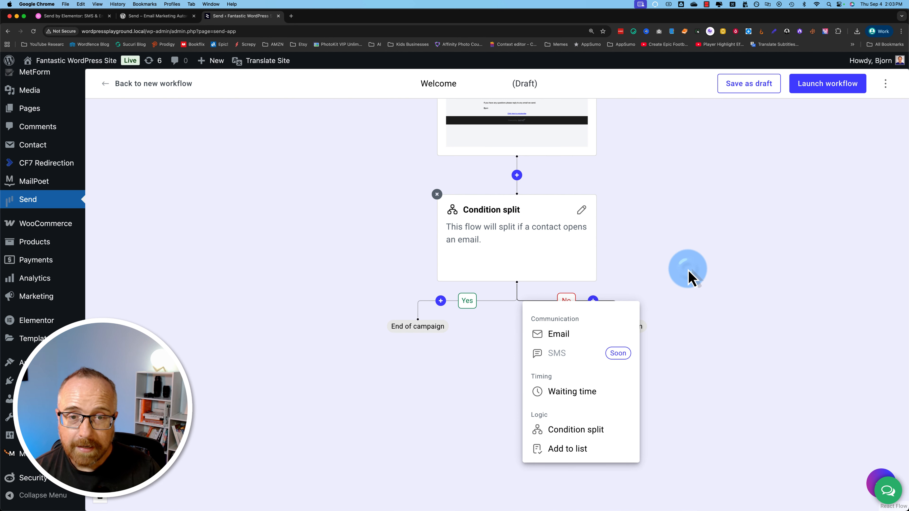
{"action": "left_click", "coordinate": [691, 277]}
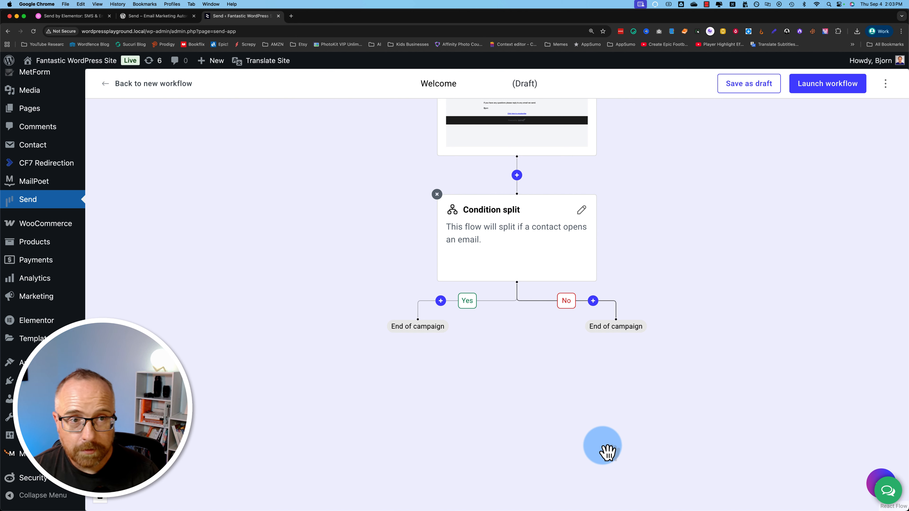
{"action": "left_click_drag", "start_coordinate": [766, 215], "coordinate": [730, 359]}
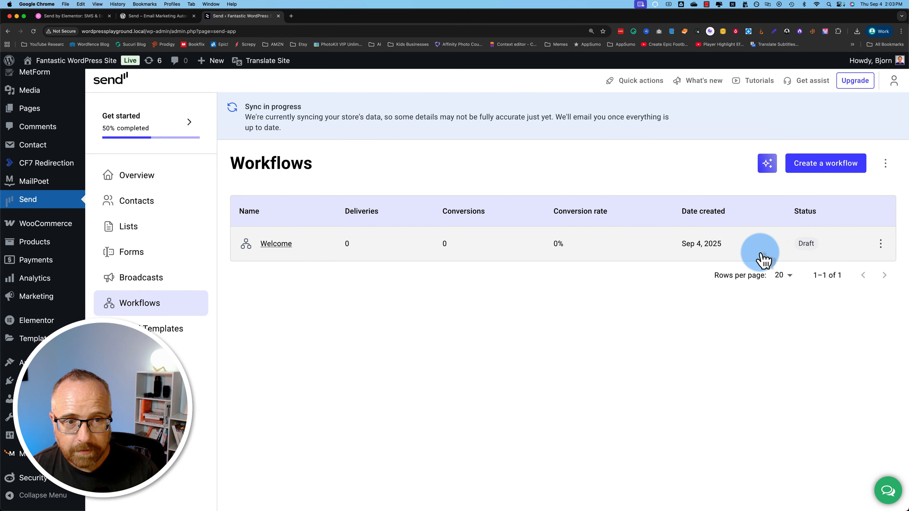
Delete the condition split from the Welcome workflow and publish it
{"action": "left_click", "coordinate": [276, 244]}
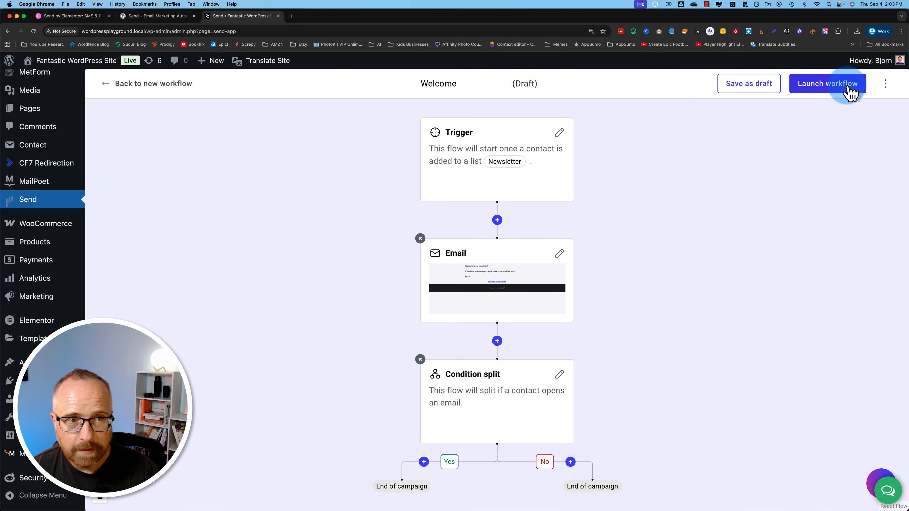
{"action": "left_click", "coordinate": [419, 358]}
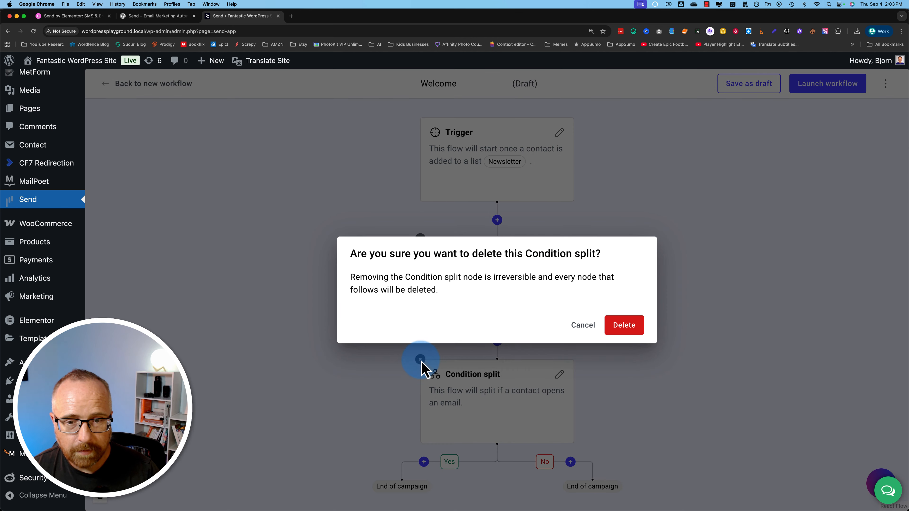
{"action": "left_click", "coordinate": [623, 326]}
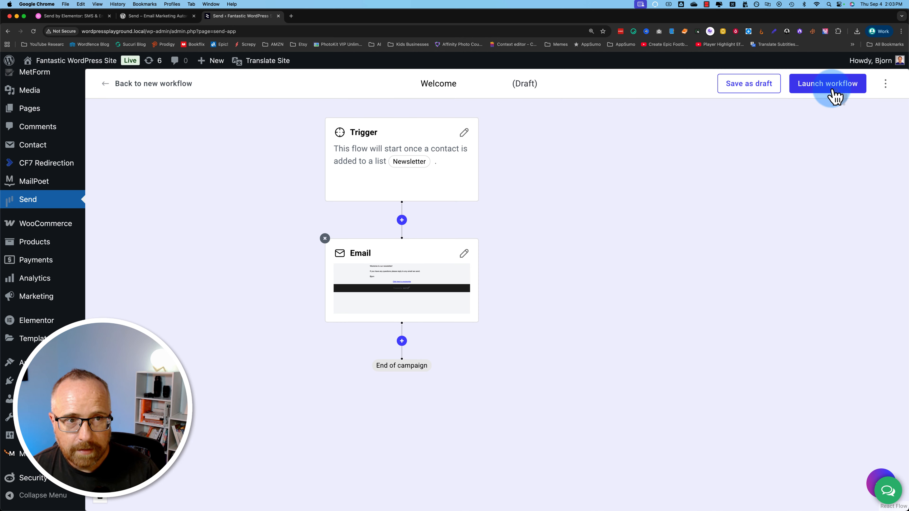
{"action": "left_click", "coordinate": [835, 90]}
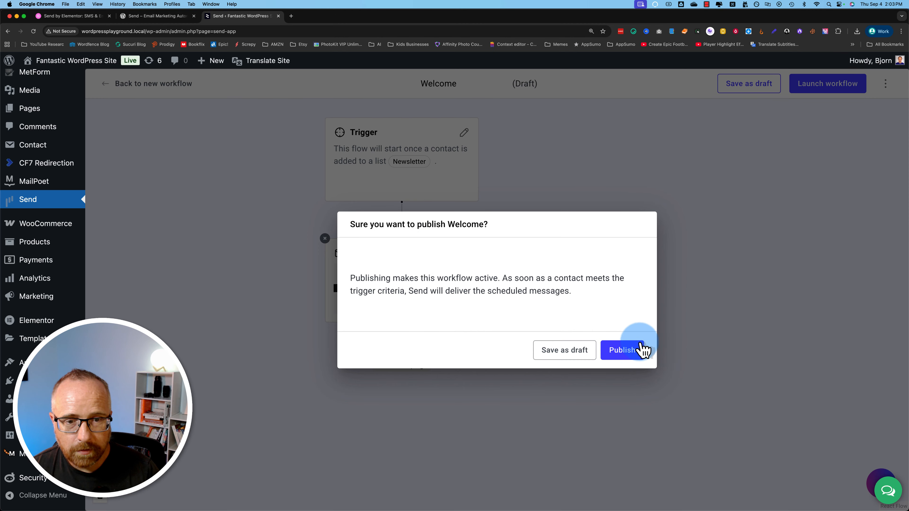
{"action": "left_click", "coordinate": [623, 350]}
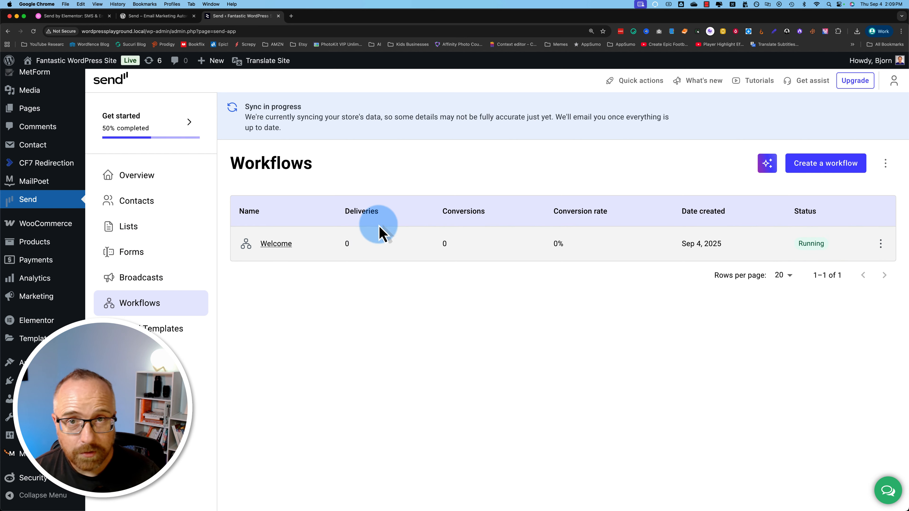
Open the workflow templates gallery and scroll through the available templates
{"action": "left_click", "coordinate": [833, 172]}
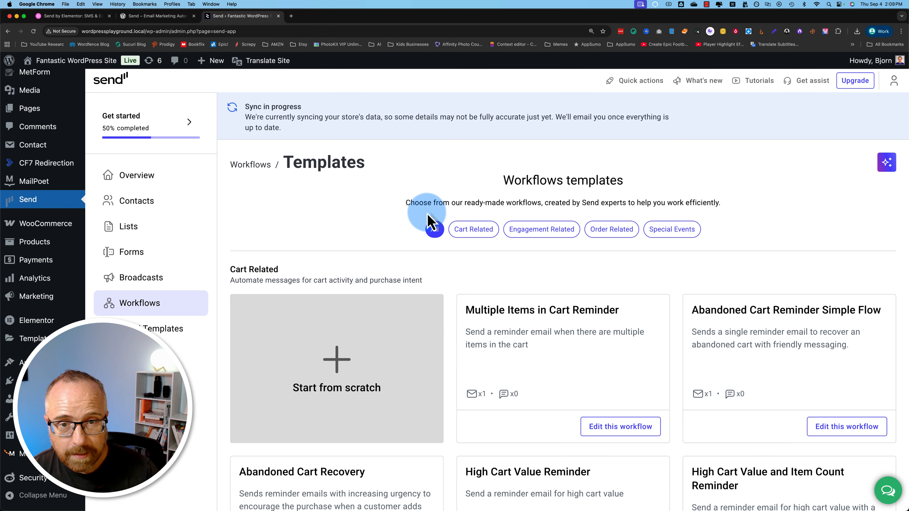
{"action": "scroll", "coordinate": [429, 218], "scroll_direction": "down", "scroll_amount": 10}
{"action": "scroll", "coordinate": [443, 215], "scroll_direction": "down", "scroll_amount": 14}
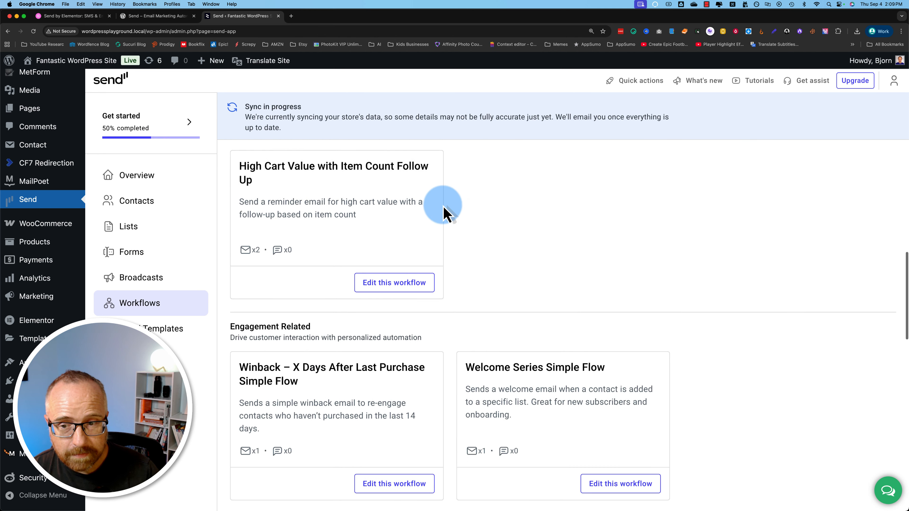
{"action": "scroll", "coordinate": [443, 286], "scroll_direction": "down", "scroll_amount": 10}
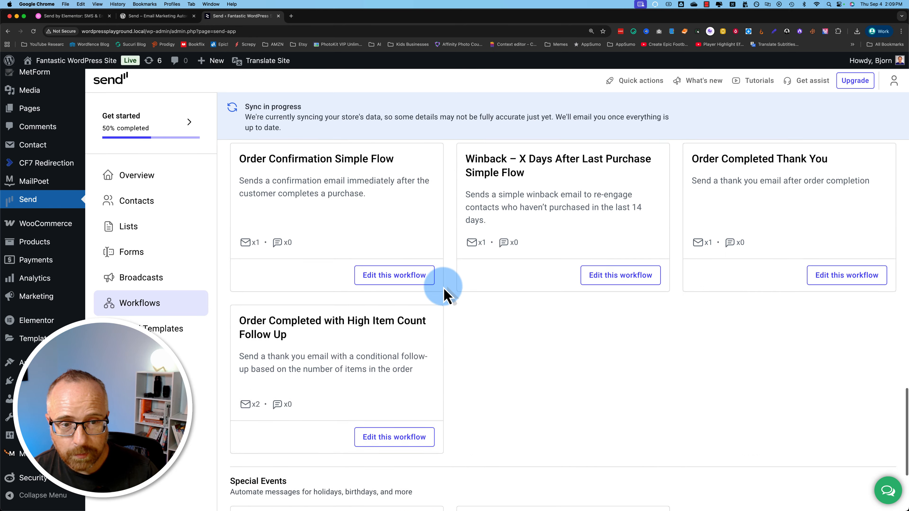
{"action": "scroll", "coordinate": [443, 287], "scroll_direction": "up", "scroll_amount": 20}
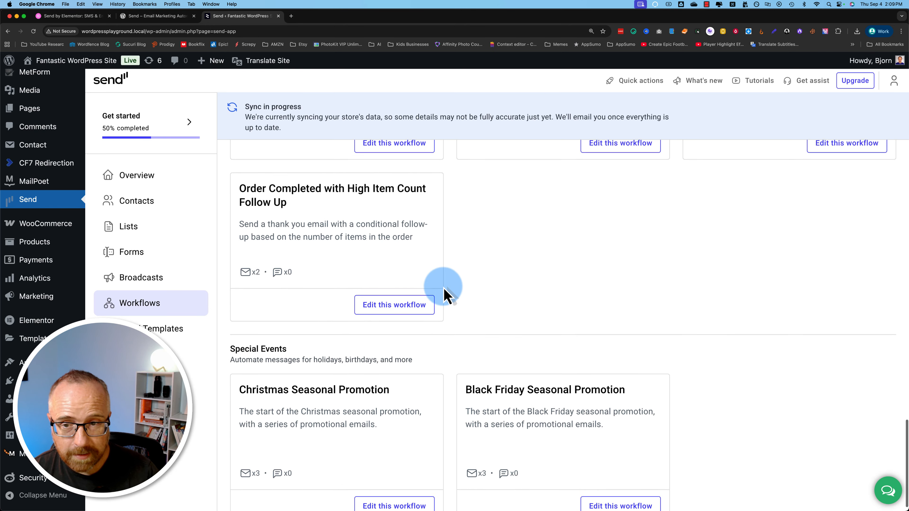
{"action": "scroll", "coordinate": [444, 292], "scroll_direction": "up", "scroll_amount": 10}
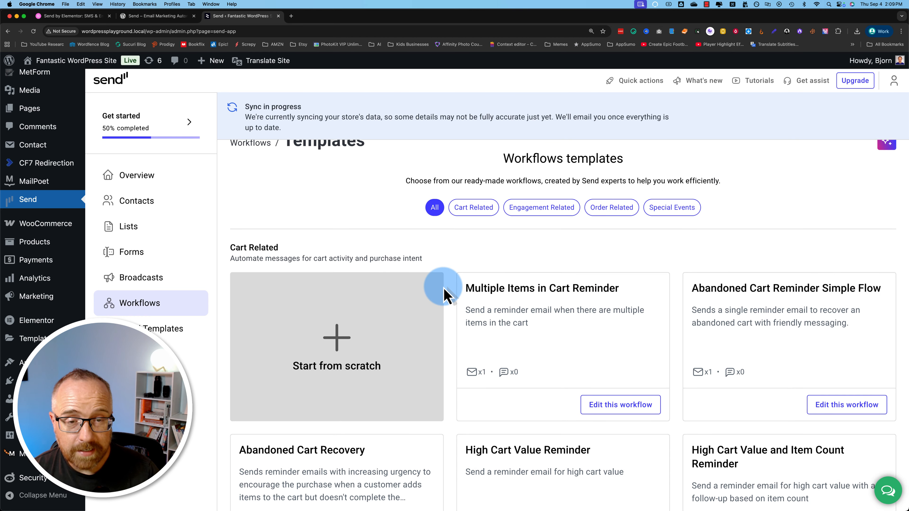
Filter the templates to Order Related, then start a blank workflow from scratch
{"action": "left_click", "coordinate": [603, 211]}
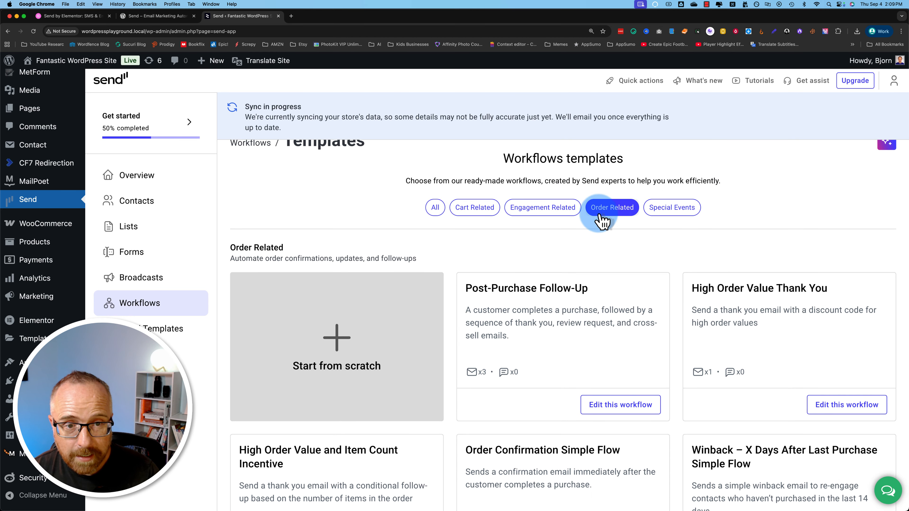
{"action": "scroll", "coordinate": [454, 258], "scroll_direction": "down", "scroll_amount": 2}
{"action": "scroll", "coordinate": [451, 256], "scroll_direction": "down", "scroll_amount": 5}
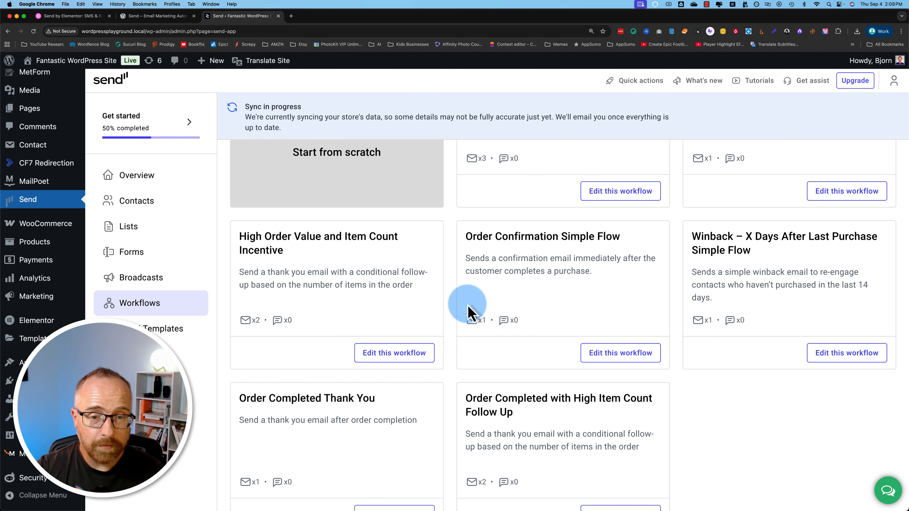
{"action": "scroll", "coordinate": [469, 315], "scroll_direction": "up", "scroll_amount": 5}
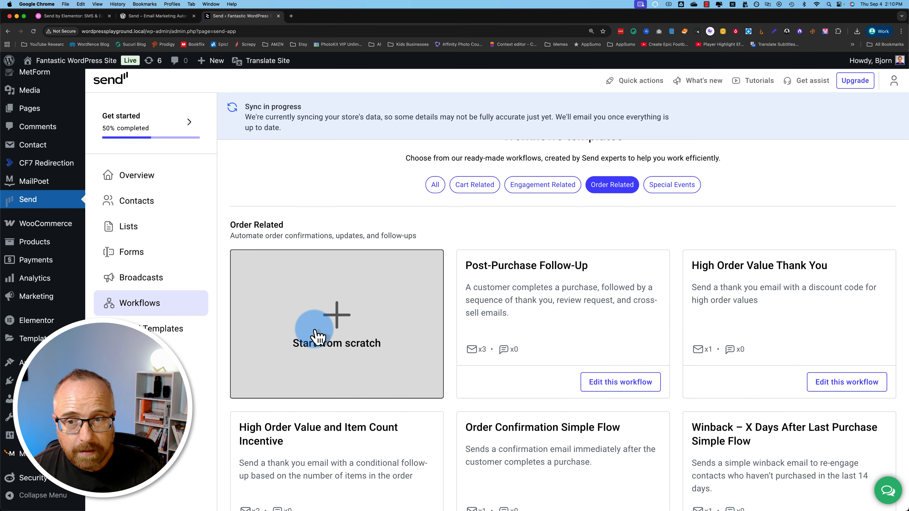
{"action": "left_click", "coordinate": [330, 321]}
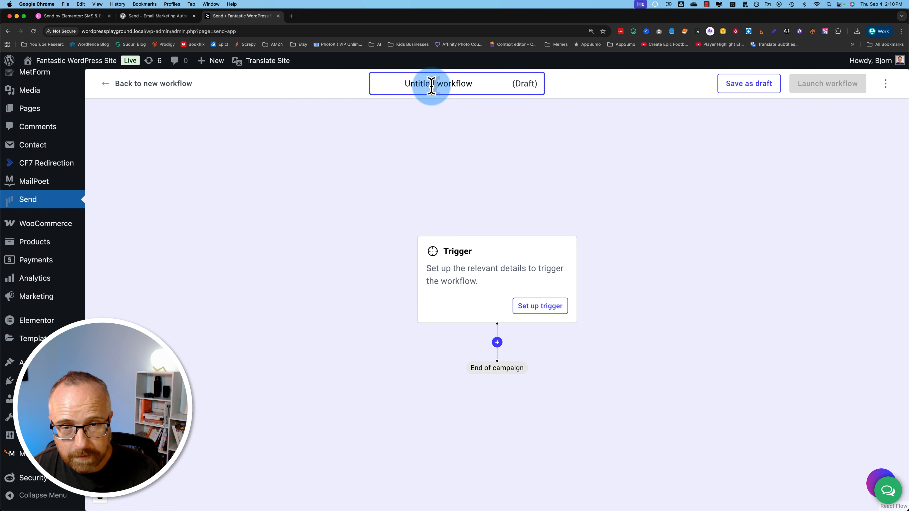
Name the workflow 'Transactional Emails' and start a number-of-items-in-order trigger
{"action": "type", "text": "tional Emails"}
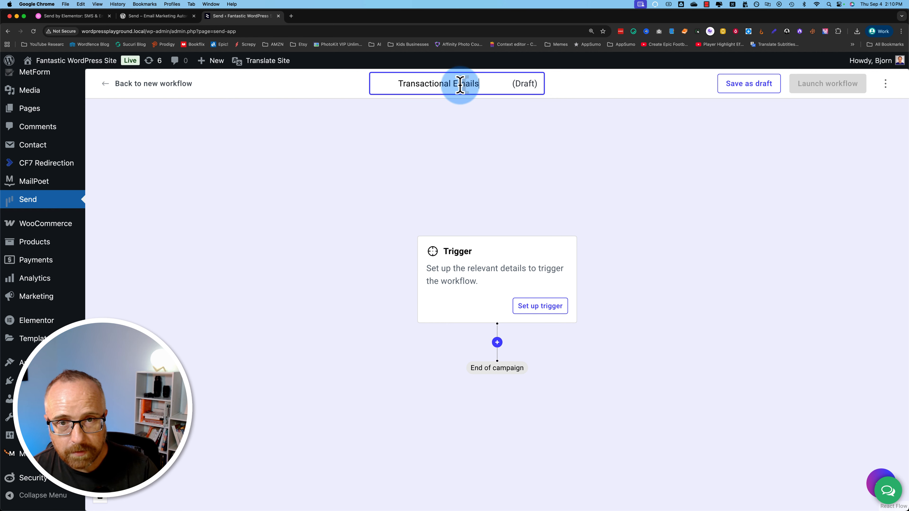
{"action": "left_click", "coordinate": [540, 307]}
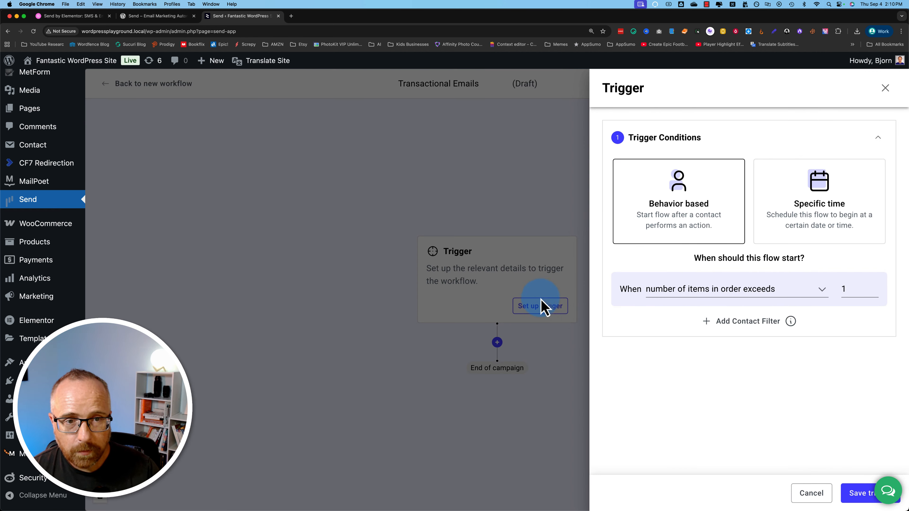
{"action": "left_click", "coordinate": [672, 293]}
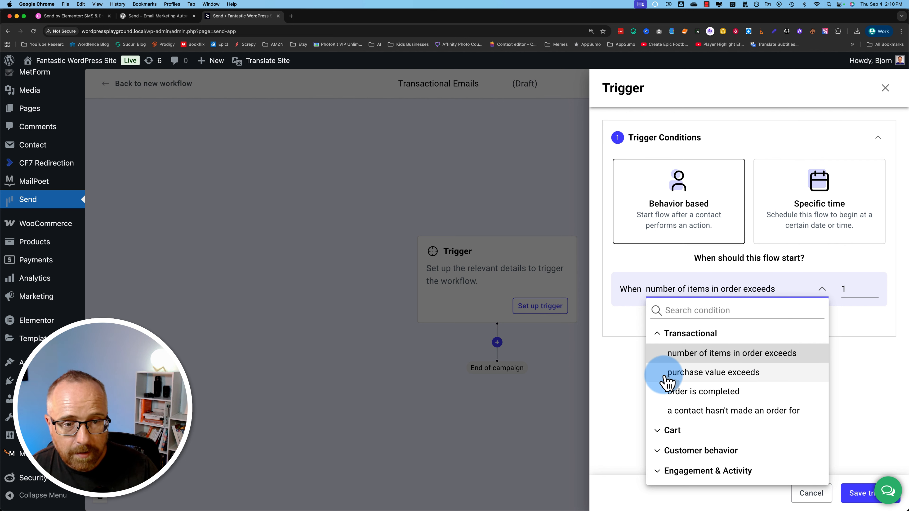
{"action": "left_click", "coordinate": [704, 358]}
{"action": "left_click", "coordinate": [848, 291]}
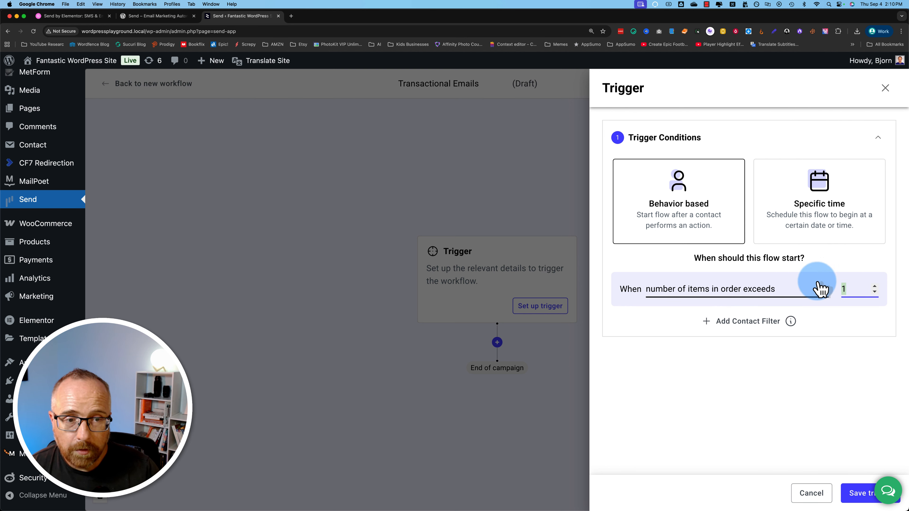
Try purchase value and order completed, then trigger on no order for 14 days
{"action": "left_click", "coordinate": [718, 295]}
{"action": "left_click", "coordinate": [678, 374]}
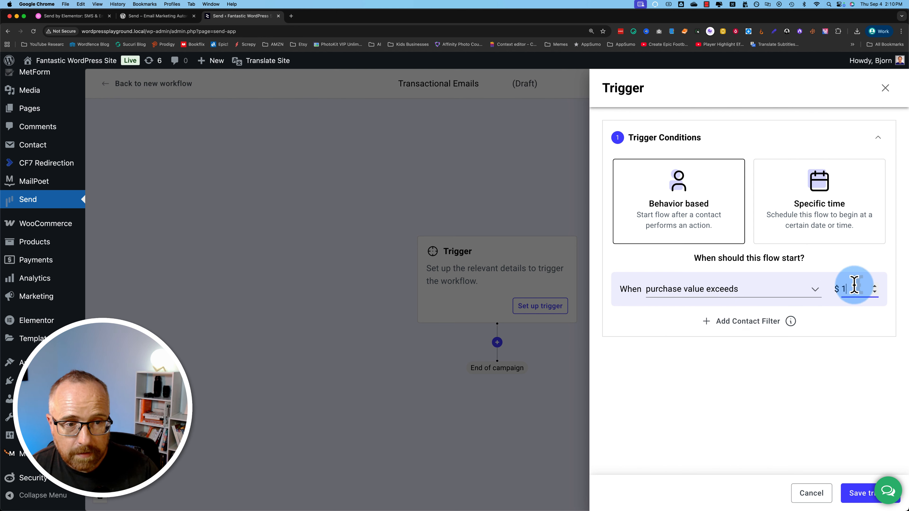
{"action": "left_click", "coordinate": [738, 290]}
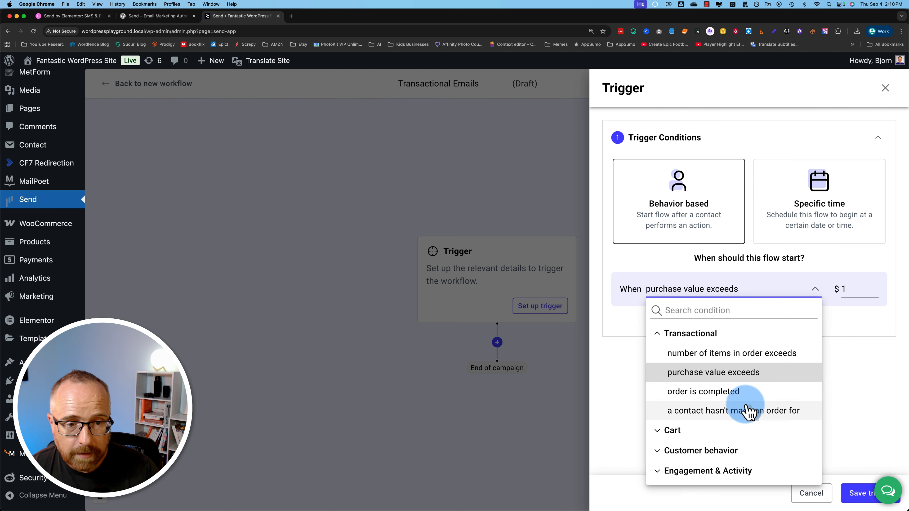
{"action": "left_click", "coordinate": [675, 393]}
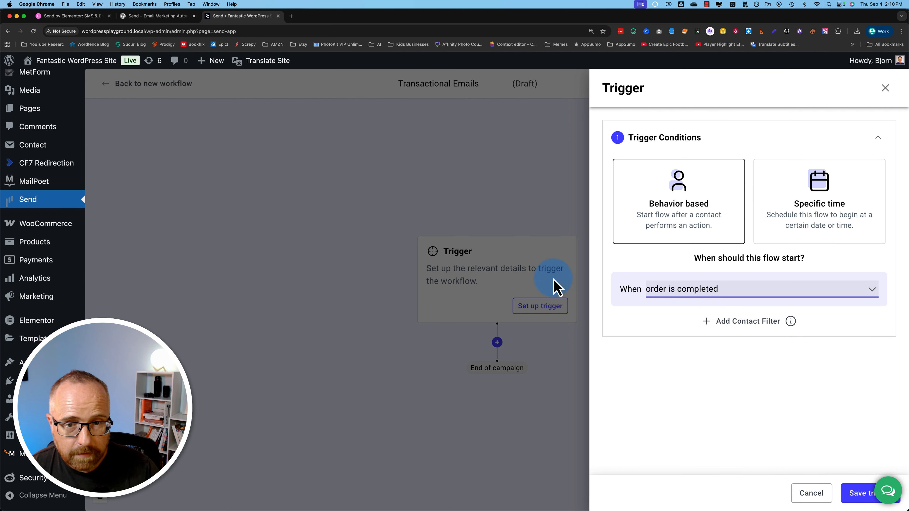
{"action": "left_click", "coordinate": [708, 290]}
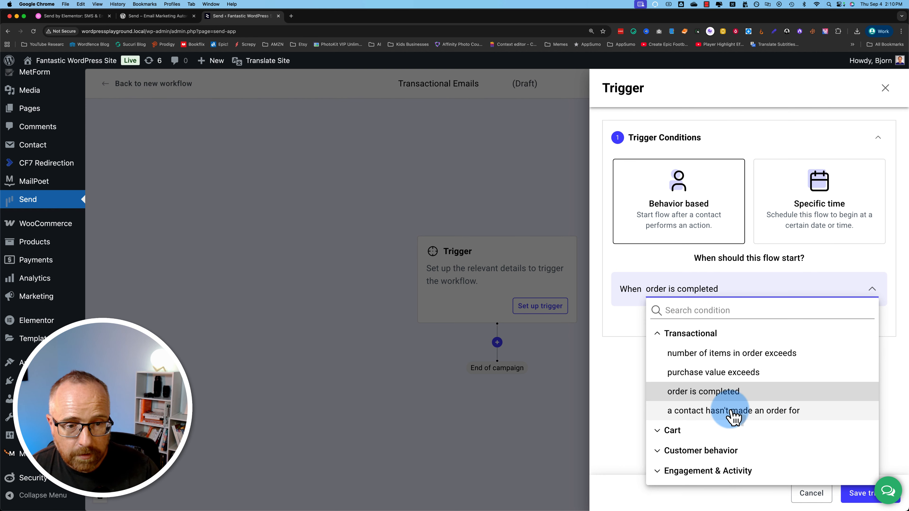
{"action": "left_click", "coordinate": [723, 411]}
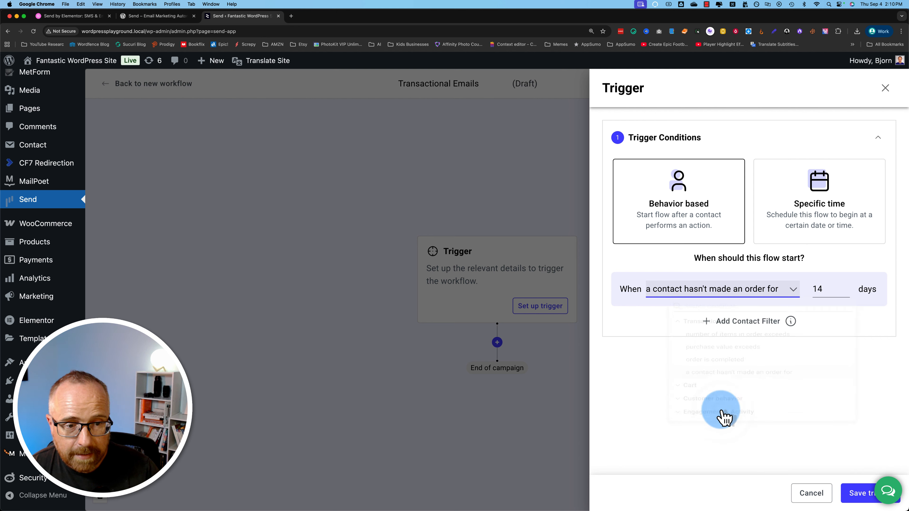
{"action": "left_click", "coordinate": [818, 289]}
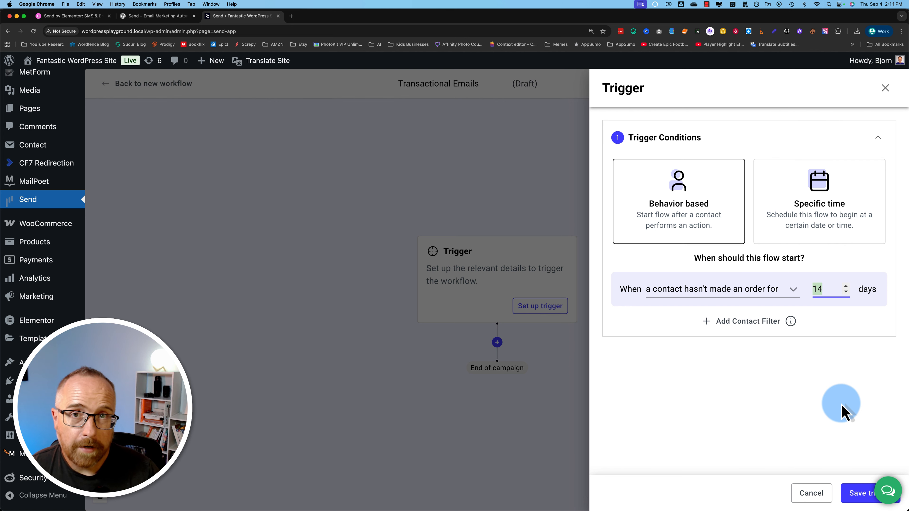
{"action": "left_click", "coordinate": [730, 294]}
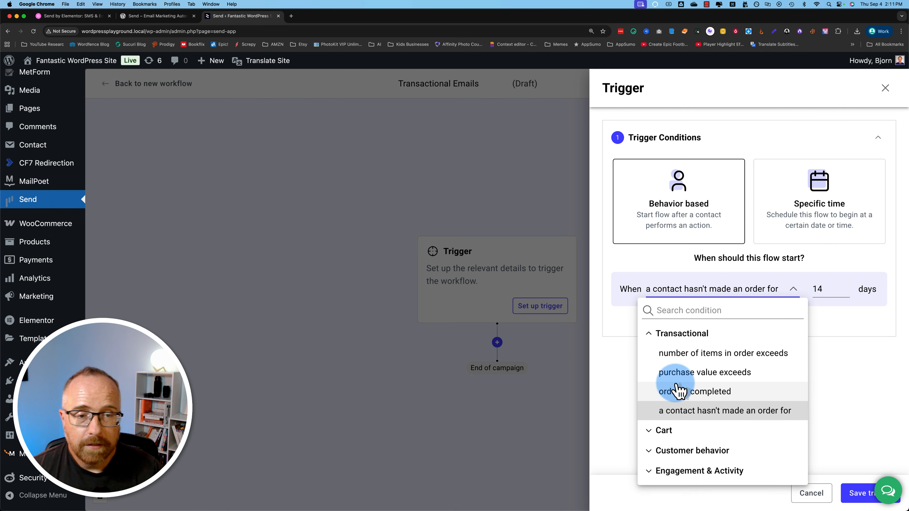
Try the Cart trigger 'cart amount exceeds', editing its $14 amount
{"action": "left_click", "coordinate": [688, 337]}
{"action": "left_click", "coordinate": [665, 354]}
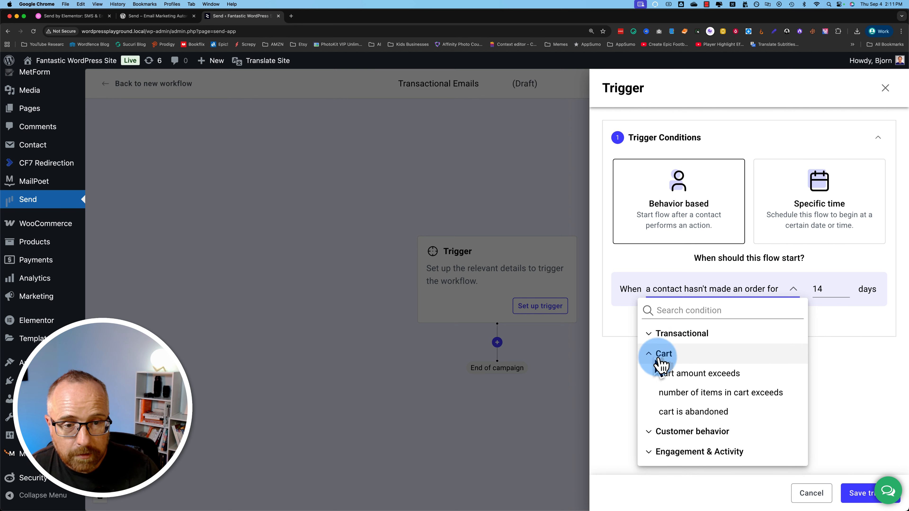
{"action": "left_click", "coordinate": [683, 373]}
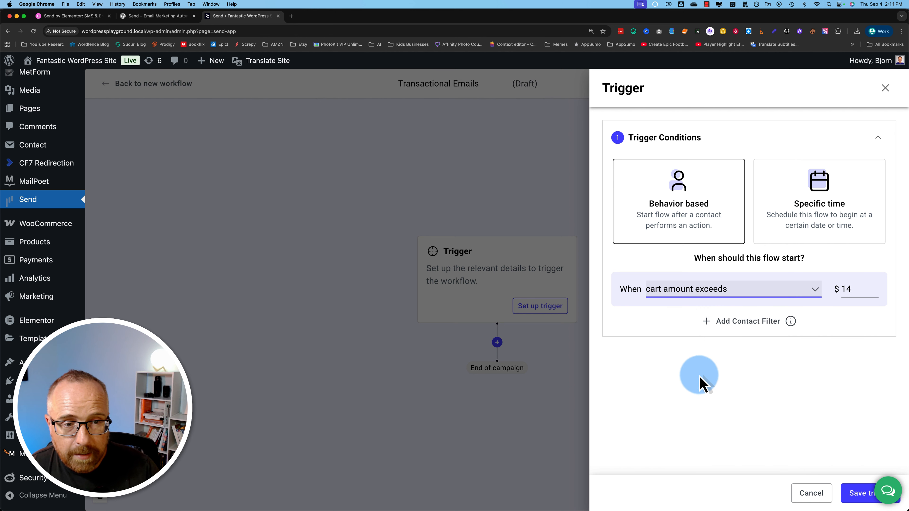
{"action": "left_click", "coordinate": [852, 289]}
{"action": "left_click", "coordinate": [853, 289]}
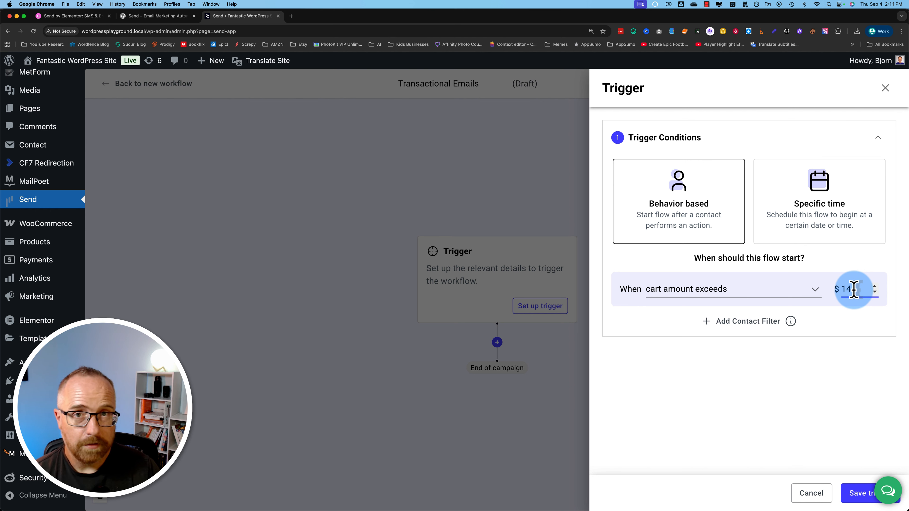
Try number of items in cart exceeds, then set the trigger to cart is abandoned
{"action": "left_click", "coordinate": [766, 292]}
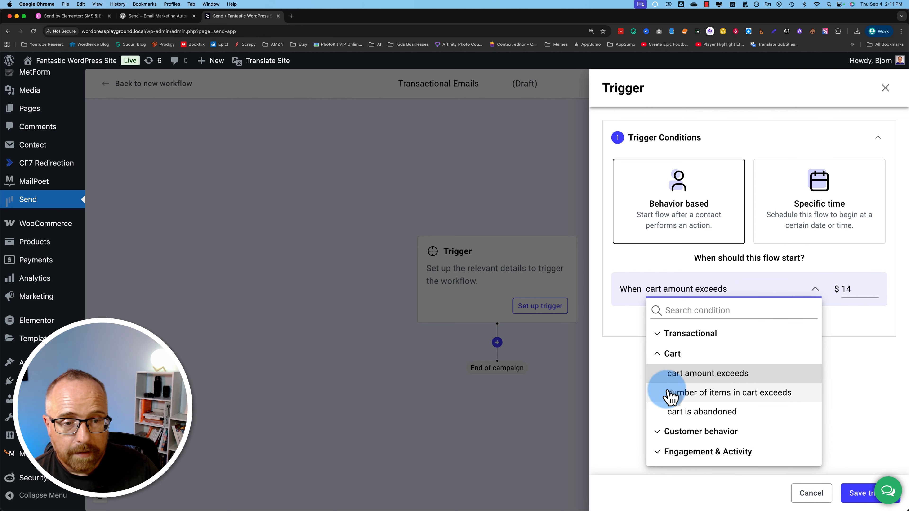
{"action": "left_click", "coordinate": [737, 393]}
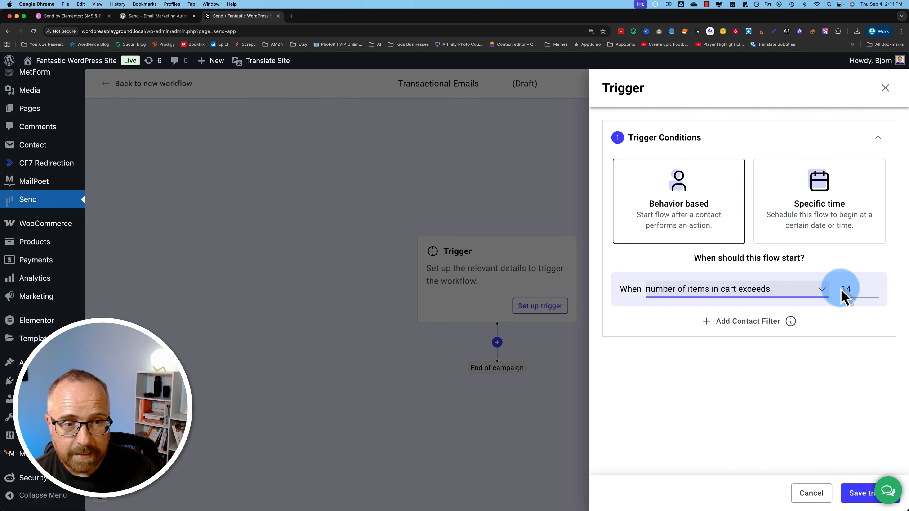
{"action": "left_click", "coordinate": [849, 289]}
{"action": "left_click", "coordinate": [758, 293]}
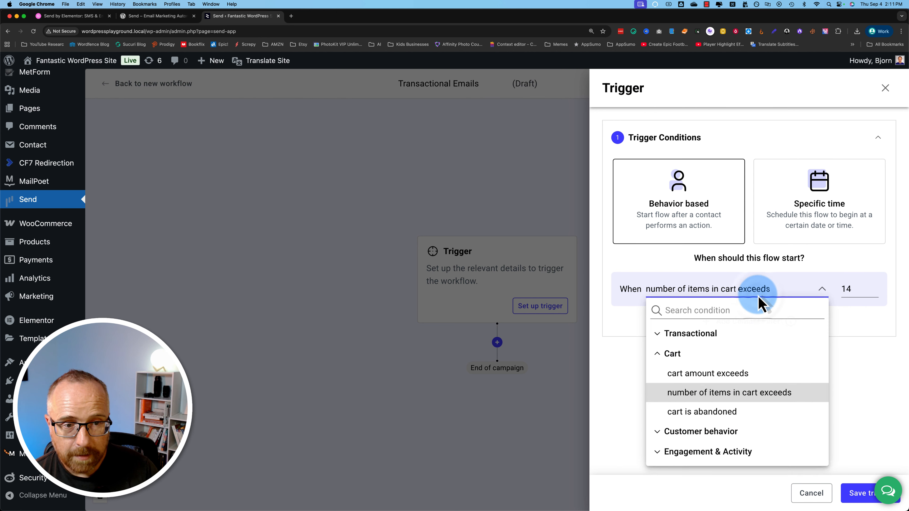
{"action": "left_click", "coordinate": [684, 412]}
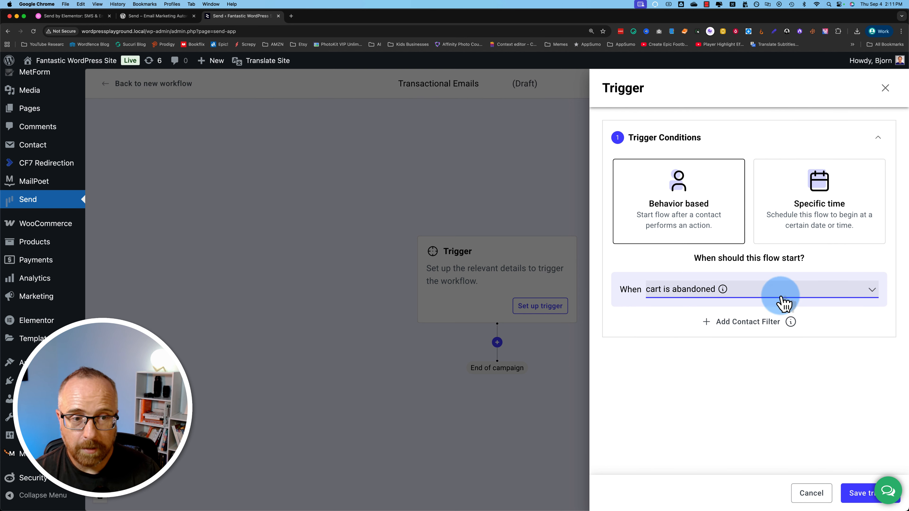
{"action": "mouse_move", "coordinate": [727, 296]}
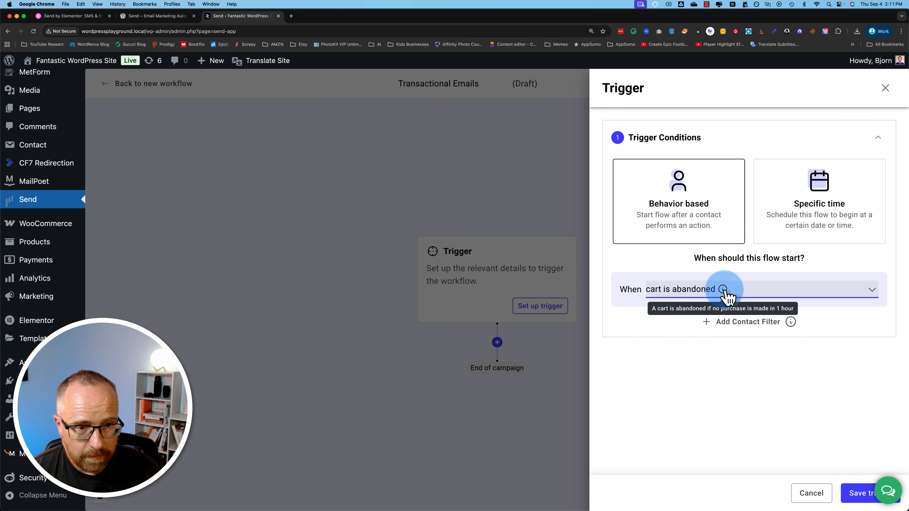
{"action": "left_click", "coordinate": [743, 290]}
{"action": "left_click", "coordinate": [662, 431]}
{"action": "left_click", "coordinate": [664, 459]}
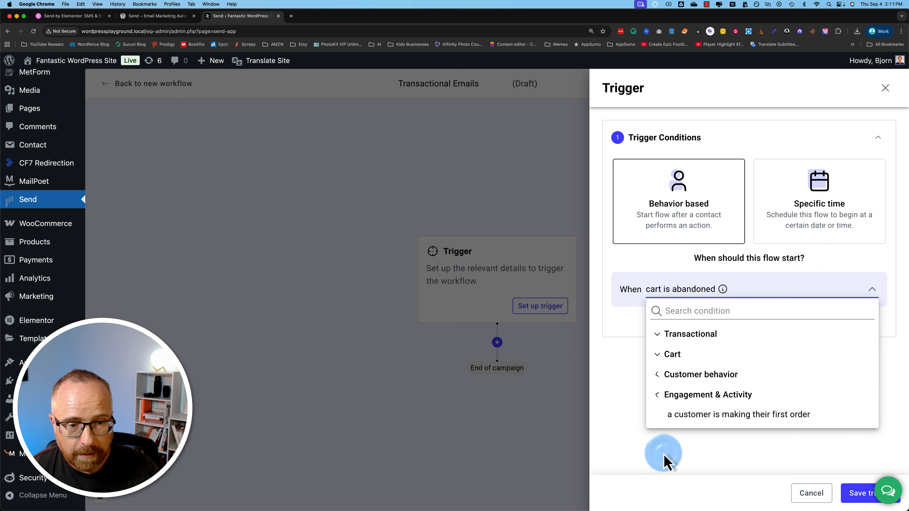
Set the trigger to purchase value exceeds $100
{"action": "left_click", "coordinate": [683, 335]}
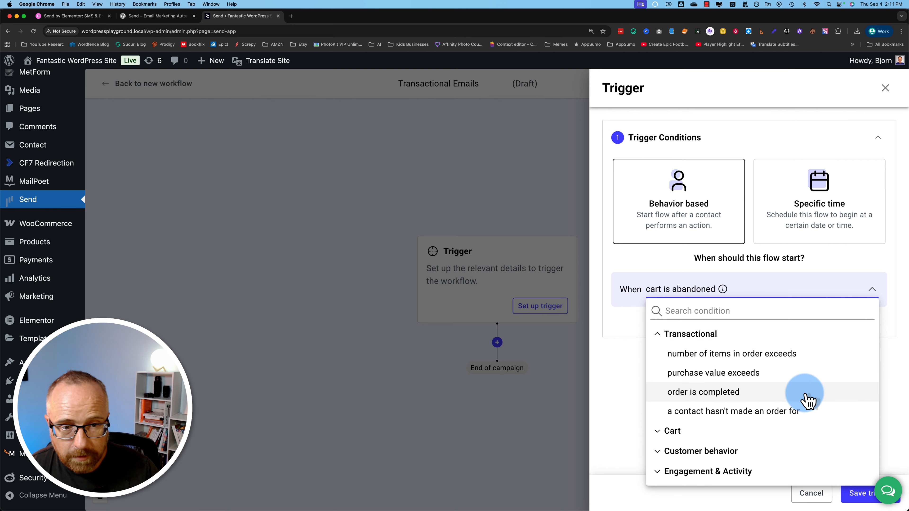
{"action": "left_click", "coordinate": [702, 374]}
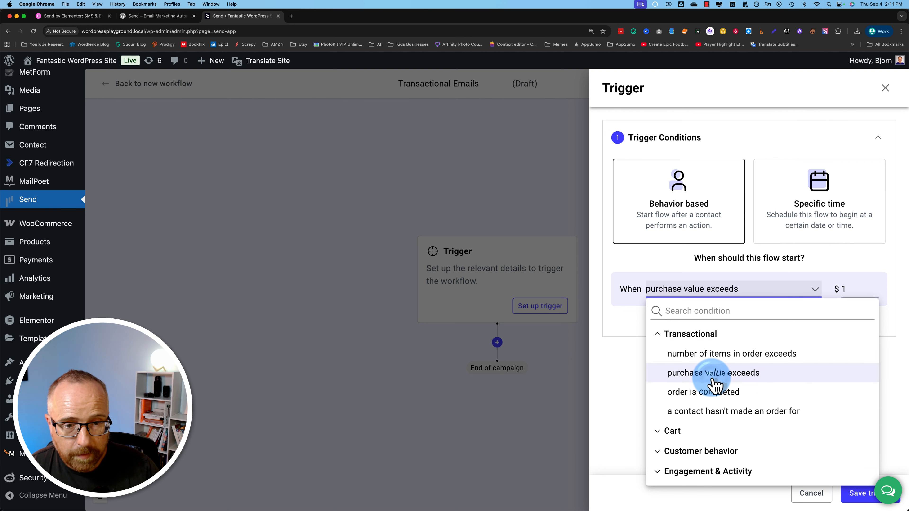
{"action": "left_click", "coordinate": [847, 290]}
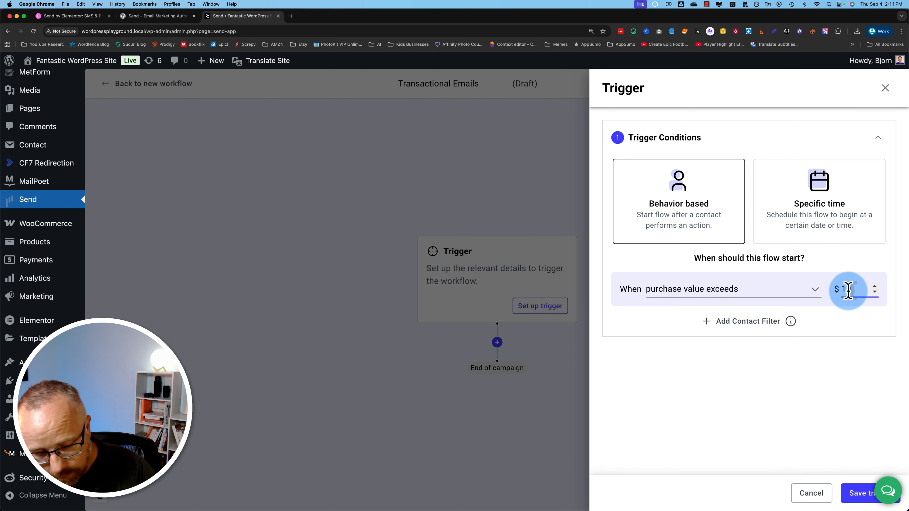
Try a contact-list filter, remove it, and save the purchase-value trigger
{"action": "left_click", "coordinate": [710, 322]}
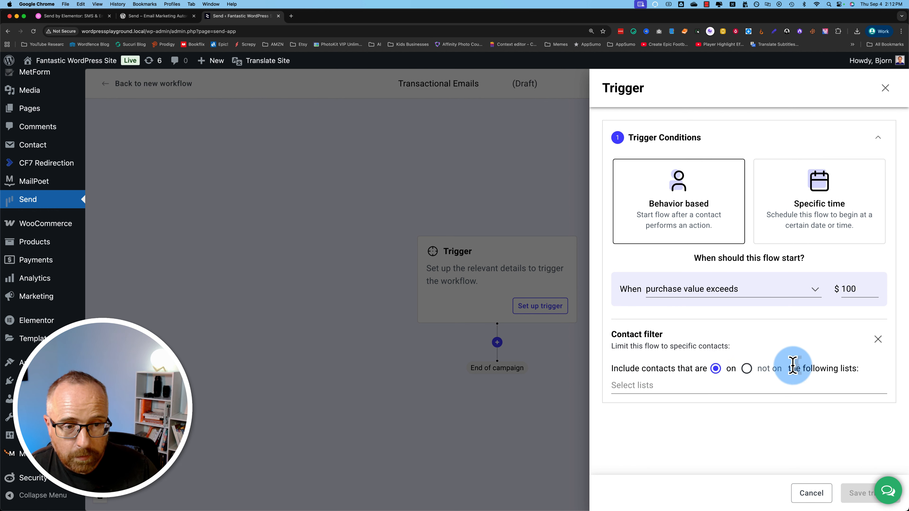
{"action": "left_click", "coordinate": [717, 370]}
{"action": "left_click", "coordinate": [659, 386]}
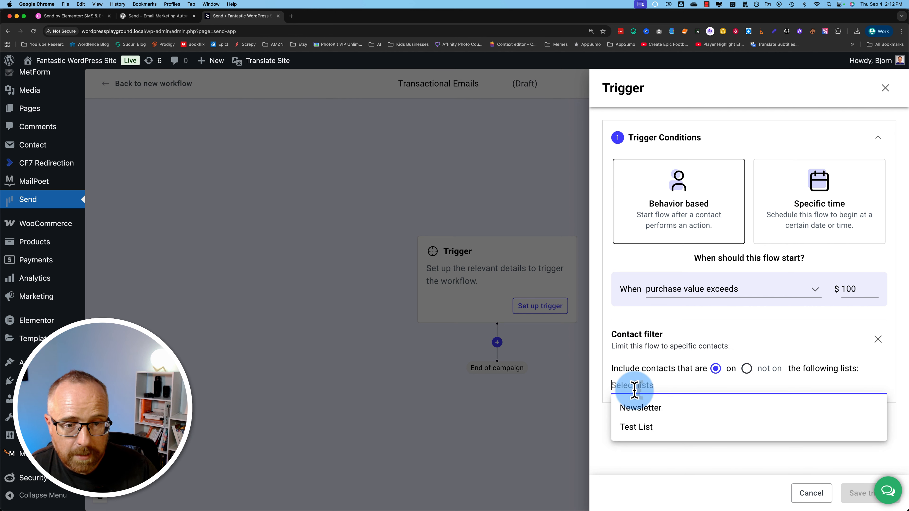
{"action": "left_click", "coordinate": [678, 452]}
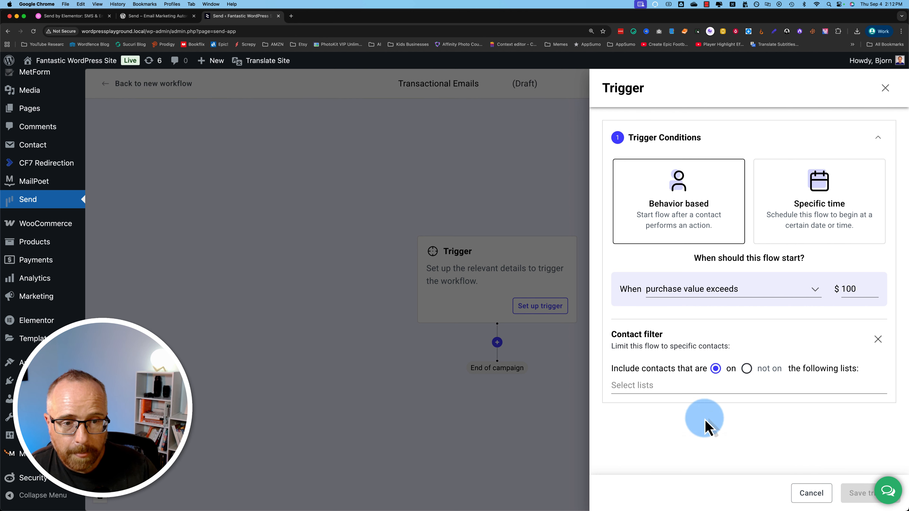
{"action": "left_click", "coordinate": [878, 340]}
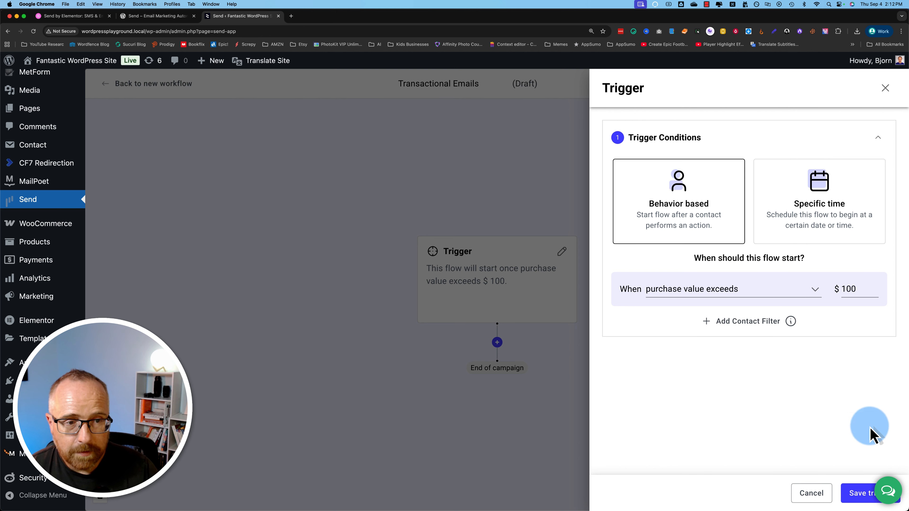
{"action": "left_click", "coordinate": [857, 496]}
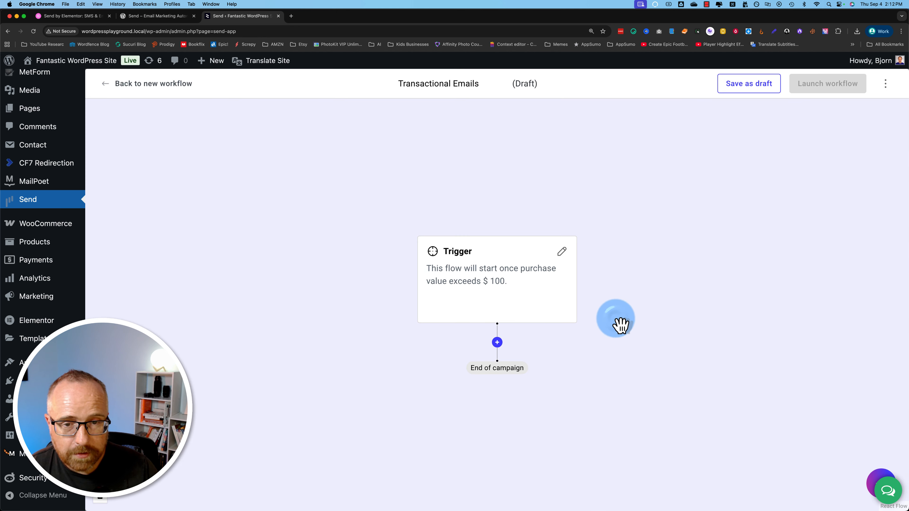
Add an Email step and a condition split after the trigger
{"action": "left_click_drag", "start_coordinate": [579, 362], "coordinate": [598, 291]}
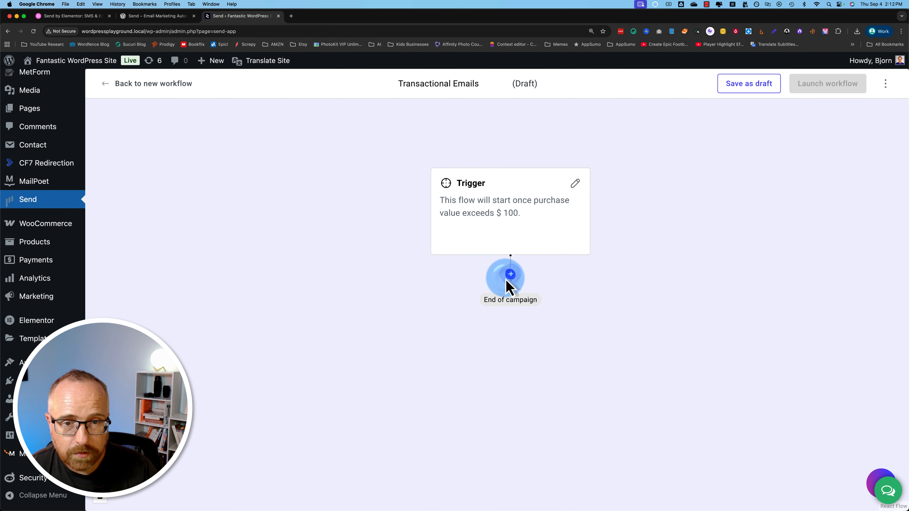
{"action": "left_click", "coordinate": [510, 275]}
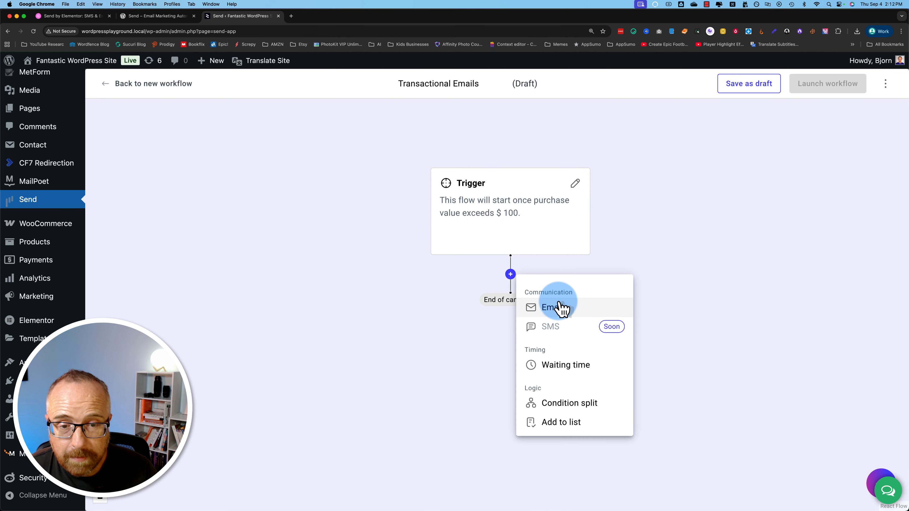
{"action": "left_click", "coordinate": [558, 308]}
{"action": "left_click", "coordinate": [511, 275]}
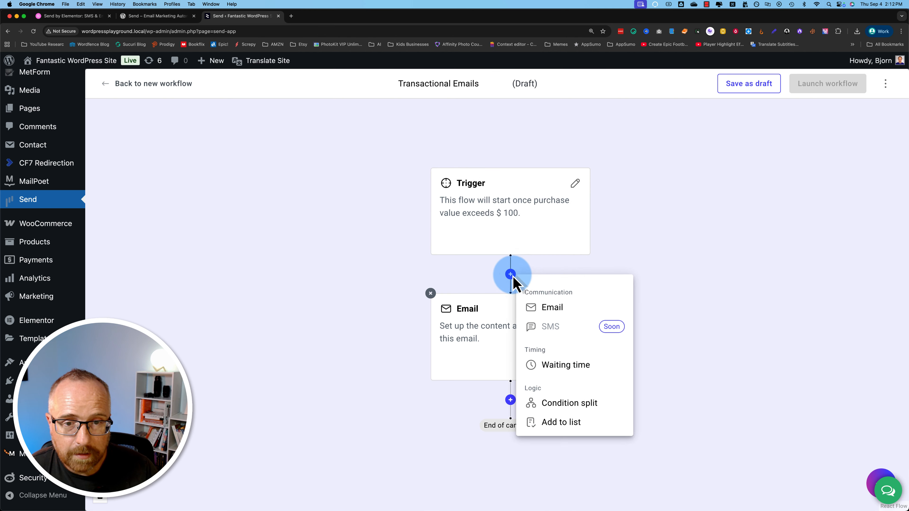
{"action": "left_click", "coordinate": [578, 403]}
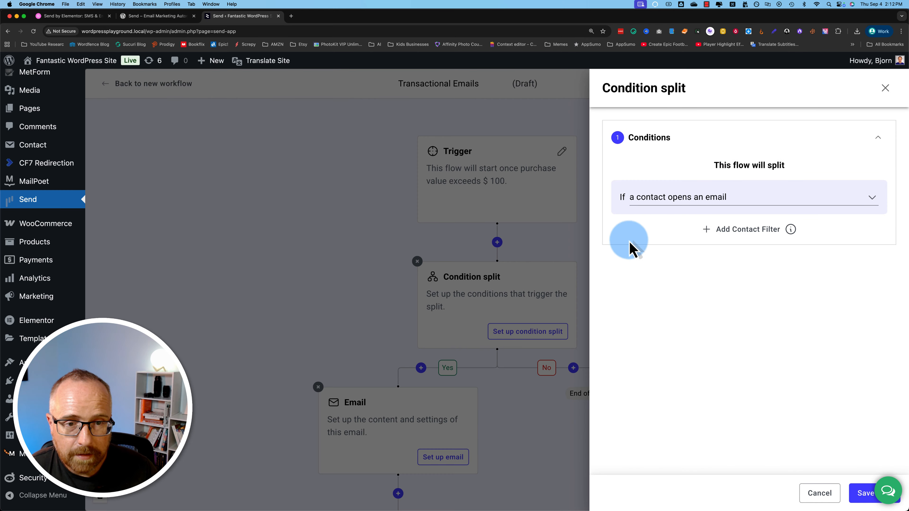
Try a purchase value exceeds split condition, then cancel its settings
{"action": "left_click", "coordinate": [670, 206]}
{"action": "left_click", "coordinate": [678, 249]}
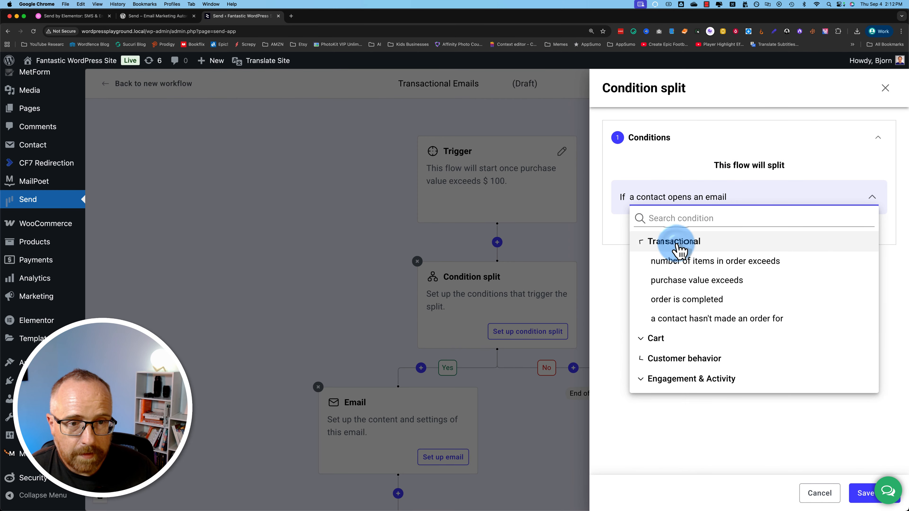
{"action": "left_click", "coordinate": [740, 283]}
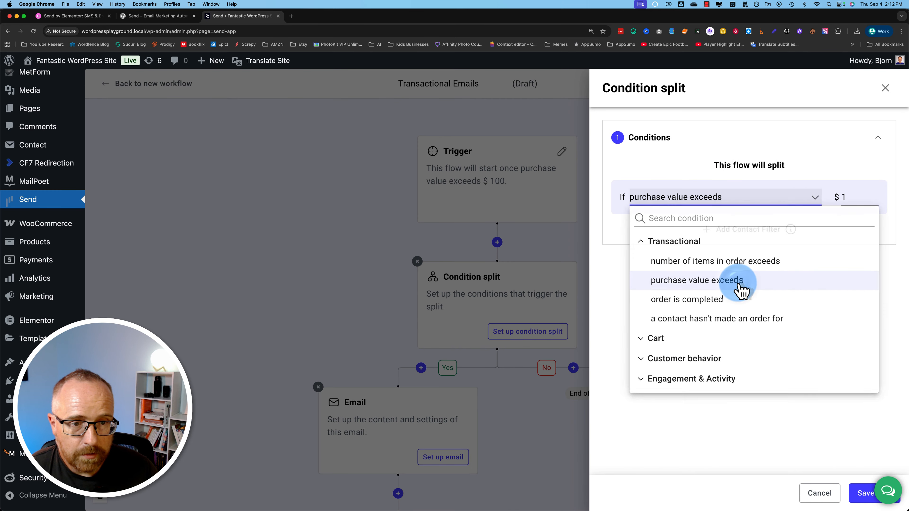
{"action": "left_click", "coordinate": [855, 197]}
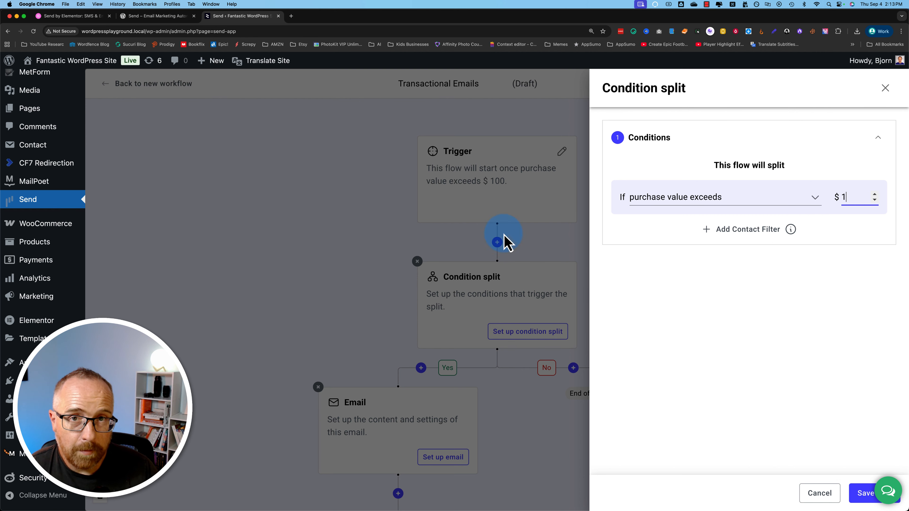
{"action": "left_click", "coordinate": [817, 498]}
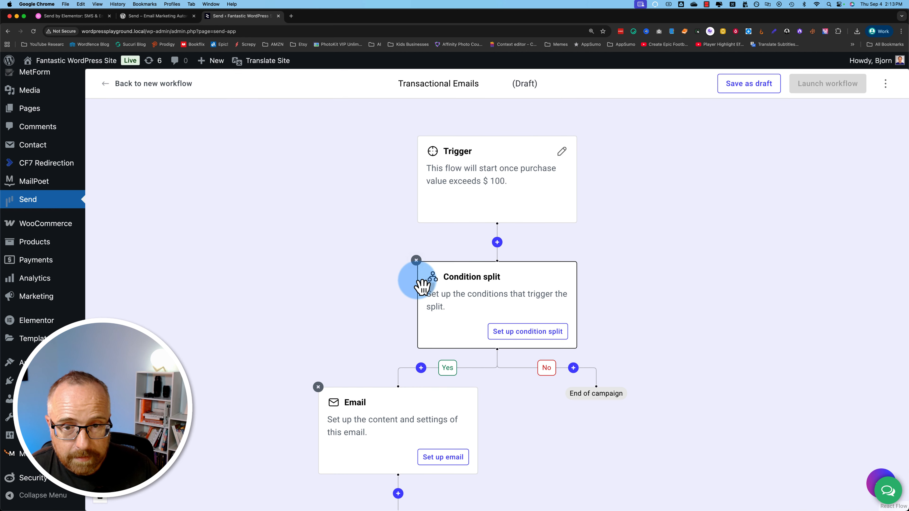
Delete the condition split and confirm the removal
{"action": "left_click", "coordinate": [416, 260]}
{"action": "left_click", "coordinate": [623, 326]}
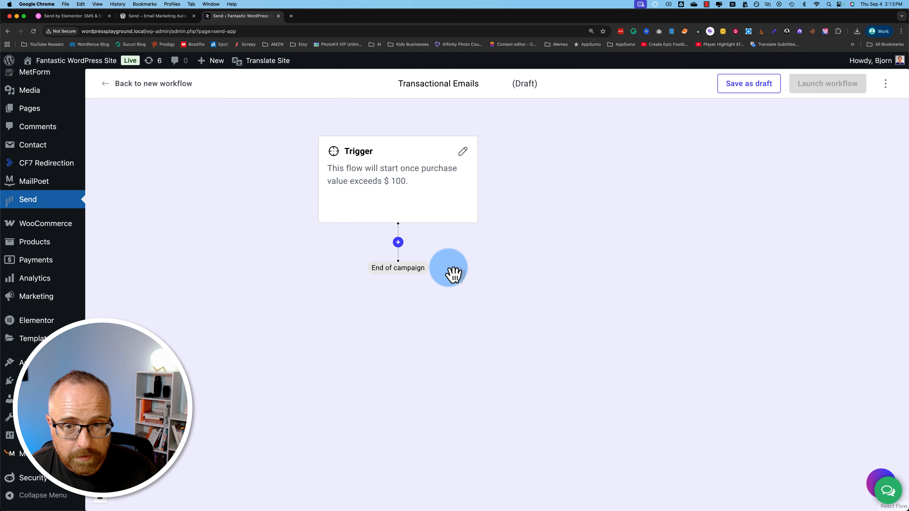
{"action": "left_click", "coordinate": [398, 242]}
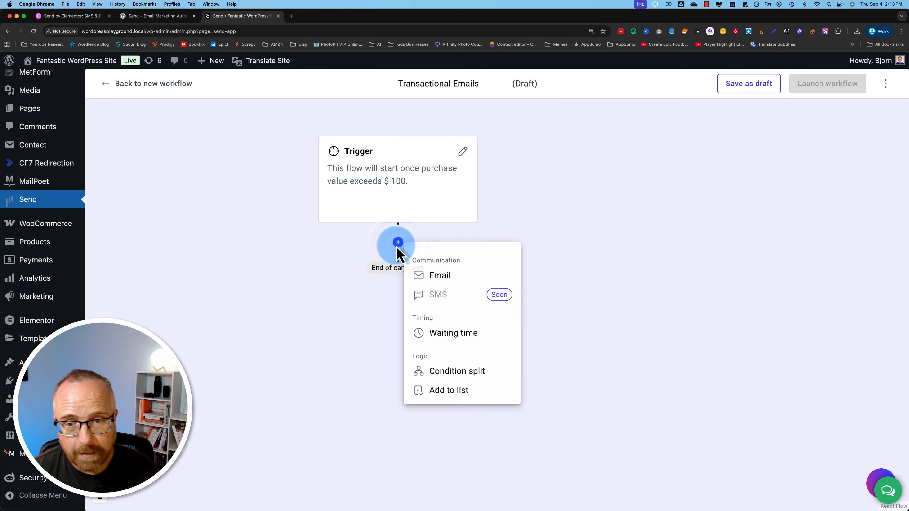
Add an Email step with subject 'Thank you for your purchase!' and start its preview text
{"action": "left_click", "coordinate": [466, 276]}
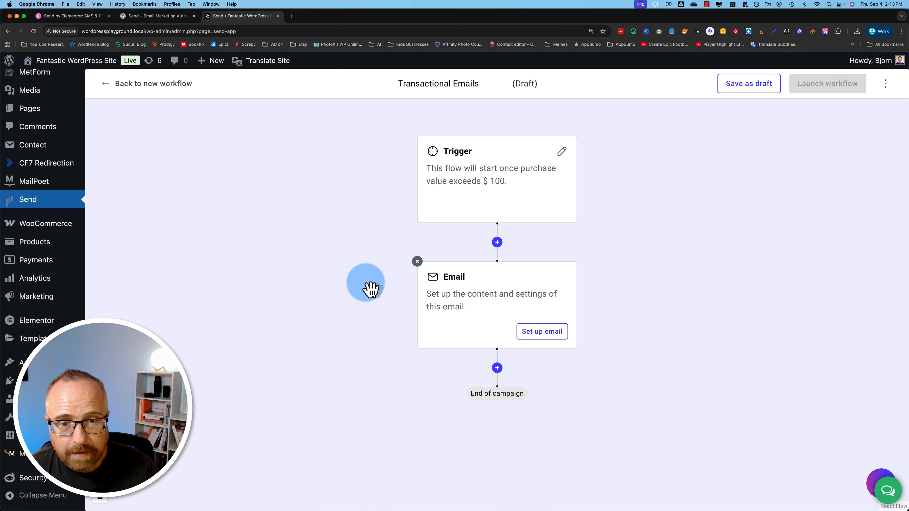
{"action": "left_click", "coordinate": [577, 323]}
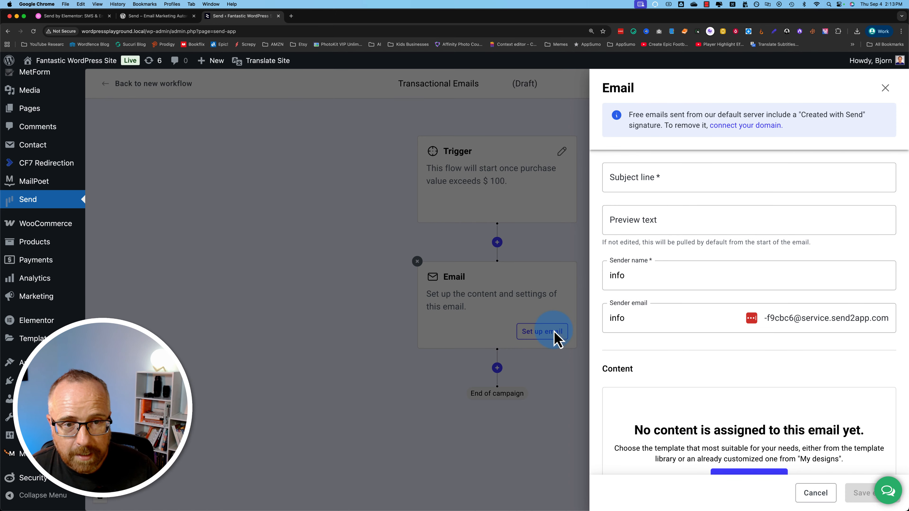
{"action": "left_click", "coordinate": [620, 181]}
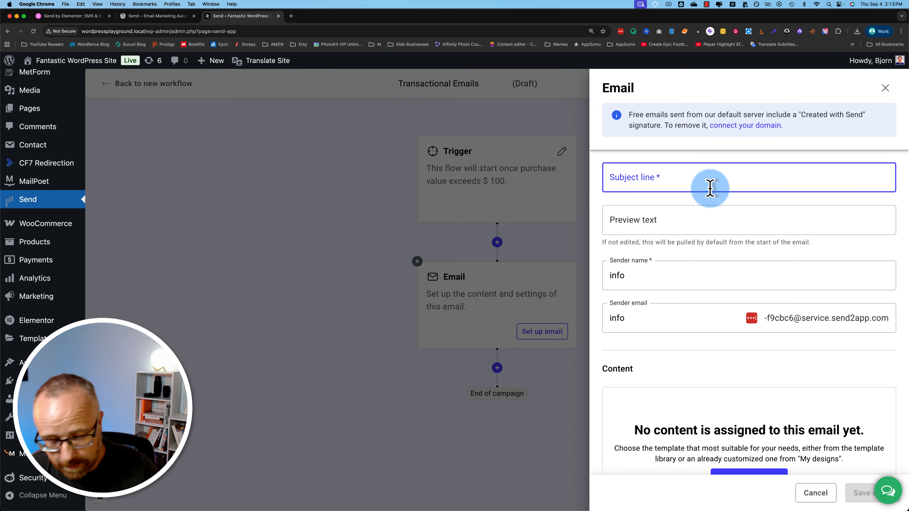
{"action": "type", "text": "Thank you for your purchase!"}
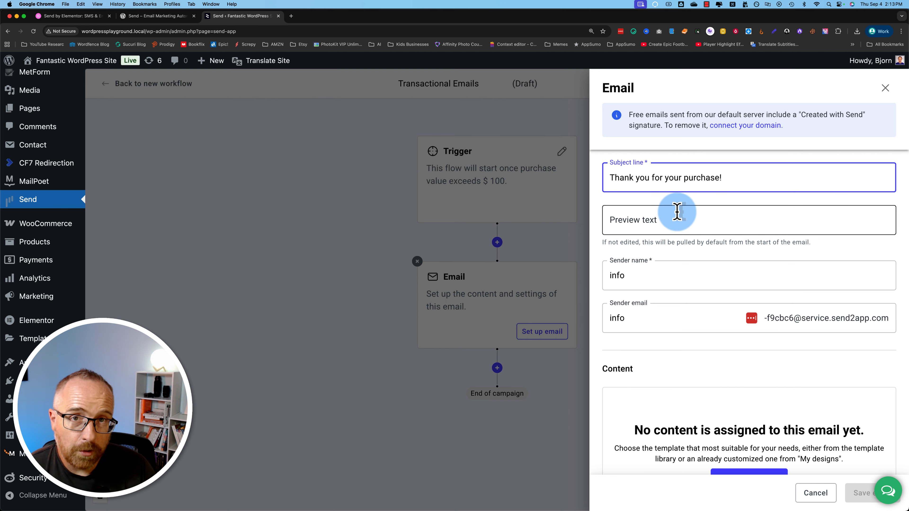
{"action": "left_click", "coordinate": [675, 217]}
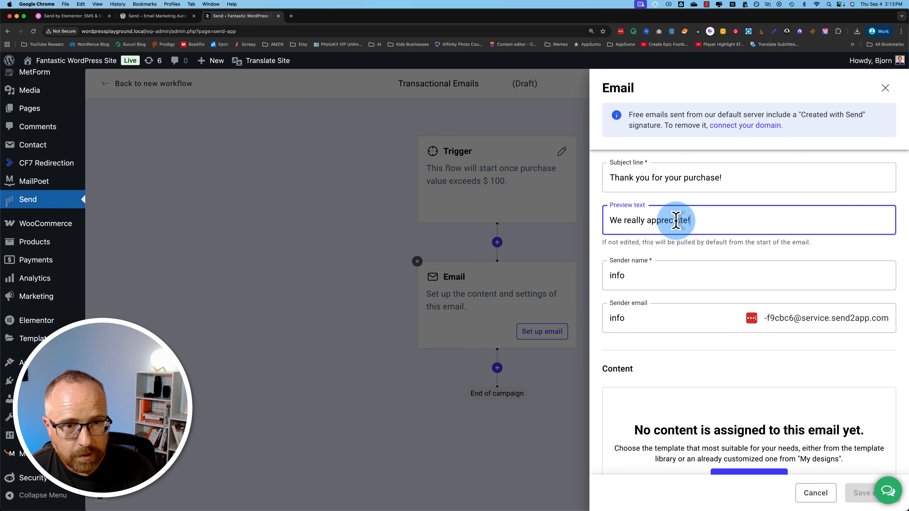
{"action": "scroll", "coordinate": [665, 322], "scroll_direction": "down", "scroll_amount": 4}
Browse the email template gallery down to the Labor Day Offer for Pet Shop design
{"action": "left_click", "coordinate": [752, 345]}
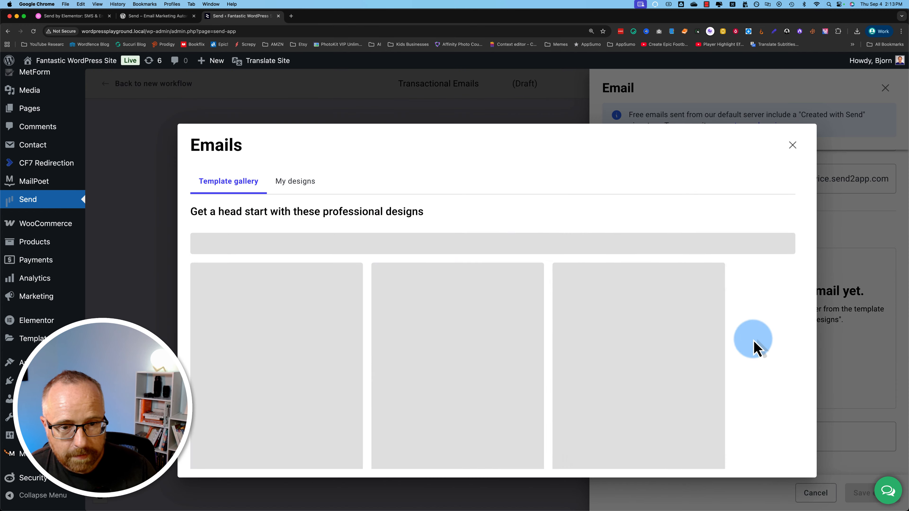
{"action": "scroll", "coordinate": [450, 308], "scroll_direction": "down", "scroll_amount": 5}
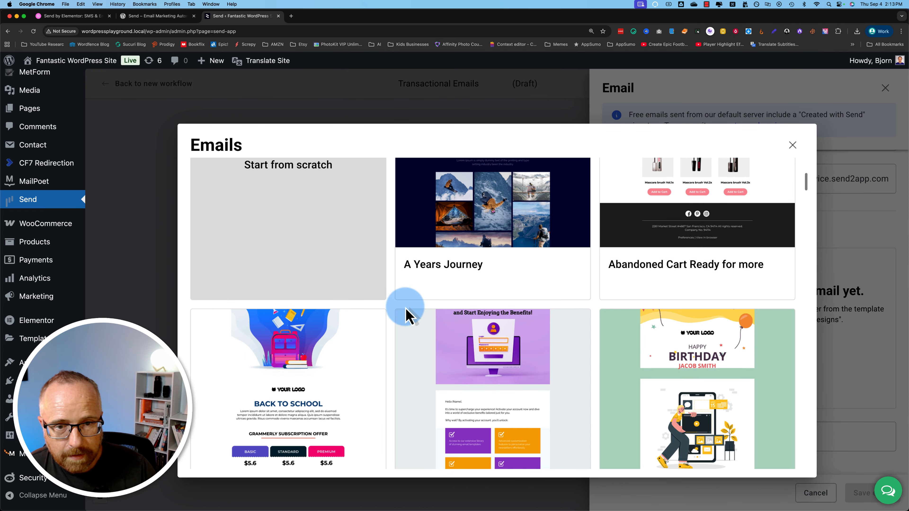
{"action": "scroll", "coordinate": [388, 317], "scroll_direction": "down", "scroll_amount": 4}
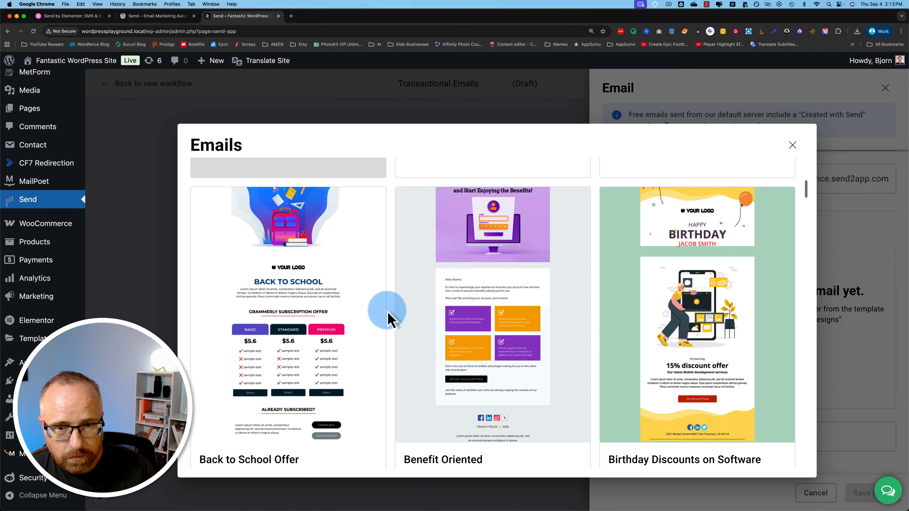
{"action": "scroll", "coordinate": [388, 316], "scroll_direction": "down", "scroll_amount": 6}
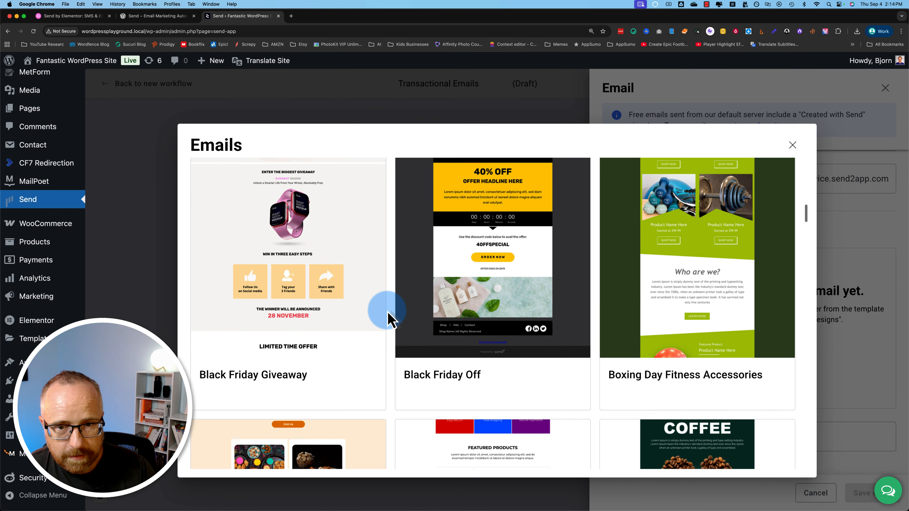
{"action": "scroll", "coordinate": [388, 317], "scroll_direction": "down", "scroll_amount": 5}
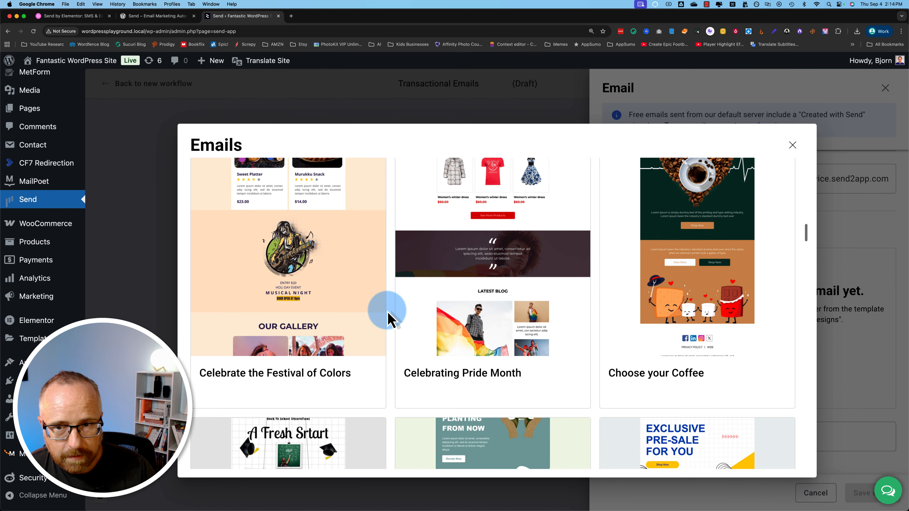
{"action": "scroll", "coordinate": [389, 317], "scroll_direction": "down", "scroll_amount": 5}
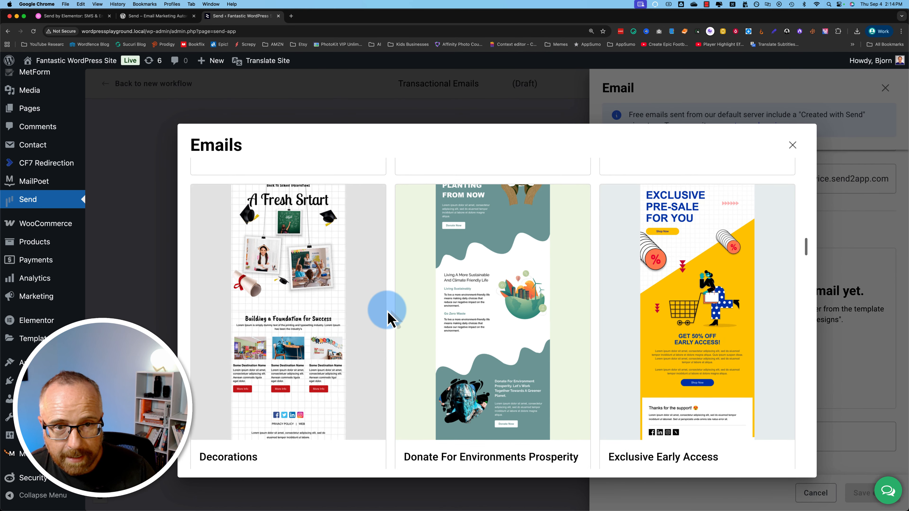
{"action": "scroll", "coordinate": [388, 317], "scroll_direction": "up", "scroll_amount": 1}
{"action": "scroll", "coordinate": [388, 317], "scroll_direction": "down", "scroll_amount": 5}
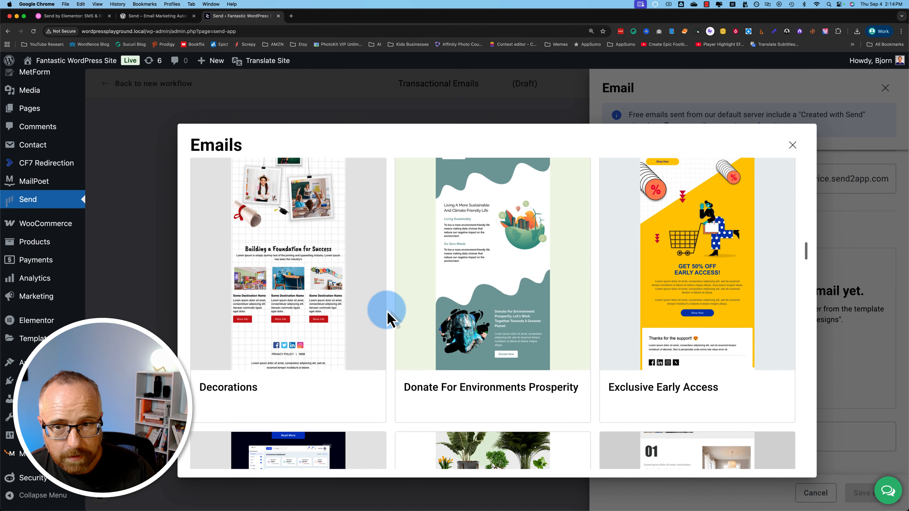
{"action": "scroll", "coordinate": [389, 317], "scroll_direction": "down", "scroll_amount": 3}
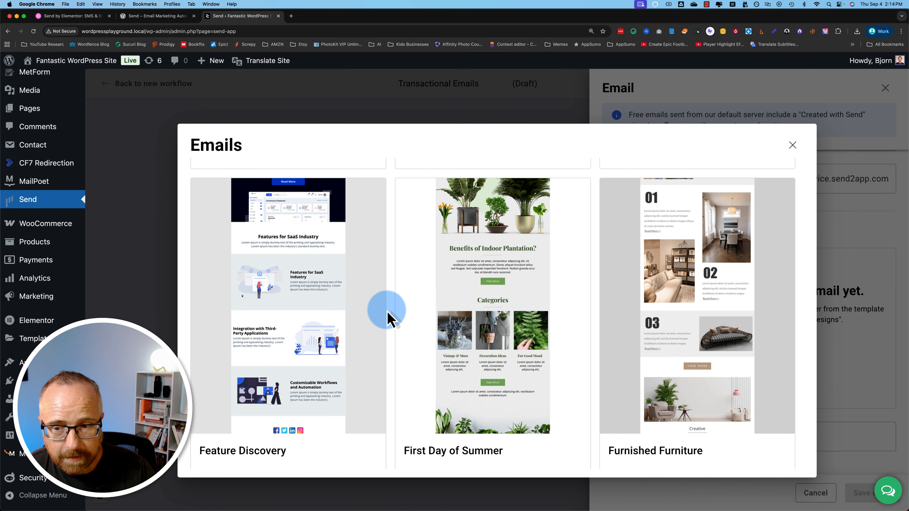
{"action": "scroll", "coordinate": [388, 317], "scroll_direction": "down", "scroll_amount": 5}
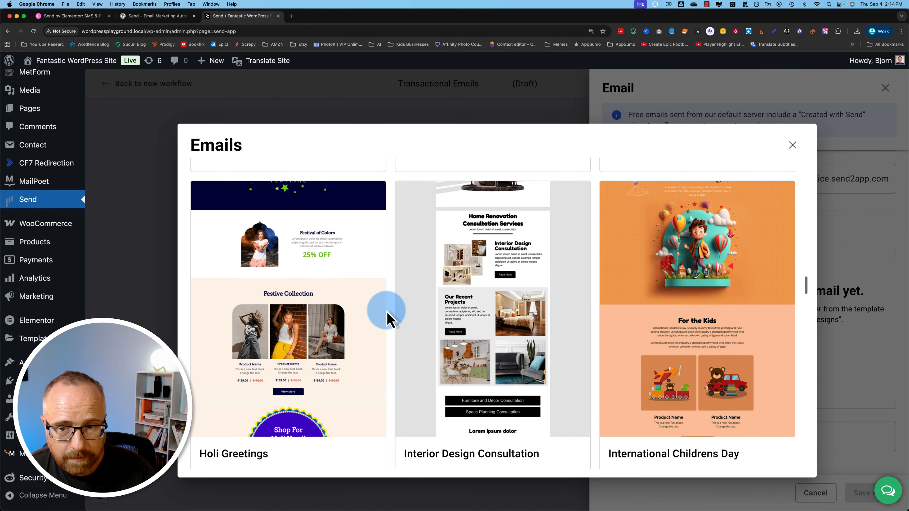
{"action": "scroll", "coordinate": [388, 317], "scroll_direction": "up", "scroll_amount": 1}
{"action": "scroll", "coordinate": [388, 317], "scroll_direction": "down", "scroll_amount": 1}
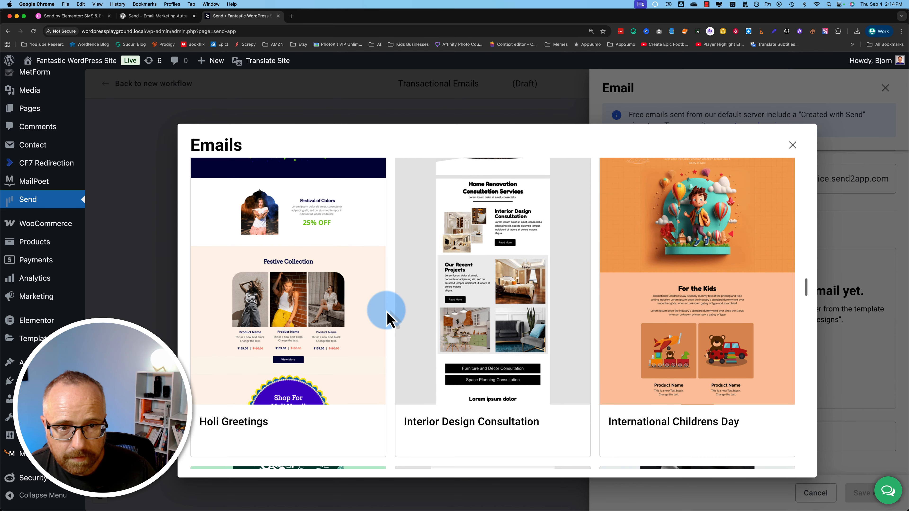
{"action": "scroll", "coordinate": [388, 317], "scroll_direction": "down", "scroll_amount": 2}
{"action": "scroll", "coordinate": [388, 317], "scroll_direction": "down", "scroll_amount": 6}
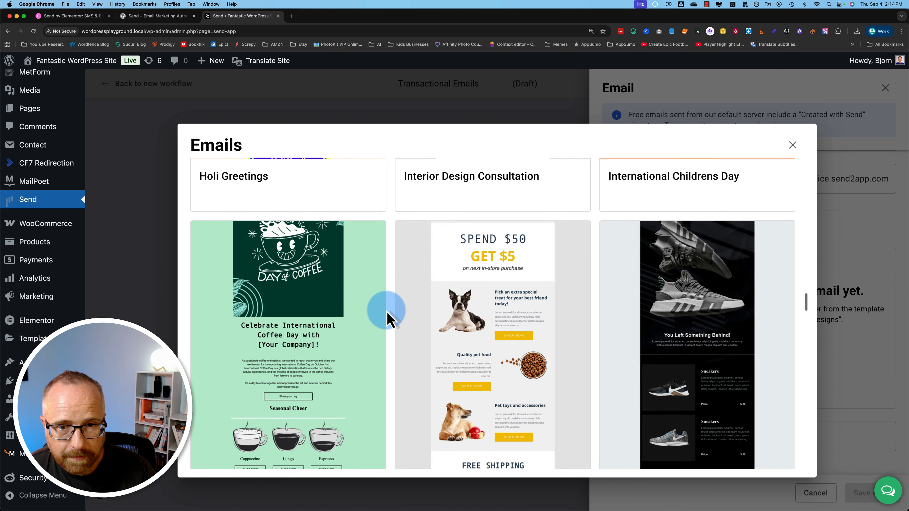
{"action": "scroll", "coordinate": [386, 311], "scroll_direction": "down", "scroll_amount": 1}
{"action": "scroll", "coordinate": [387, 312], "scroll_direction": "up", "scroll_amount": 1}
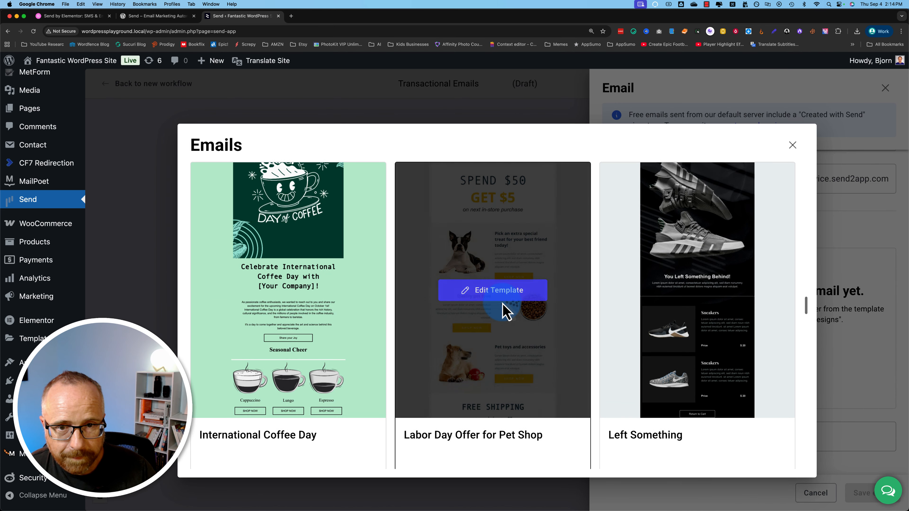
Open the Labor Day Offer for Pet Shop template and add '!' to its heading
{"action": "left_click", "coordinate": [488, 302]}
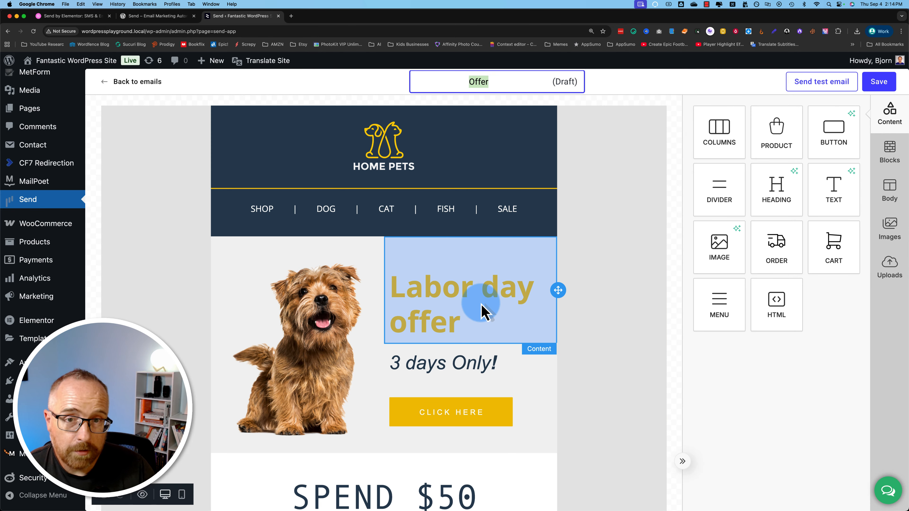
{"action": "left_click", "coordinate": [480, 294]}
{"action": "left_click", "coordinate": [488, 286]}
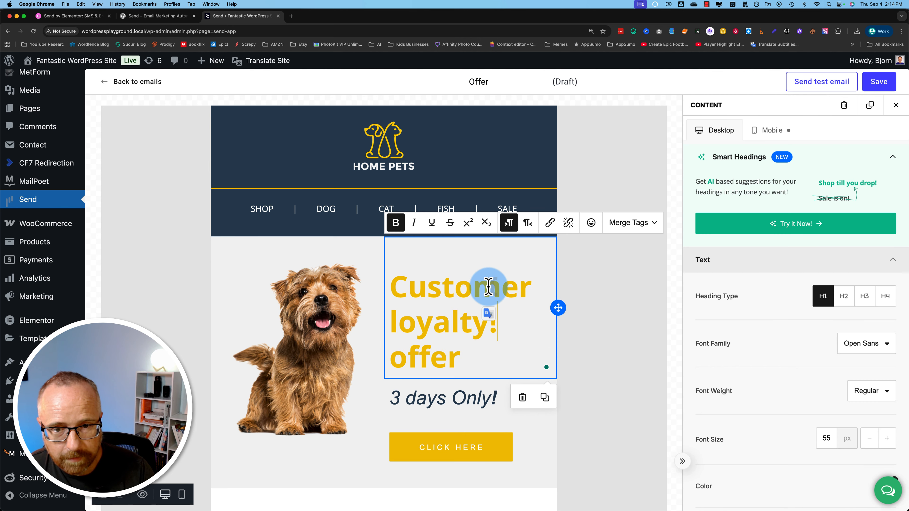
{"action": "type", "text": "!"}
Edit the '3 days only!' tagline text
{"action": "left_click", "coordinate": [195, 323]}
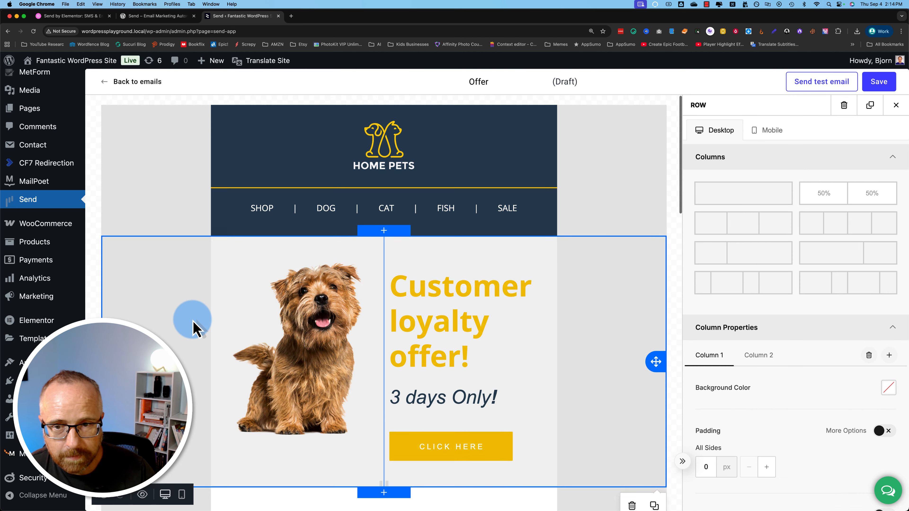
{"action": "scroll", "coordinate": [193, 328], "scroll_direction": "down", "scroll_amount": 2}
{"action": "scroll", "coordinate": [193, 328], "scroll_direction": "down", "scroll_amount": 2}
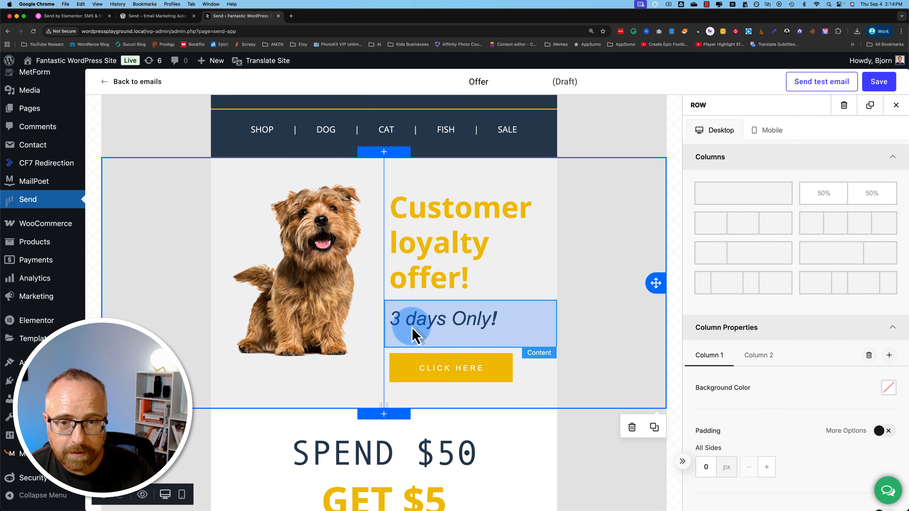
{"action": "left_click", "coordinate": [472, 325]}
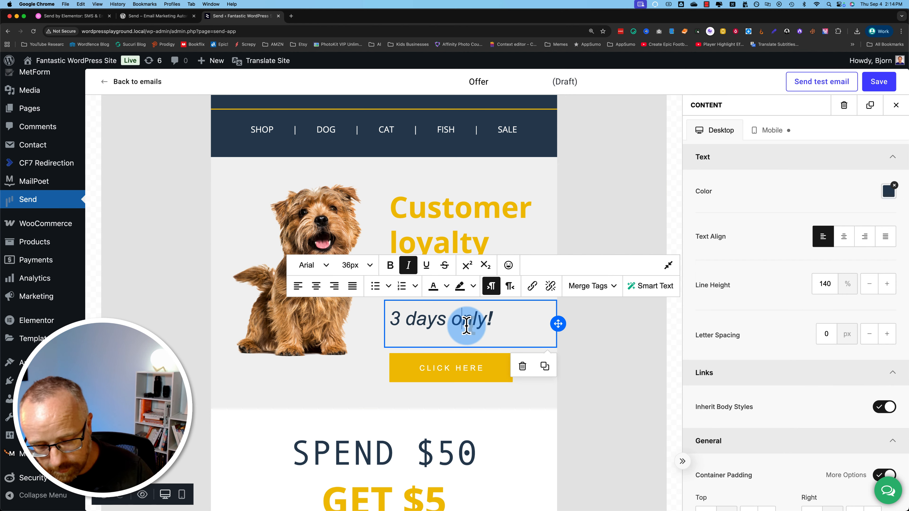
{"action": "left_click", "coordinate": [589, 391]}
Change the offer from 'GET $5' to 'GET $25'
{"action": "scroll", "coordinate": [588, 394], "scroll_direction": "down", "scroll_amount": 2}
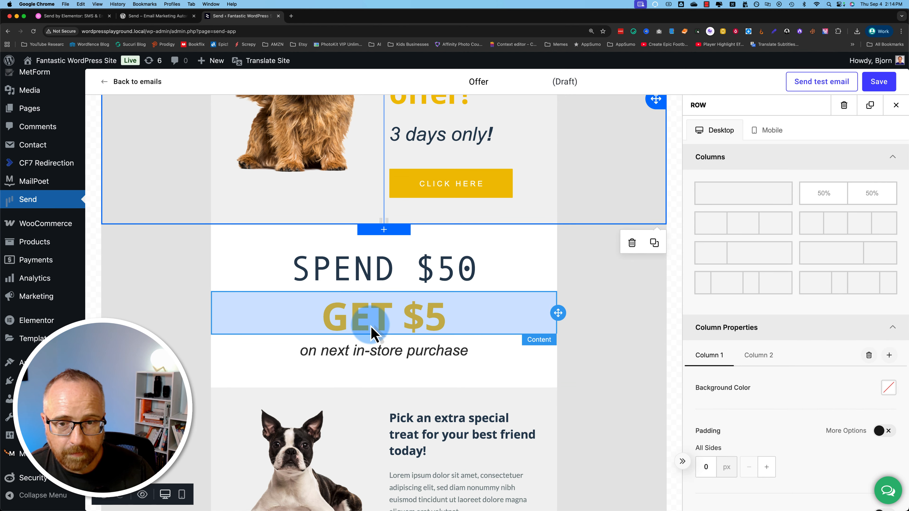
{"action": "left_click", "coordinate": [373, 333]}
{"action": "left_click", "coordinate": [427, 324]}
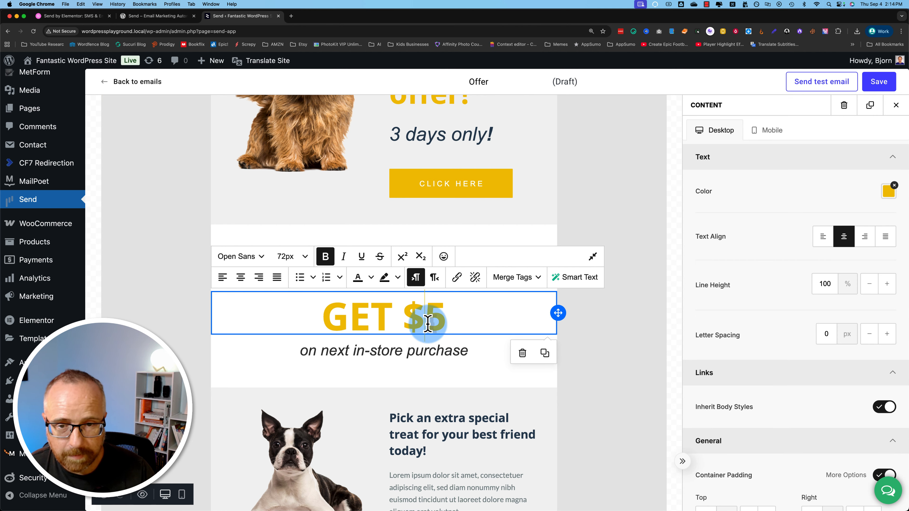
{"action": "type", "text": "2"}
{"action": "left_click", "coordinate": [616, 378]}
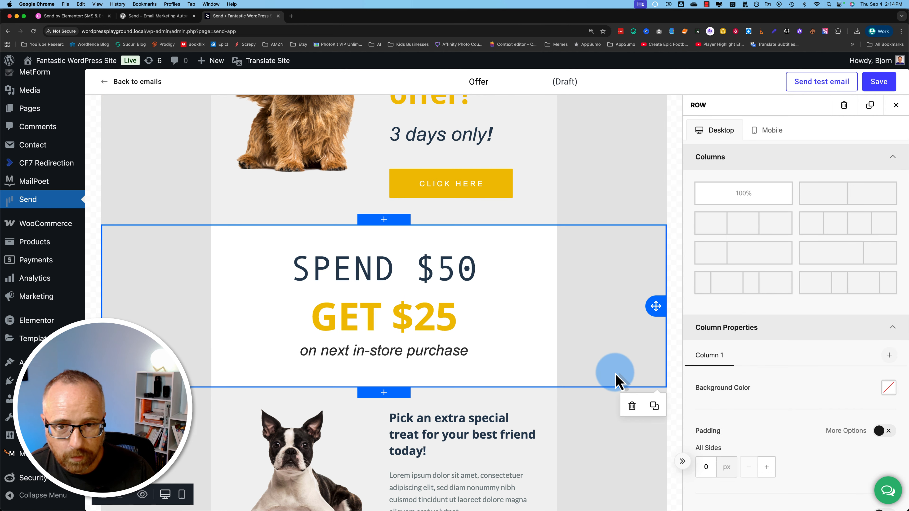
Replace 'in-store' with 'online' in the purchase line
{"action": "left_click", "coordinate": [354, 357]}
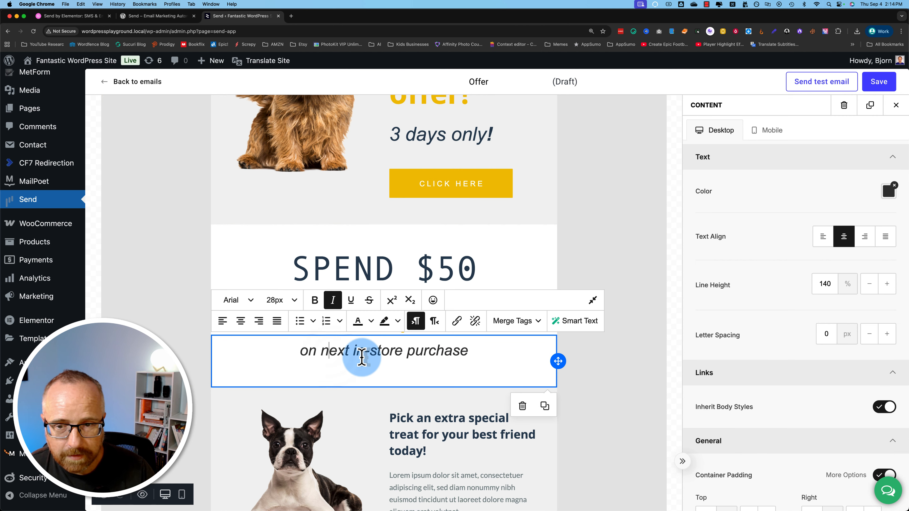
{"action": "double_click", "coordinate": [372, 353]}
{"action": "type", "text": "online"}
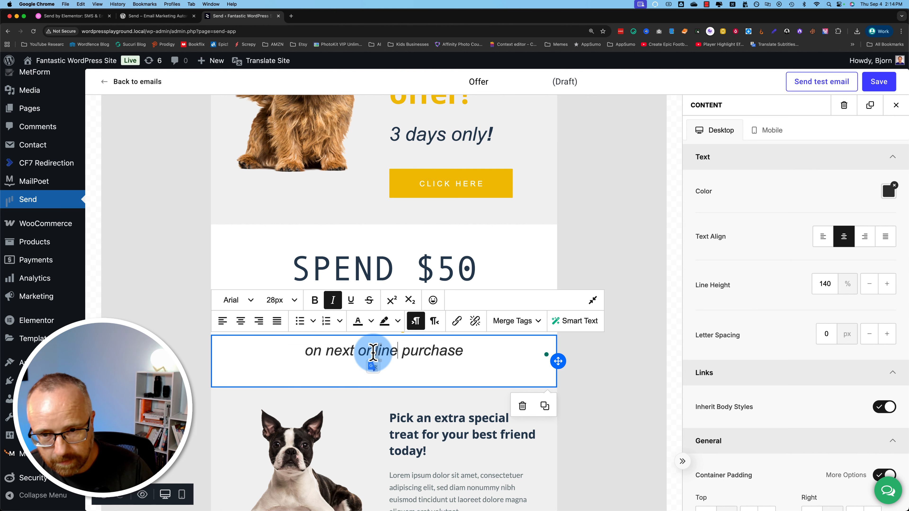
{"action": "scroll", "coordinate": [388, 356], "scroll_direction": "down", "scroll_amount": 3}
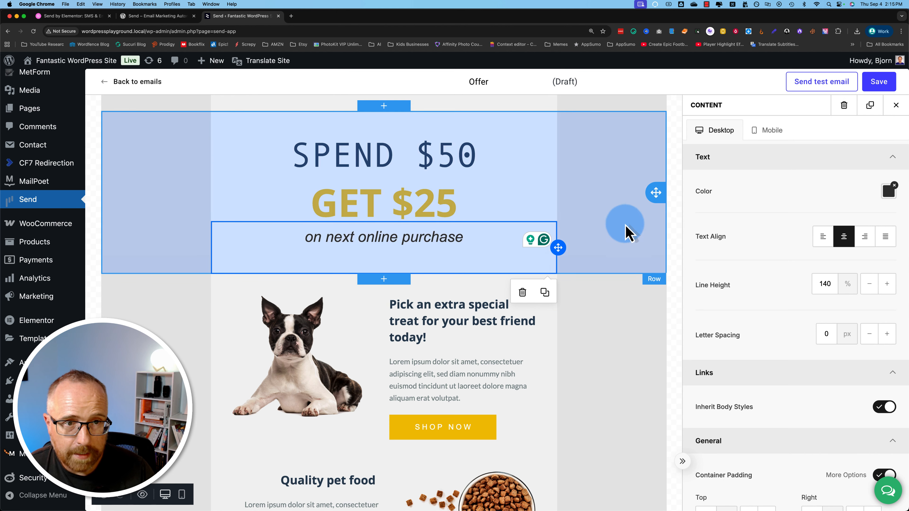
{"action": "scroll", "coordinate": [415, 244], "scroll_direction": "down", "scroll_amount": 3}
Inspect the paragraph, divider, heading and Boston terrier image settings
{"action": "left_click", "coordinate": [415, 243]}
{"action": "left_click", "coordinate": [390, 165]}
{"action": "left_click", "coordinate": [398, 188]}
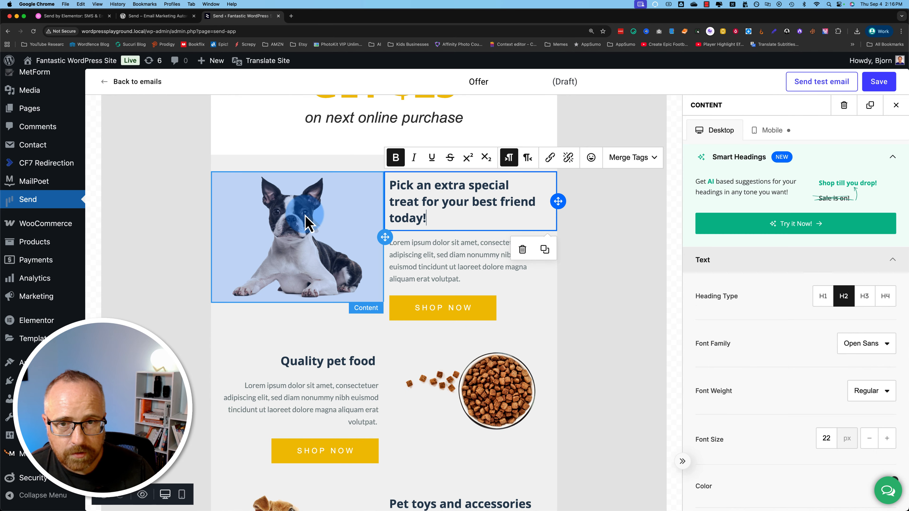
{"action": "left_click", "coordinate": [302, 203]}
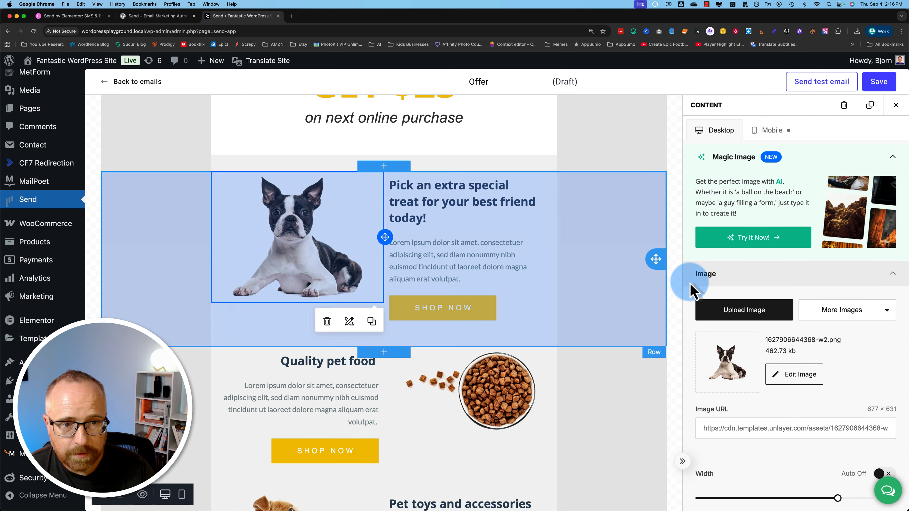
{"action": "left_click", "coordinate": [431, 270]}
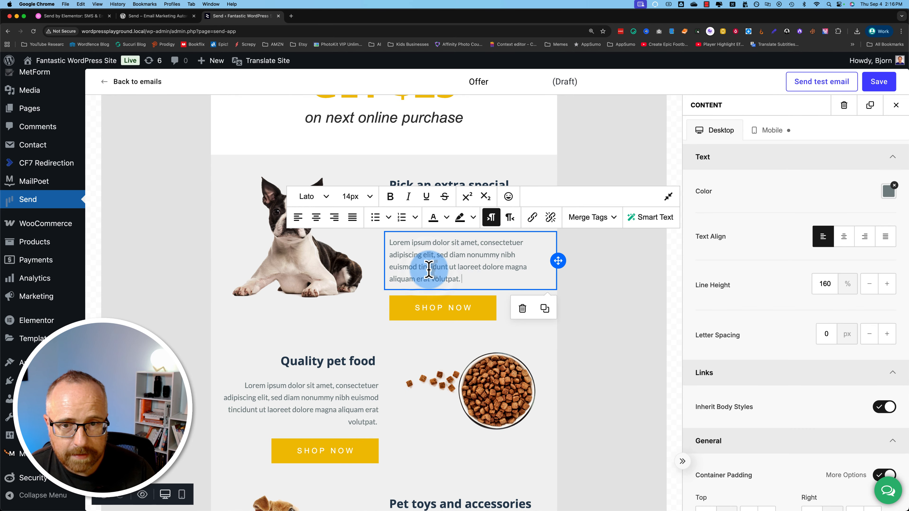
{"action": "left_click", "coordinate": [342, 395]}
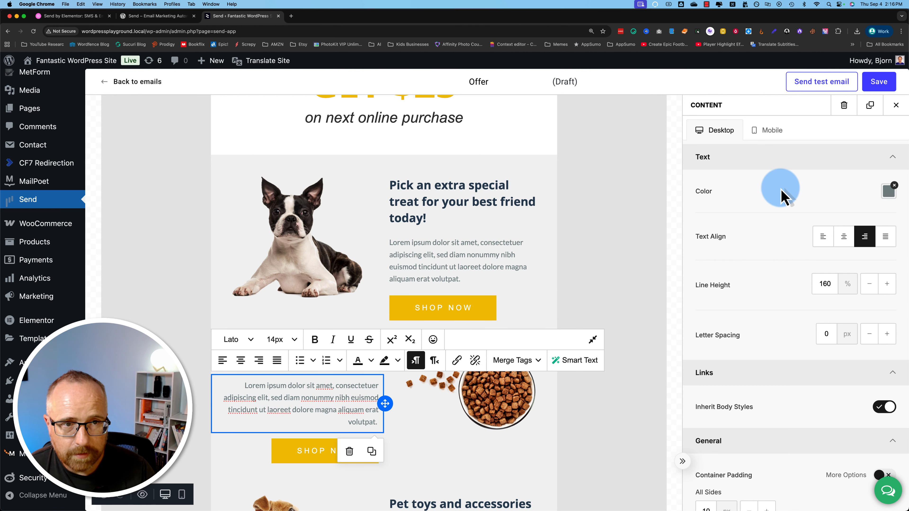
{"action": "left_click", "coordinate": [891, 111]}
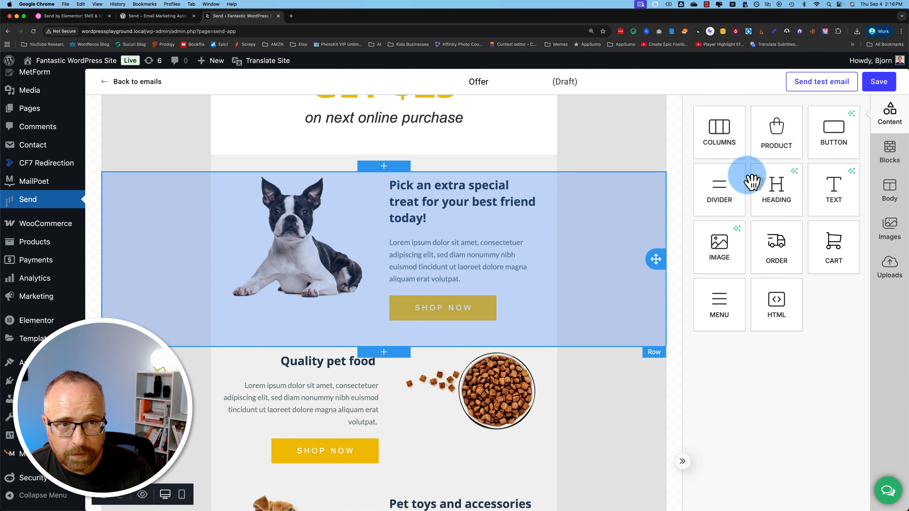
Add a three-column row below the online purchase line
{"action": "left_click", "coordinate": [888, 152]}
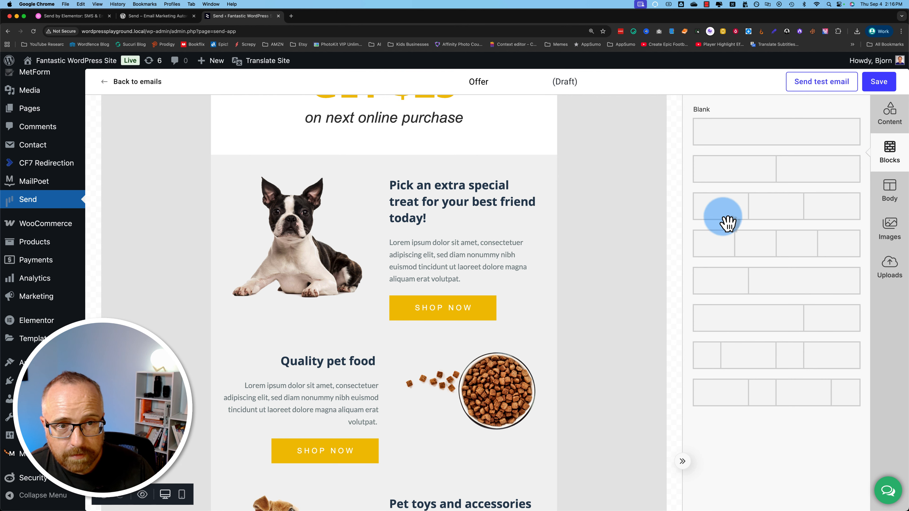
{"action": "left_click_drag", "start_coordinate": [725, 217], "coordinate": [383, 194]}
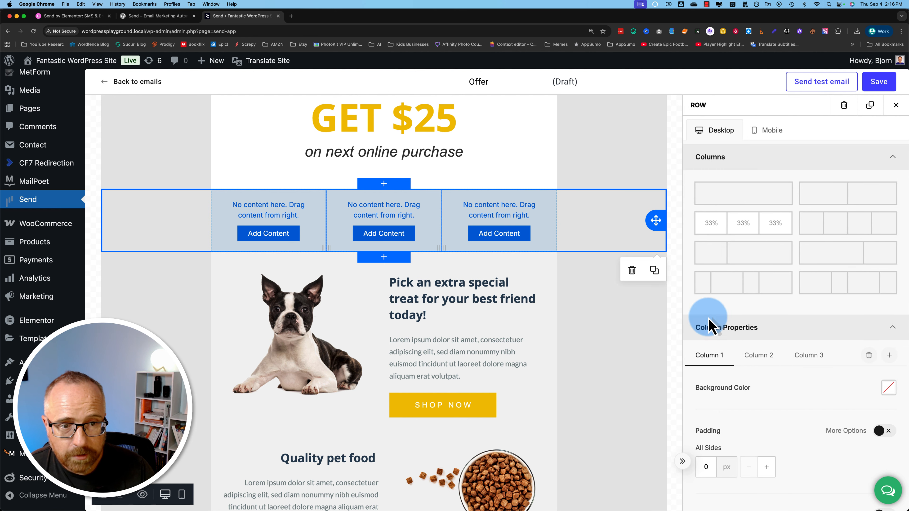
{"action": "left_click", "coordinate": [896, 105]}
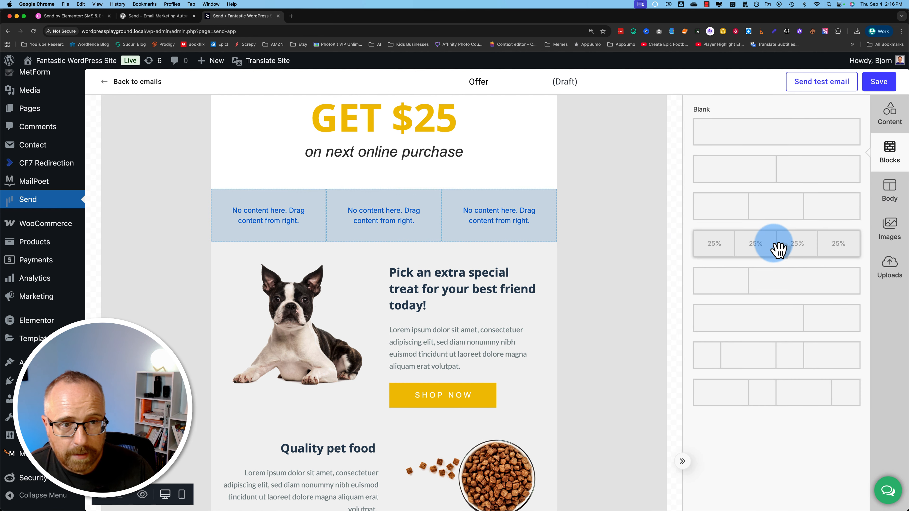
Drop an Image element into the new row's first column
{"action": "scroll", "coordinate": [775, 200], "scroll_direction": "up", "scroll_amount": 3}
{"action": "left_click", "coordinate": [880, 129]}
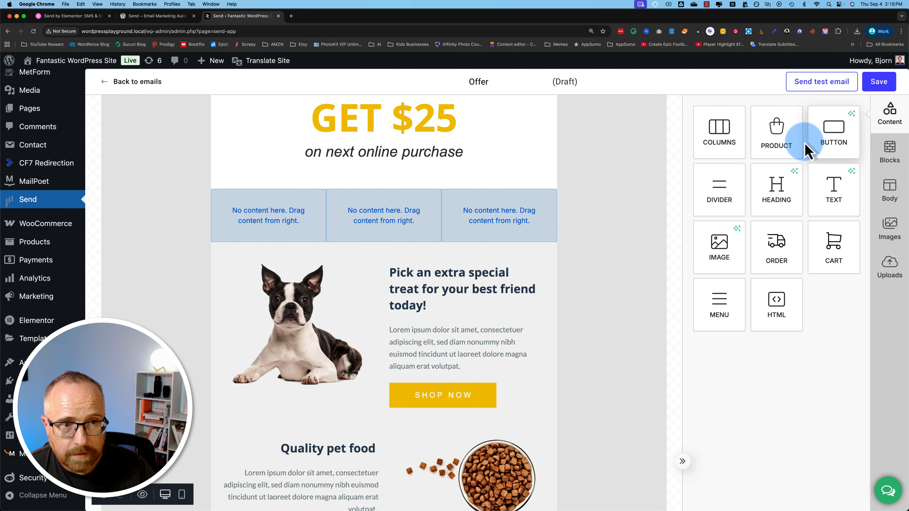
{"action": "left_click_drag", "start_coordinate": [744, 263], "coordinate": [251, 231]}
{"action": "left_click", "coordinate": [281, 219]}
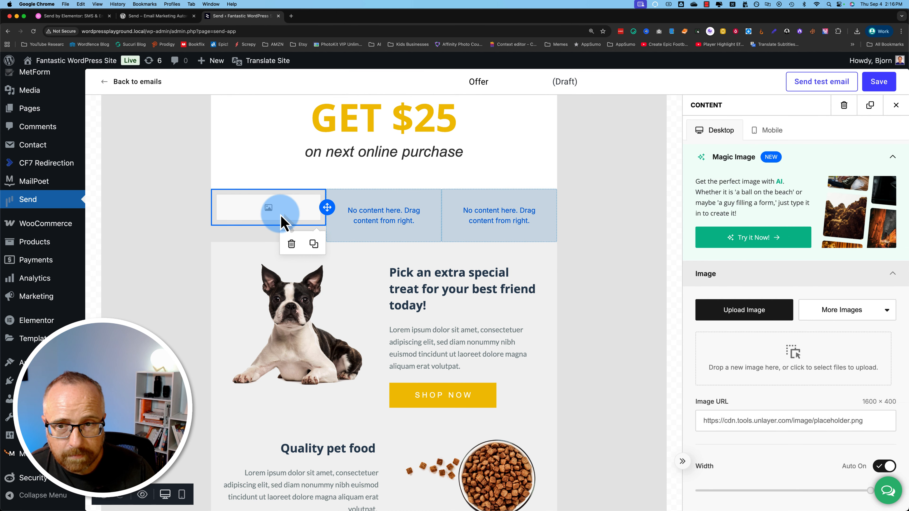
Insert a puppy-in-a-box stock photo from a 'dogs' search into the first column
{"action": "left_click", "coordinate": [863, 315]}
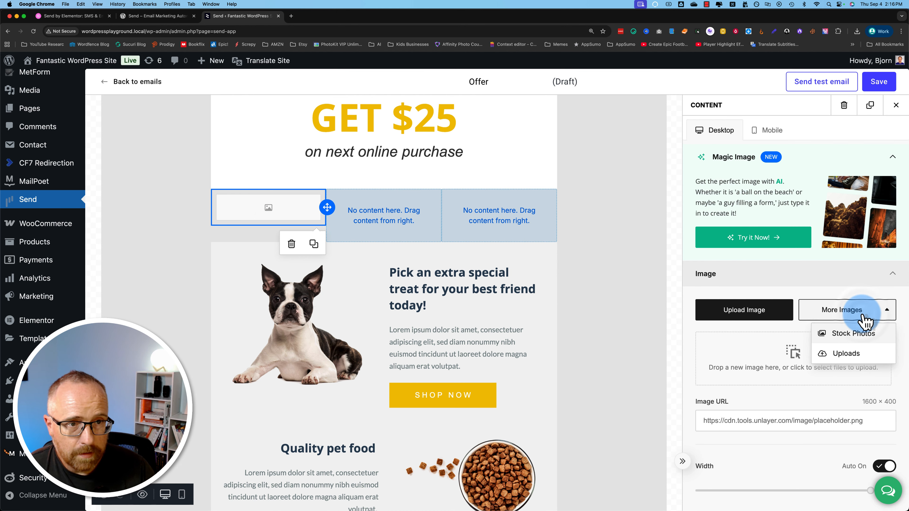
{"action": "left_click", "coordinate": [862, 334]}
{"action": "left_click", "coordinate": [748, 137]}
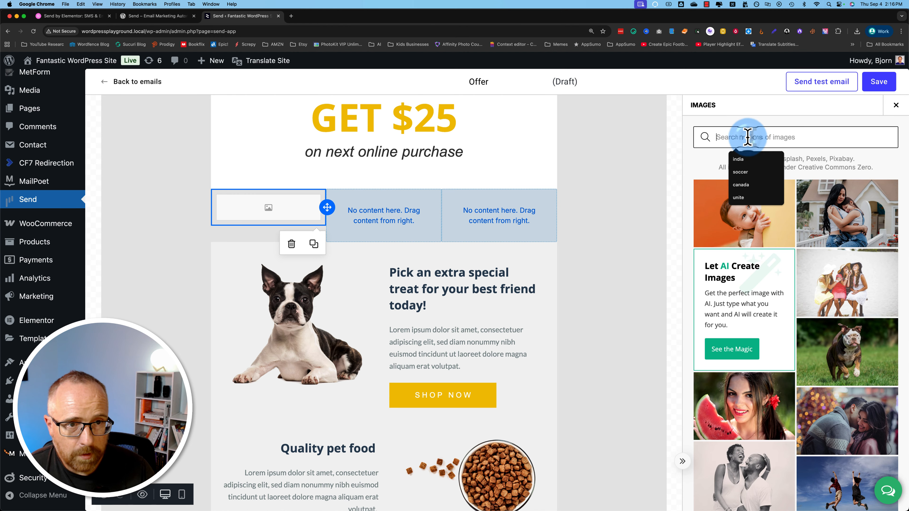
{"action": "type", "text": "do"}
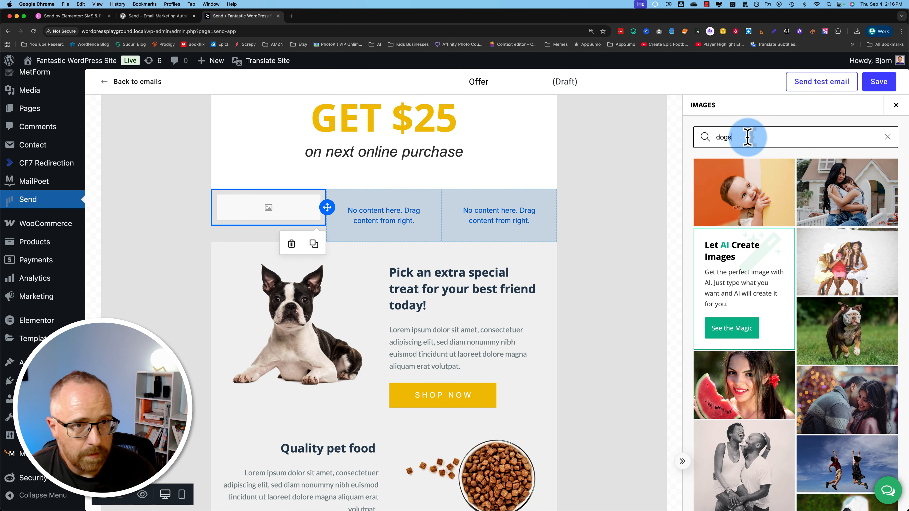
{"action": "type", "text": "gs"}
{"action": "key", "text": "Return"}
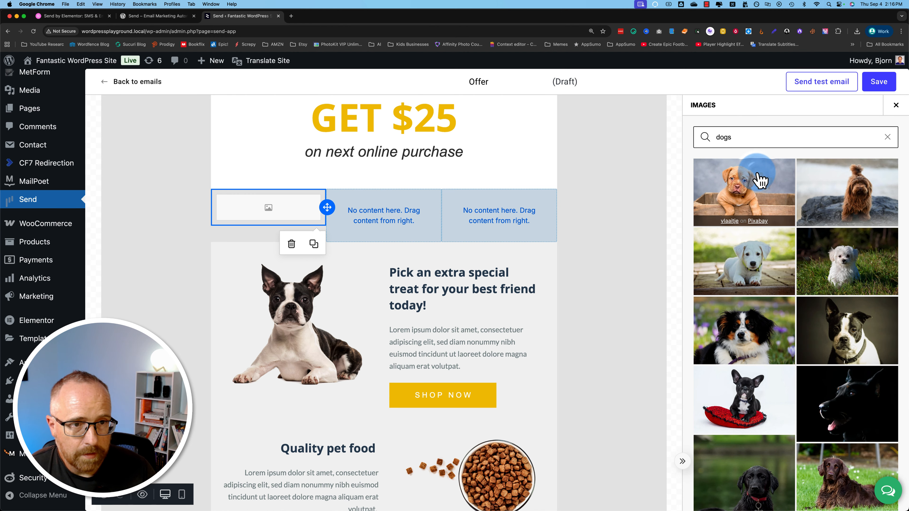
{"action": "left_click", "coordinate": [760, 180]}
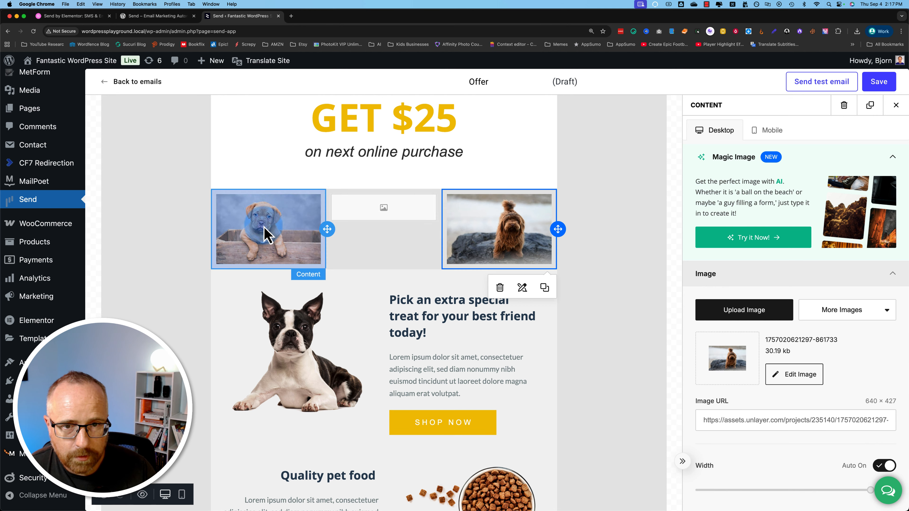
{"action": "left_click", "coordinate": [372, 214]}
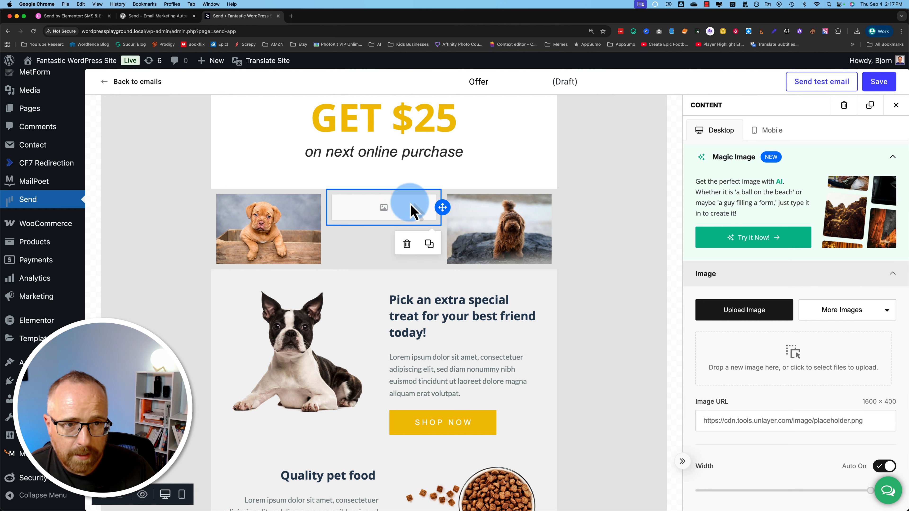
Write an AI image prompt beginning 'Happy puppy' and submit it
{"action": "left_click", "coordinate": [737, 238]}
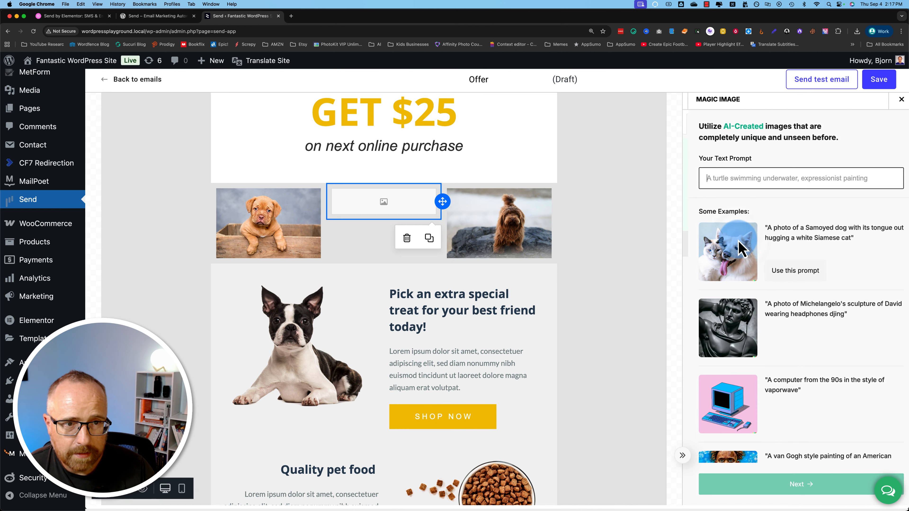
{"action": "left_click", "coordinate": [728, 178]}
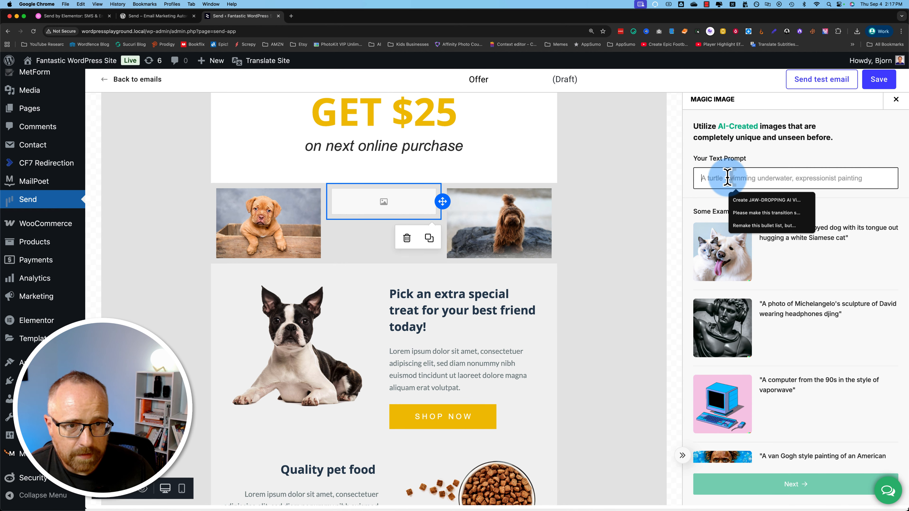
{"action": "type", "text": "Happy puppy chewing on a bone in the backyard"}
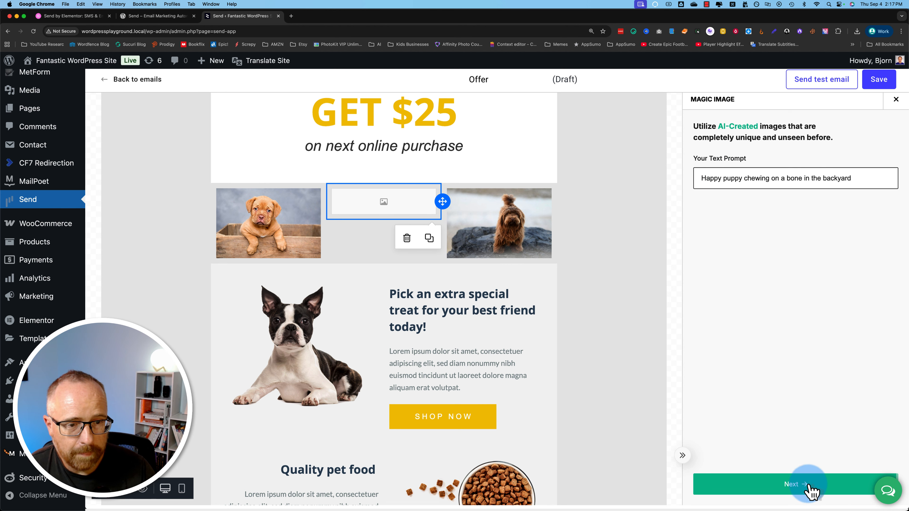
{"action": "left_click_drag", "start_coordinate": [845, 179], "coordinate": [753, 178]}
{"action": "key", "text": "super+c"}
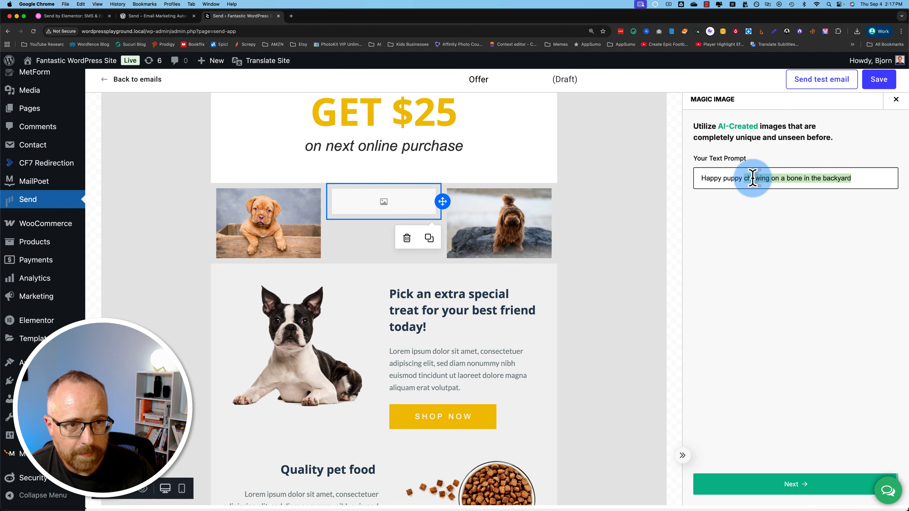
{"action": "key", "text": "BackSpace"}
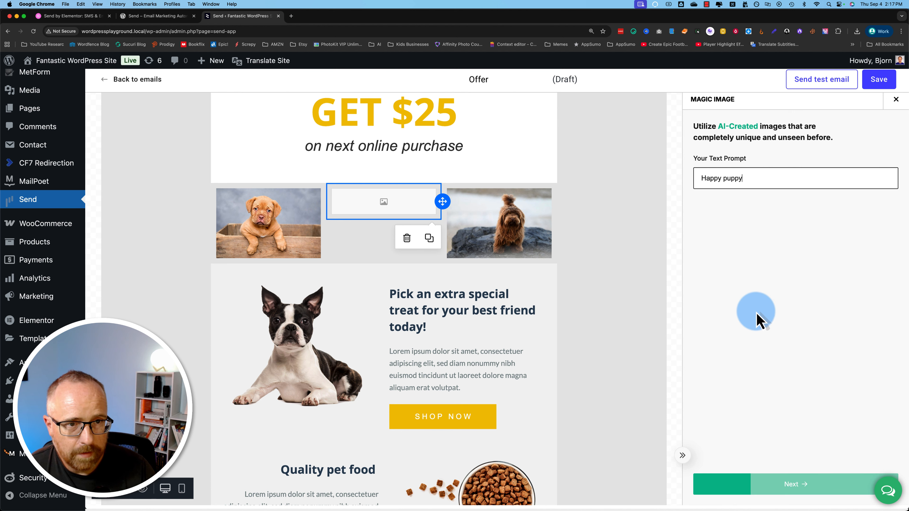
{"action": "mouse_move", "coordinate": [725, 488]}
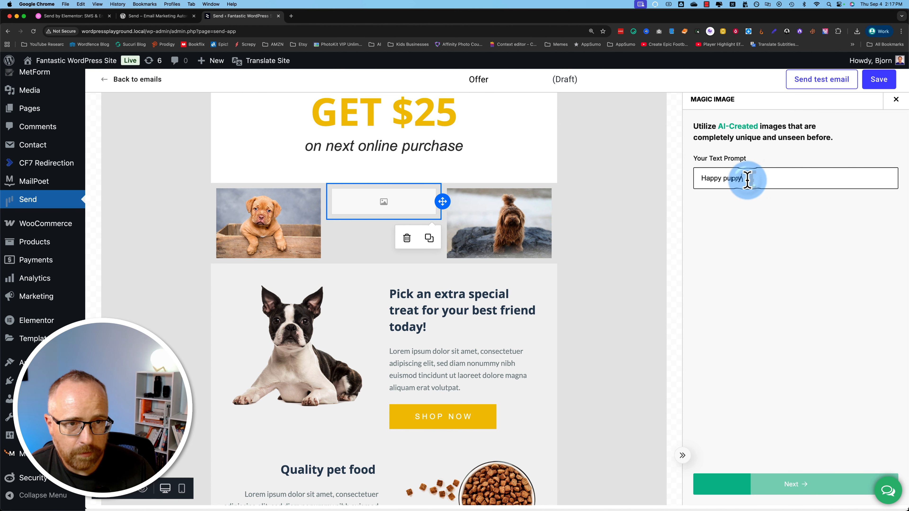
{"action": "key", "text": "super+v"}
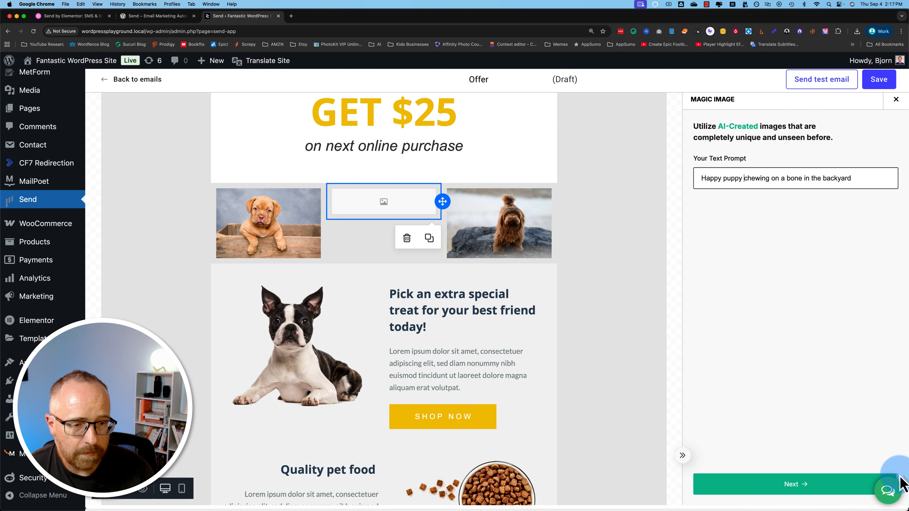
{"action": "left_click", "coordinate": [789, 486]}
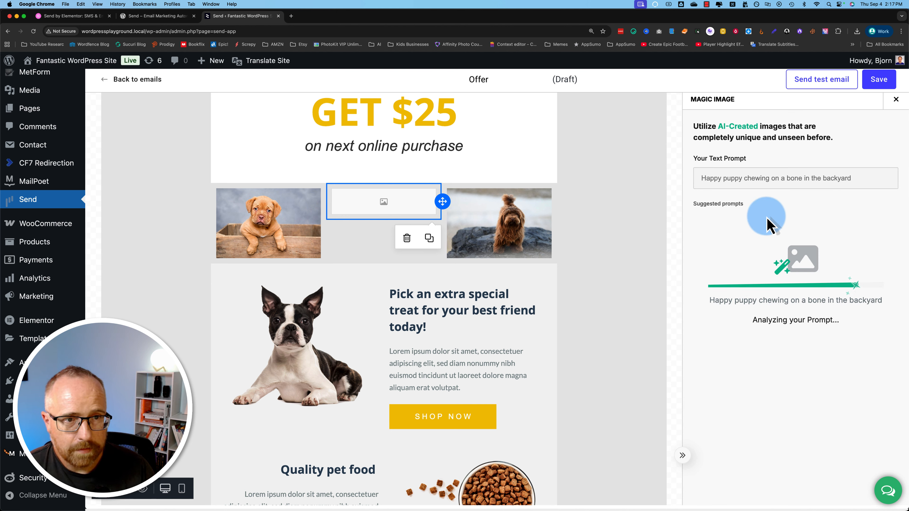
Generate Retro/Vintage puppy images and place the chosen one in the middle column
{"action": "left_click", "coordinate": [774, 153]}
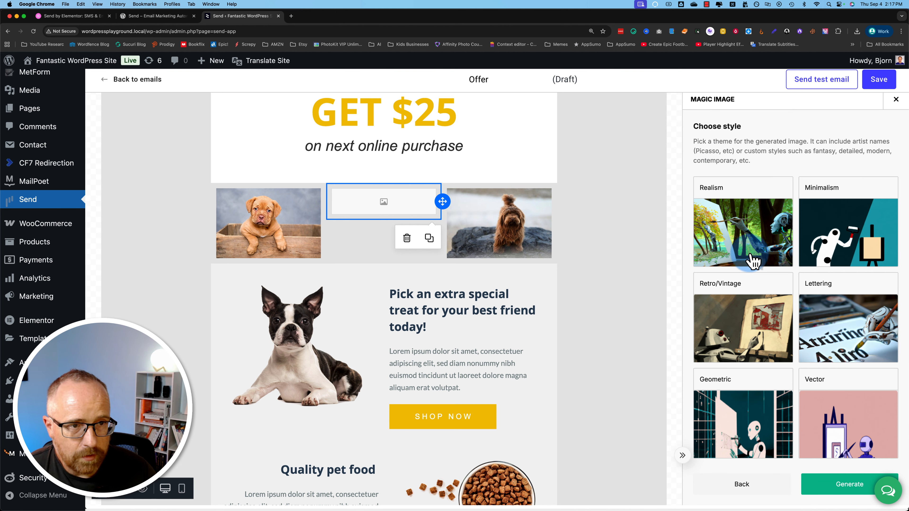
{"action": "scroll", "coordinate": [752, 261], "scroll_direction": "down", "scroll_amount": 5}
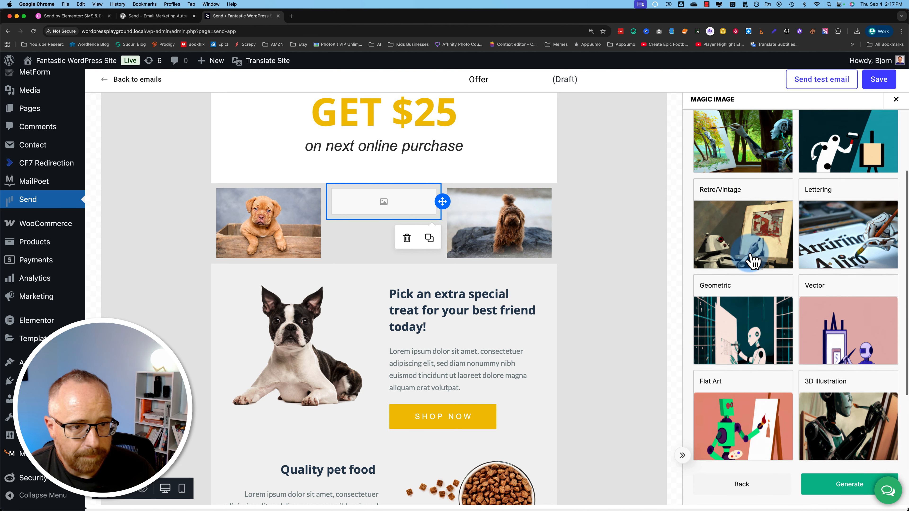
{"action": "scroll", "coordinate": [752, 262], "scroll_direction": "down", "scroll_amount": 4}
{"action": "scroll", "coordinate": [753, 261], "scroll_direction": "up", "scroll_amount": 7}
{"action": "scroll", "coordinate": [773, 275], "scroll_direction": "down", "scroll_amount": 1}
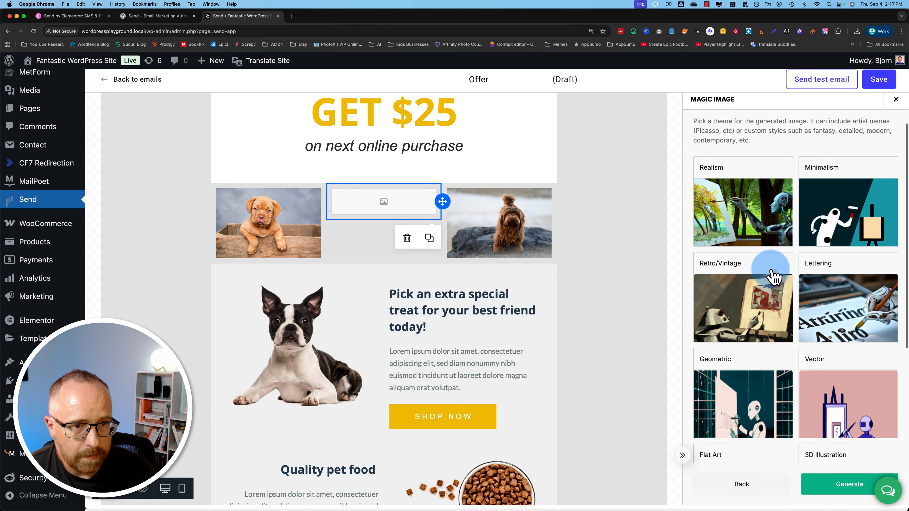
{"action": "left_click", "coordinate": [773, 275]}
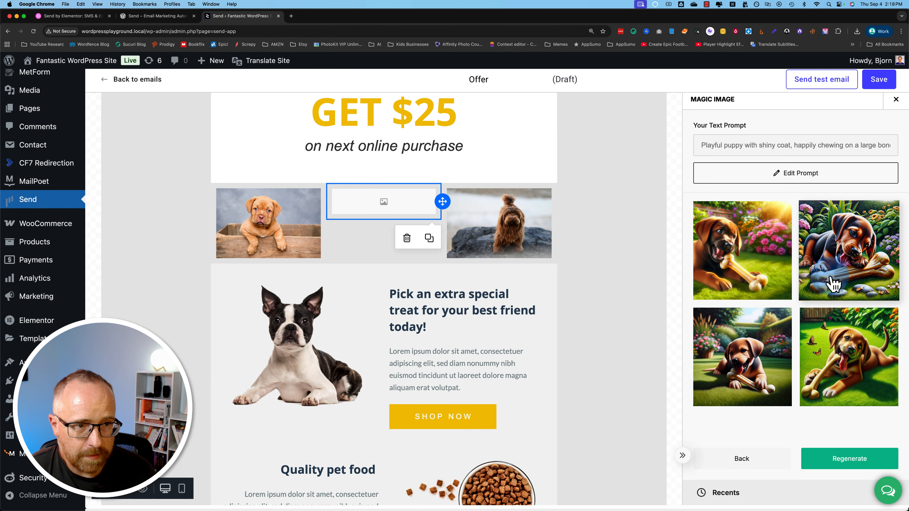
{"action": "left_click", "coordinate": [845, 321]}
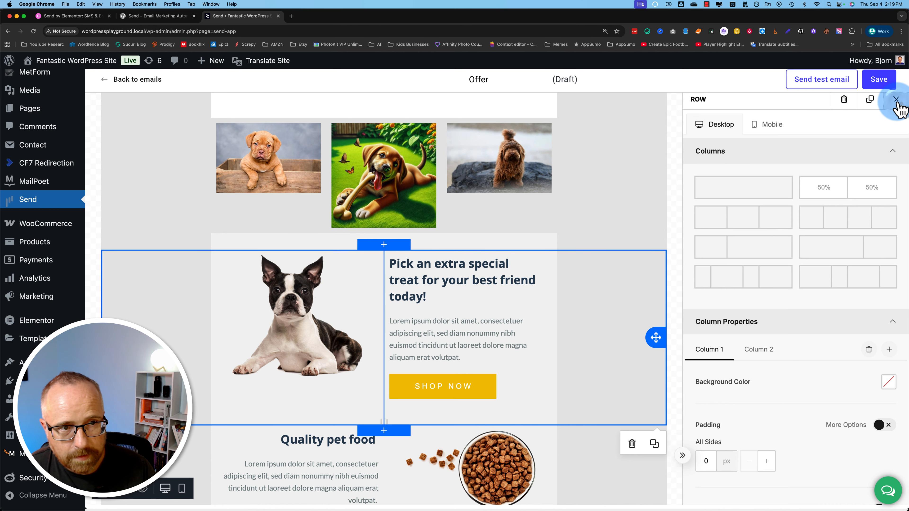
{"action": "left_click", "coordinate": [897, 101]}
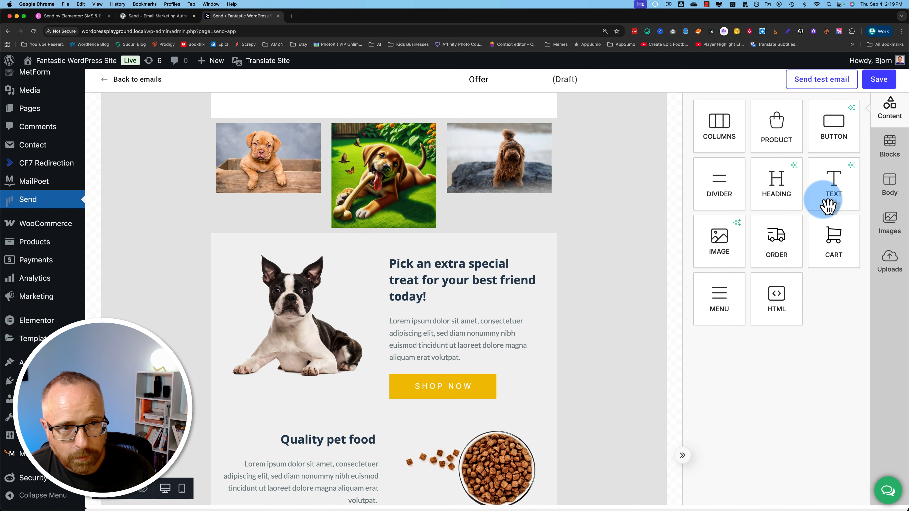
Select and copy the heading 'Pick an extra special treat for your best friend today!'
{"action": "left_click_drag", "start_coordinate": [842, 198], "coordinate": [390, 321]}
{"action": "left_click", "coordinate": [503, 366]}
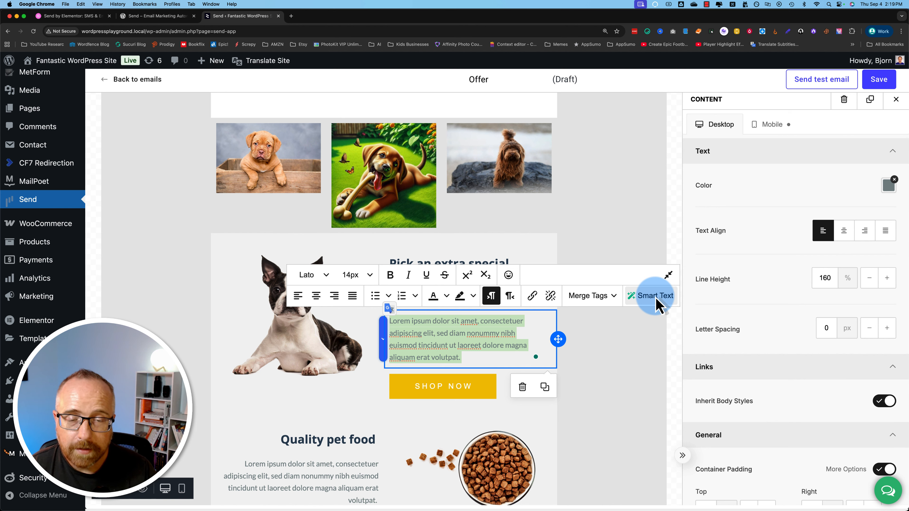
{"action": "left_click", "coordinate": [493, 264]}
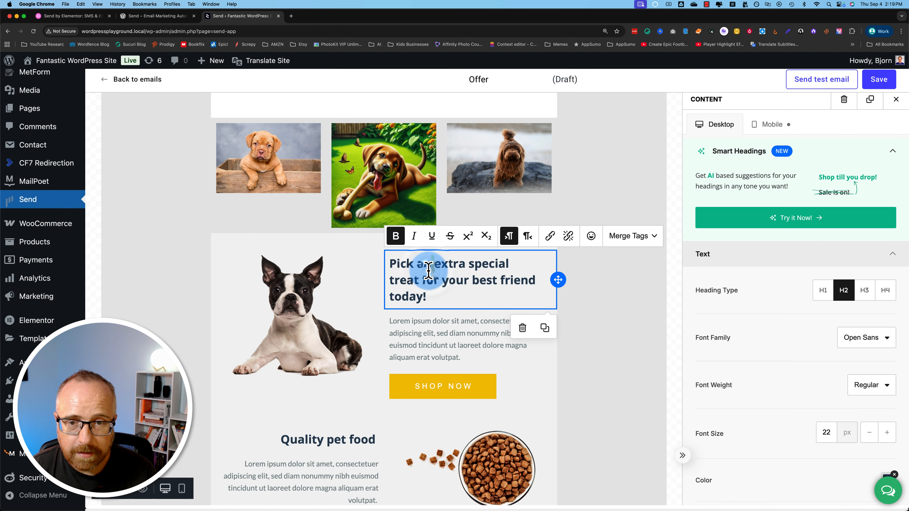
{"action": "left_click_drag", "start_coordinate": [434, 295], "coordinate": [389, 266]}
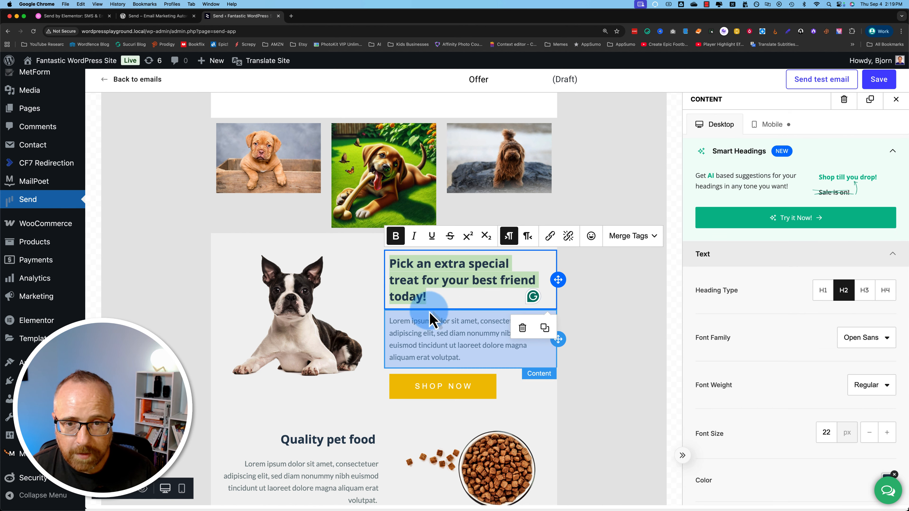
{"action": "left_click", "coordinate": [480, 289]}
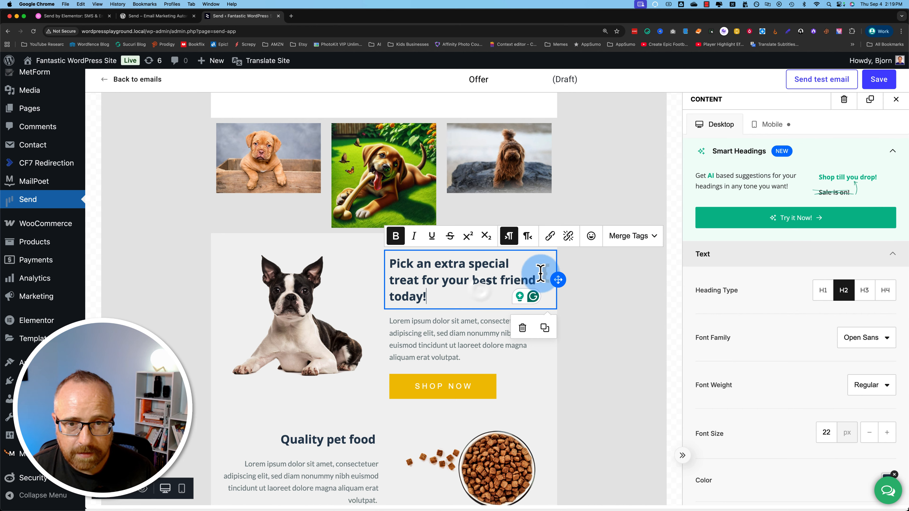
{"action": "left_click", "coordinate": [645, 239]}
{"action": "left_click", "coordinate": [649, 223]}
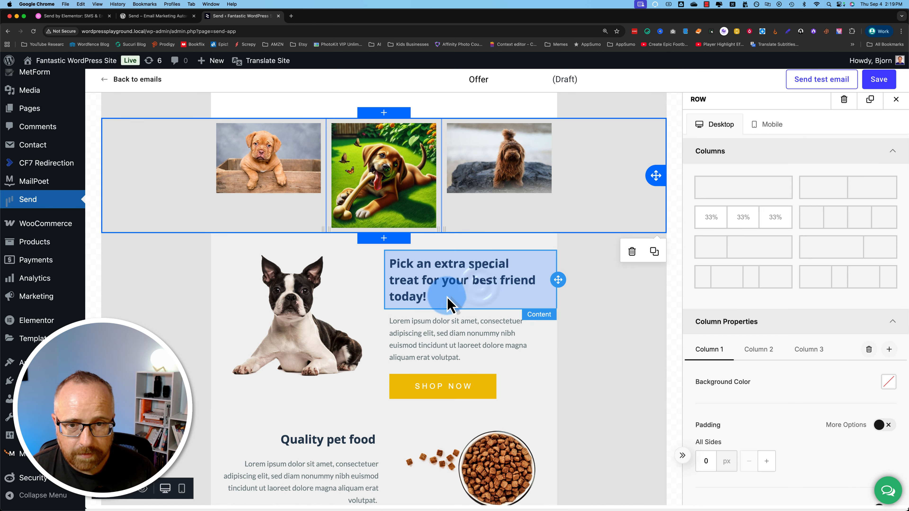
{"action": "left_click", "coordinate": [480, 286]}
{"action": "triple_click", "coordinate": [425, 299]}
{"action": "key", "text": "super+c"}
Paste the heading text over the Lorem ipsum paragraph and select the pasted text
{"action": "left_click", "coordinate": [451, 344]}
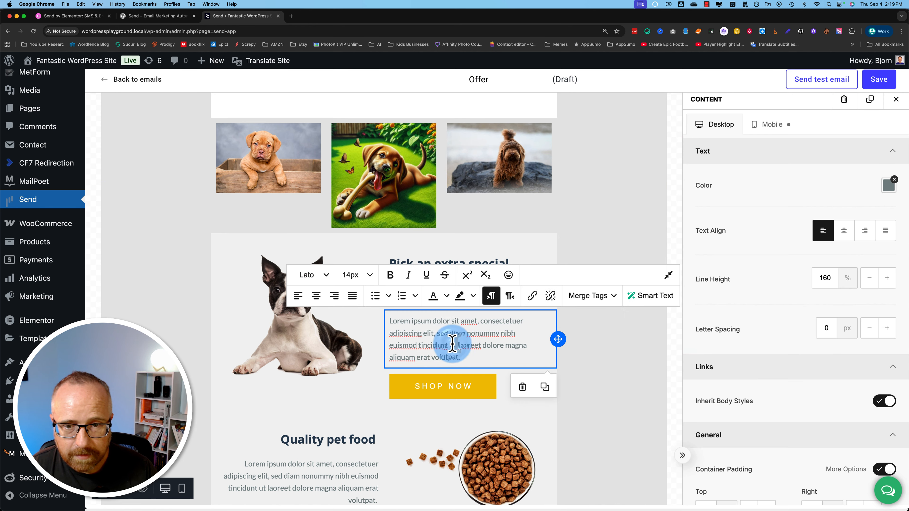
{"action": "triple_click", "coordinate": [451, 345]}
{"action": "key", "text": "super+v"}
{"action": "left_click", "coordinate": [499, 327]}
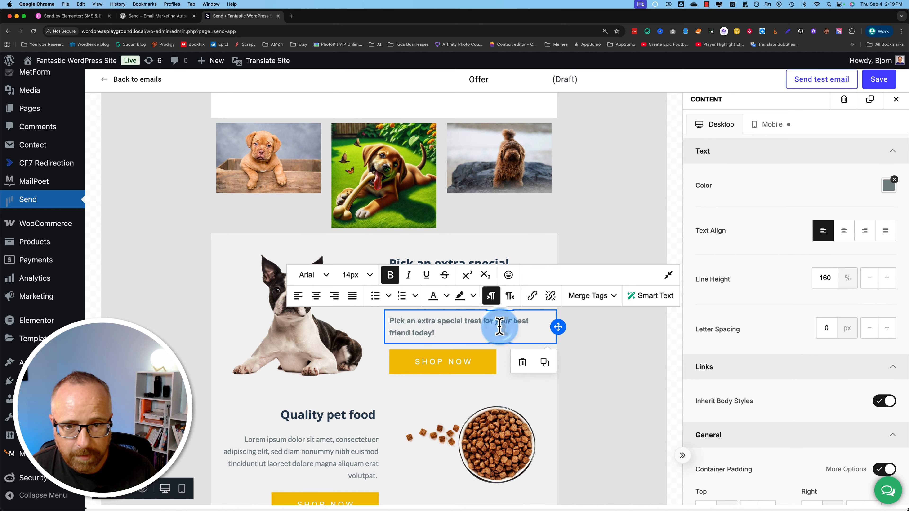
{"action": "triple_click", "coordinate": [500, 327]}
Use Smart Text to rephrase, then expand, the paragraph into a passage beginning 'Imagine the excitement in their eyes'
{"action": "left_click", "coordinate": [646, 303]}
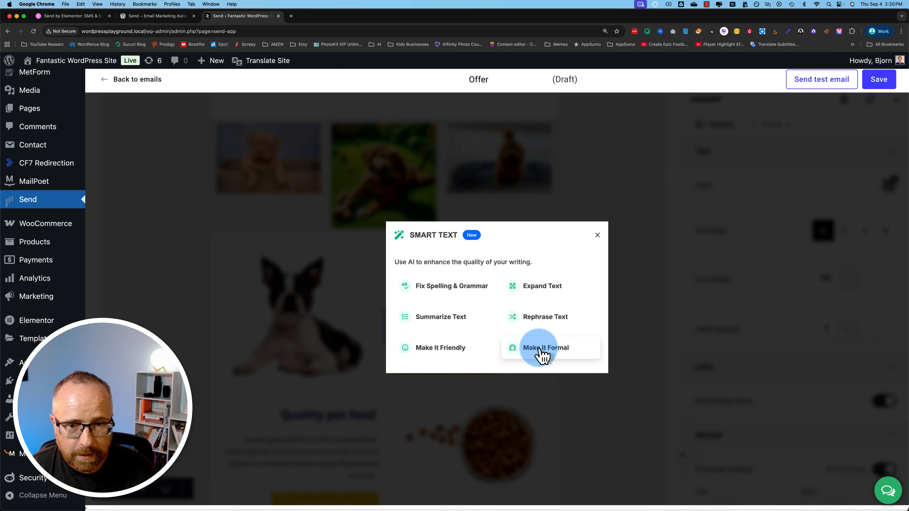
{"action": "left_click", "coordinate": [537, 321]}
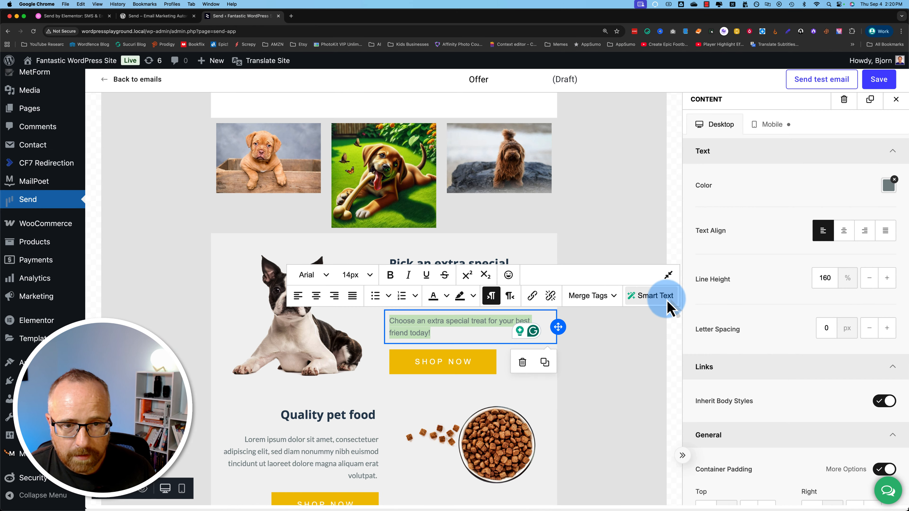
{"action": "left_click", "coordinate": [656, 302]}
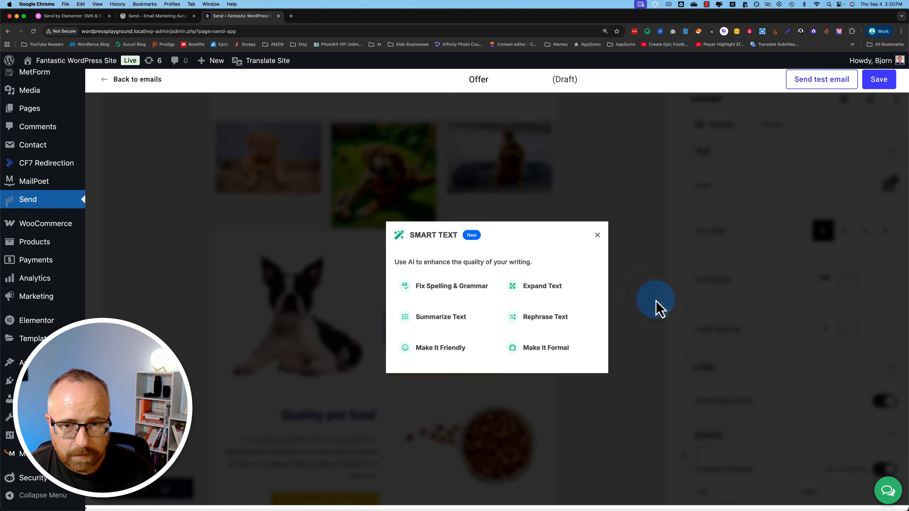
{"action": "left_click", "coordinate": [544, 287]}
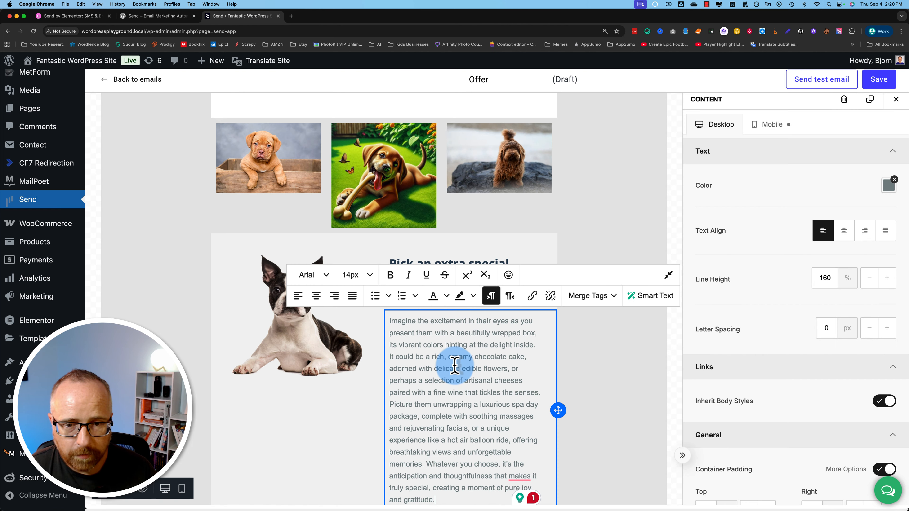
Review the expanded paragraph and its row, then go back to the Transactional Emails workflow
{"action": "scroll", "coordinate": [464, 411], "scroll_direction": "down", "scroll_amount": 3}
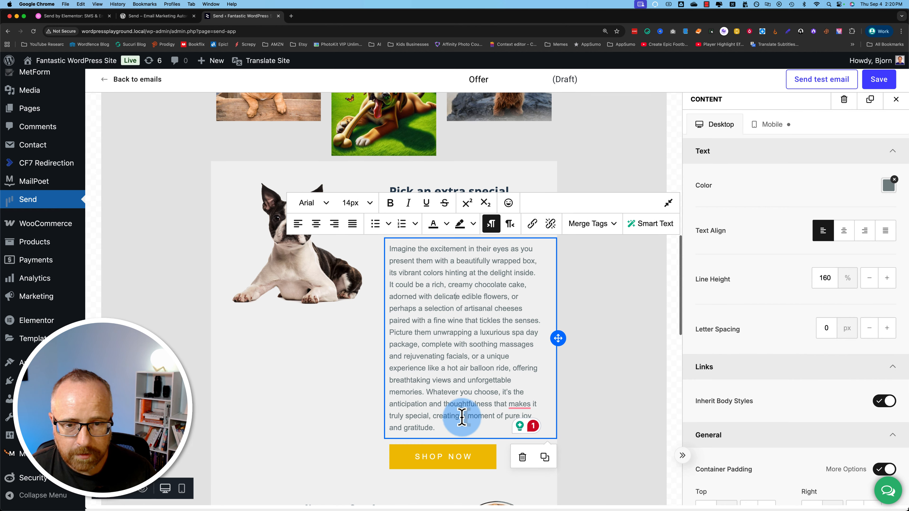
{"action": "left_click_drag", "start_coordinate": [449, 428], "coordinate": [386, 247]}
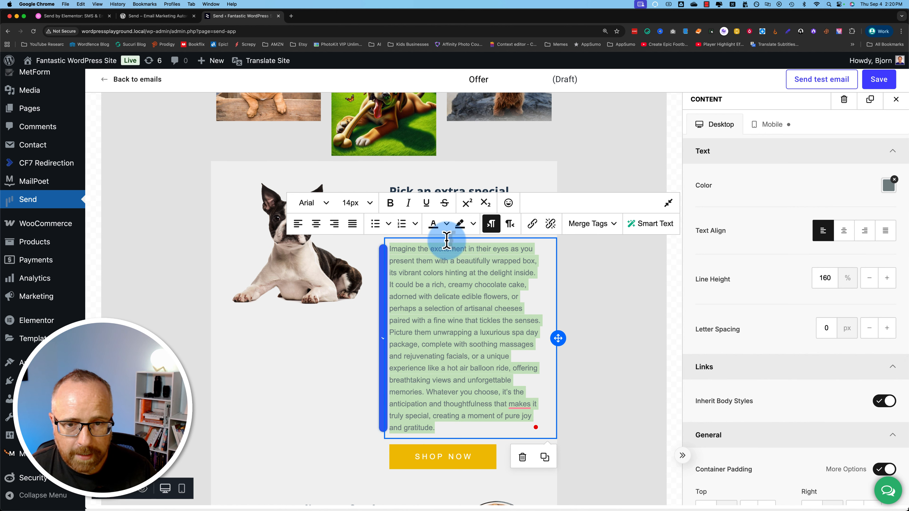
{"action": "left_click", "coordinate": [440, 190]}
{"action": "left_click", "coordinate": [609, 301]}
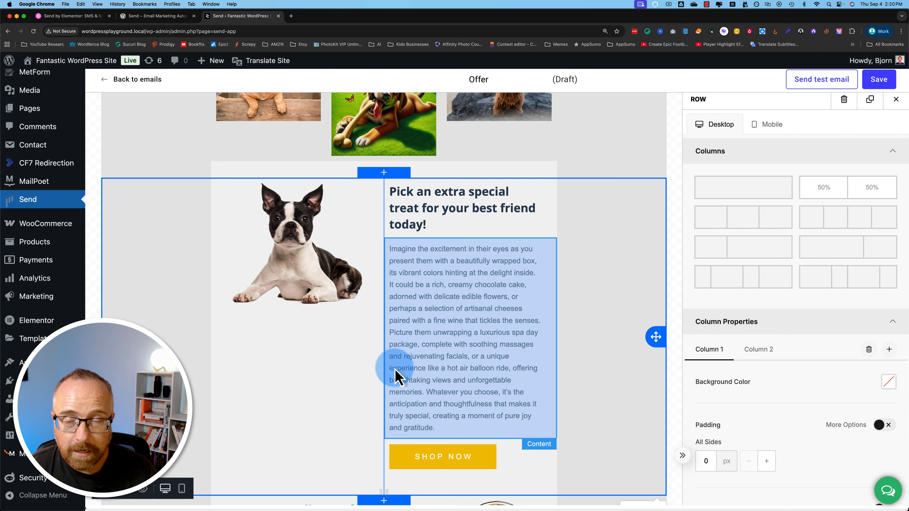
{"action": "scroll", "coordinate": [395, 370], "scroll_direction": "down", "scroll_amount": 8}
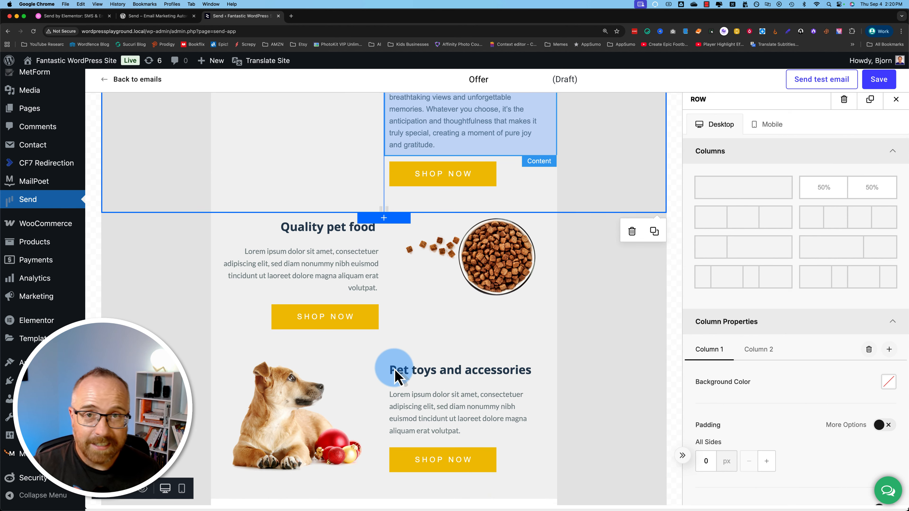
{"action": "scroll", "coordinate": [560, 390], "scroll_direction": "down", "scroll_amount": 2}
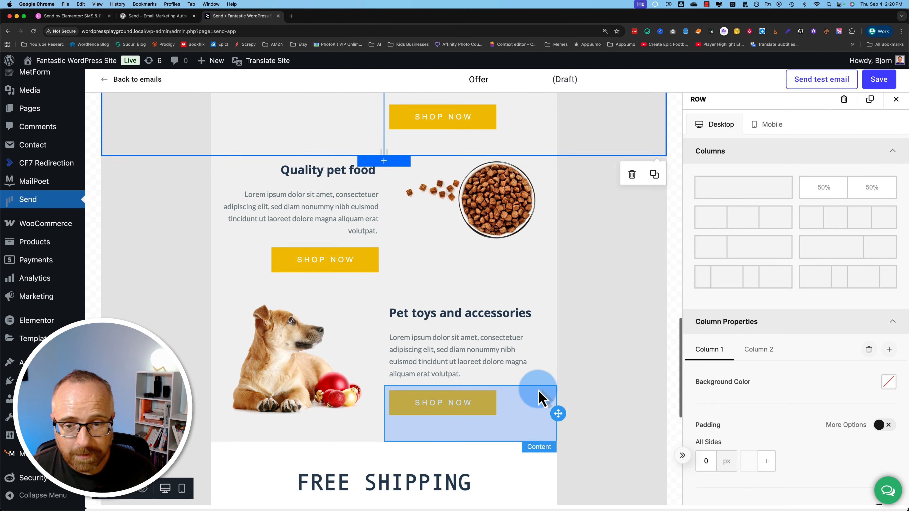
{"action": "scroll", "coordinate": [539, 397], "scroll_direction": "down", "scroll_amount": 6}
{"action": "scroll", "coordinate": [540, 397], "scroll_direction": "down", "scroll_amount": 3}
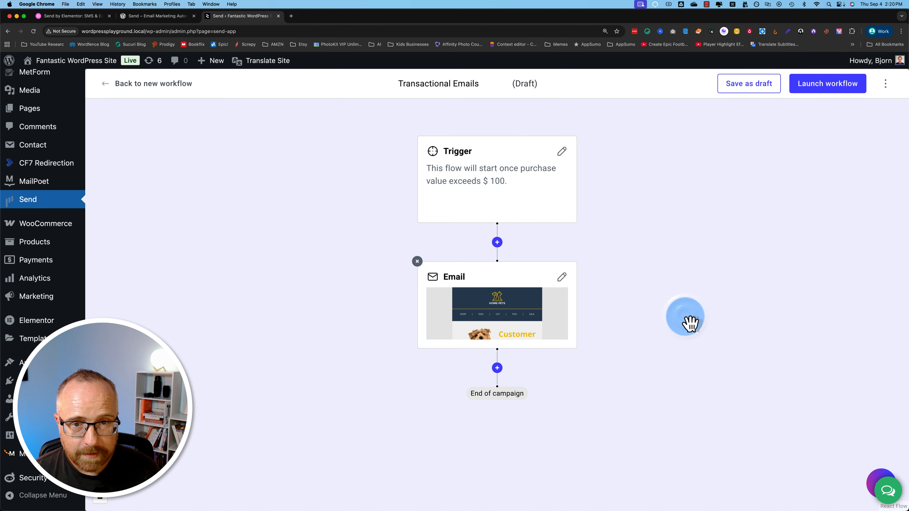
Launch and publish the Transactional Emails workflow, then return to the Workflows list showing it Running
{"action": "mouse_move", "coordinate": [440, 325]}
{"action": "mouse_move", "coordinate": [540, 175]}
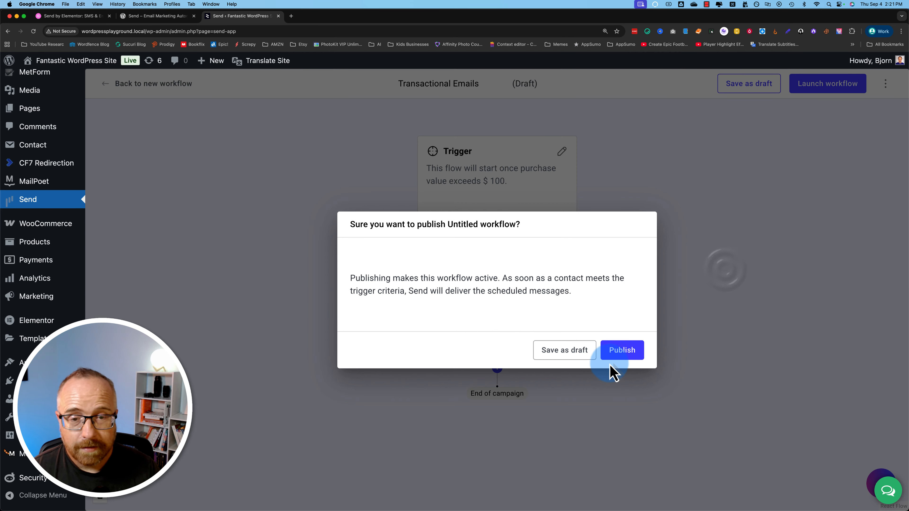
{"action": "left_click", "coordinate": [621, 350]}
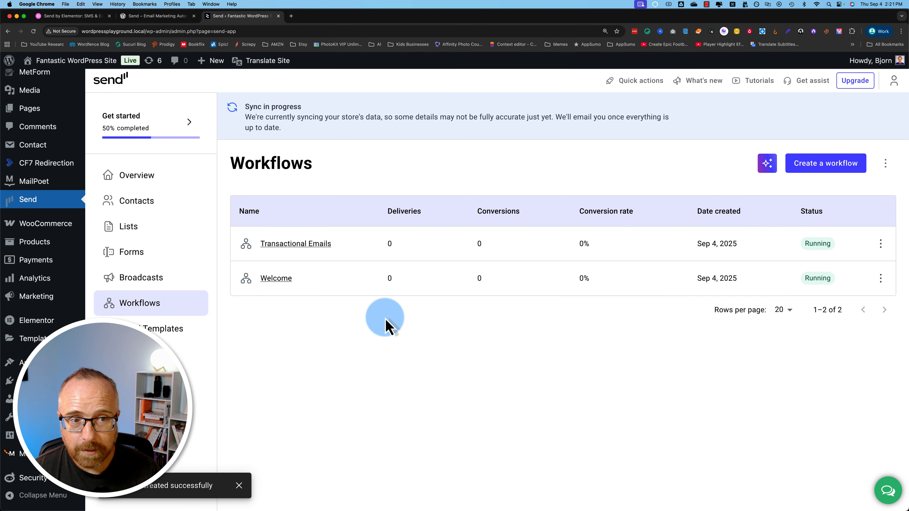
{"action": "left_click", "coordinate": [832, 248]}
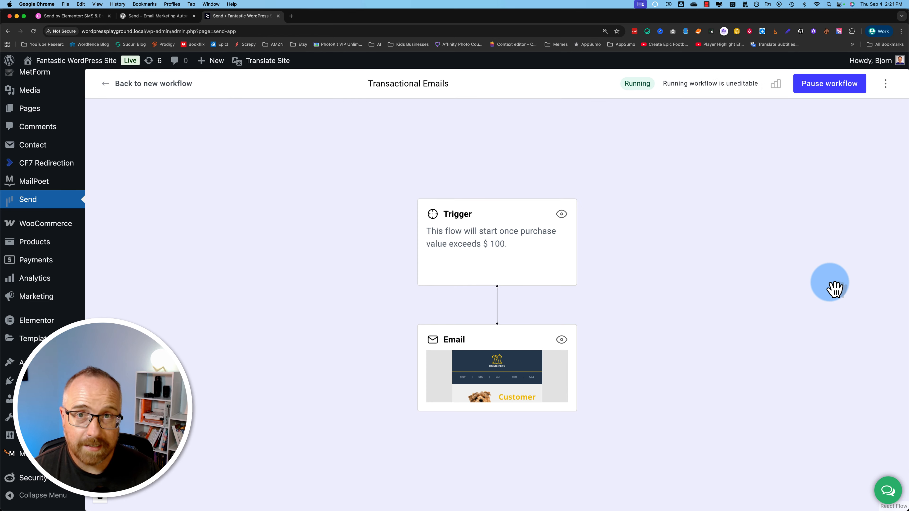
{"action": "left_click", "coordinate": [112, 85]}
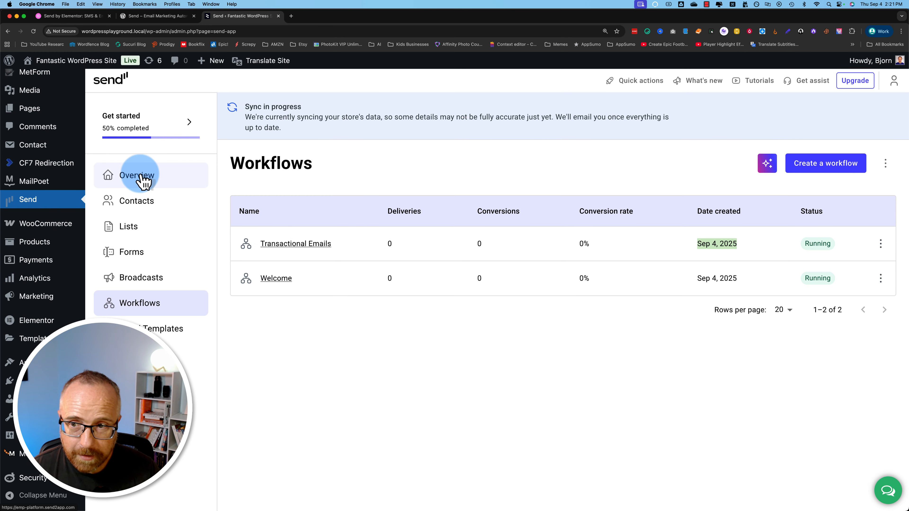
Open the Send Overview dashboard and review its Performance figures of $0 revenue and 0 orders
{"action": "left_click", "coordinate": [143, 181]}
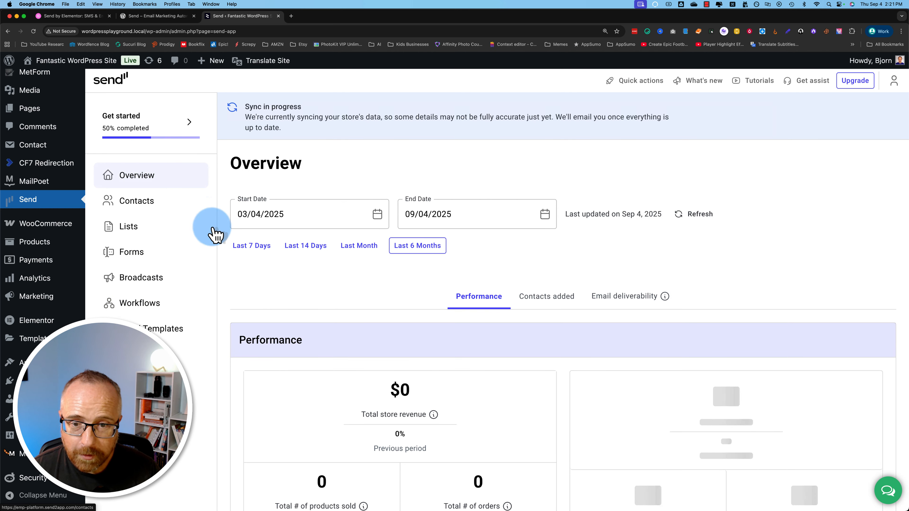
{"action": "scroll", "coordinate": [239, 286], "scroll_direction": "down", "scroll_amount": 6}
{"action": "scroll", "coordinate": [235, 286], "scroll_direction": "up", "scroll_amount": 2}
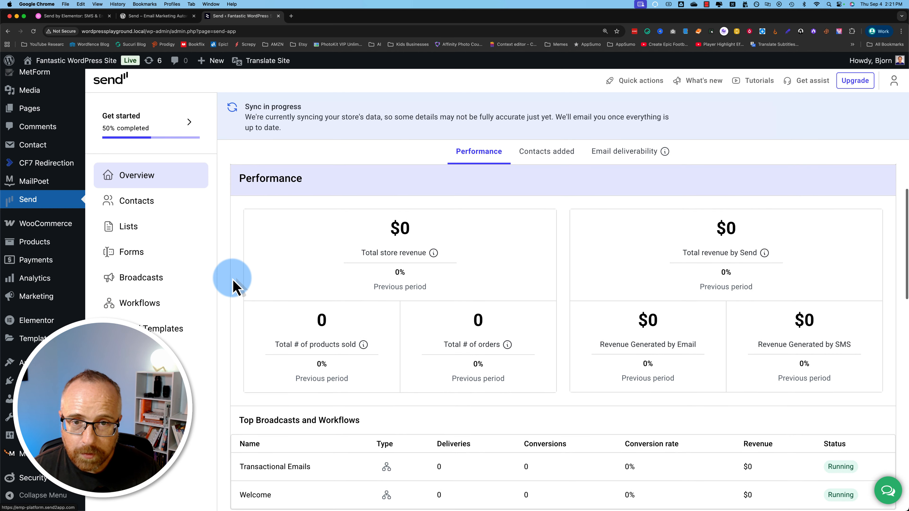
{"action": "scroll", "coordinate": [251, 283], "scroll_direction": "up", "scroll_amount": 1}
{"action": "left_click_drag", "start_coordinate": [372, 265], "coordinate": [423, 274]}
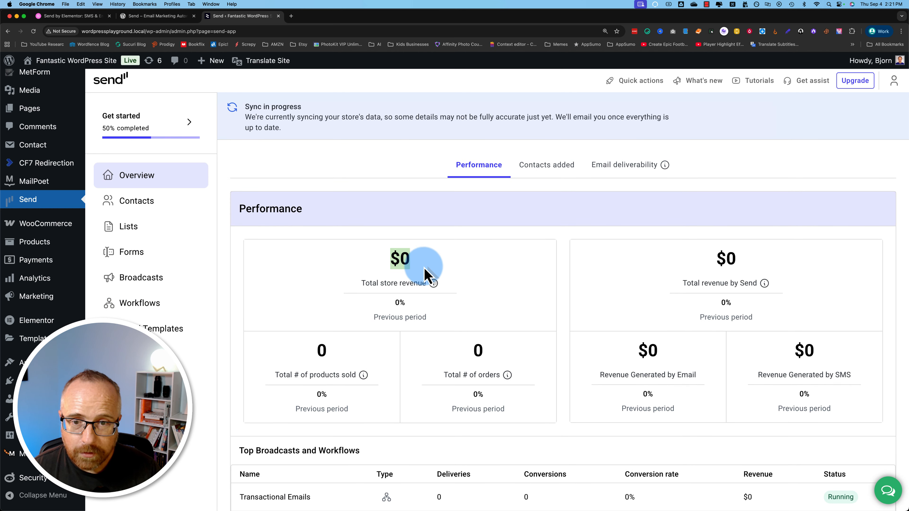
{"action": "scroll", "coordinate": [340, 325], "scroll_direction": "down", "scroll_amount": 3}
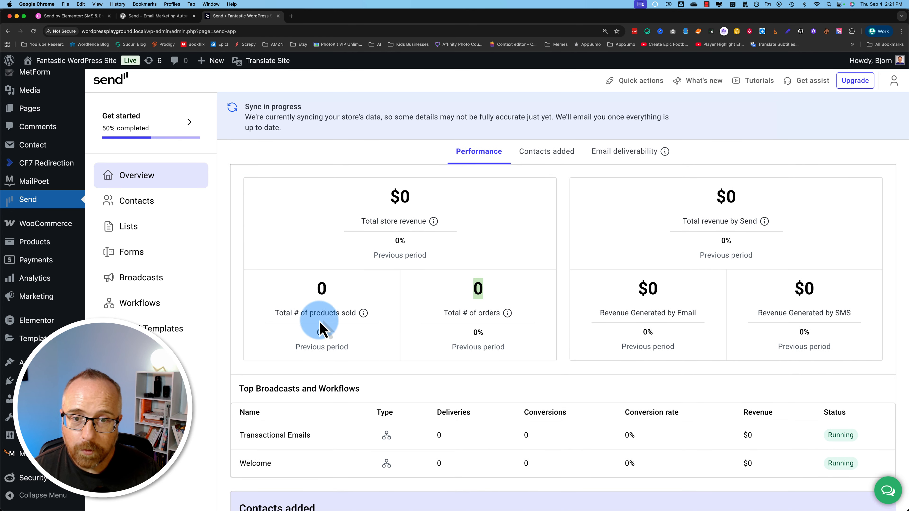
{"action": "scroll", "coordinate": [429, 338], "scroll_direction": "up", "scroll_amount": 3}
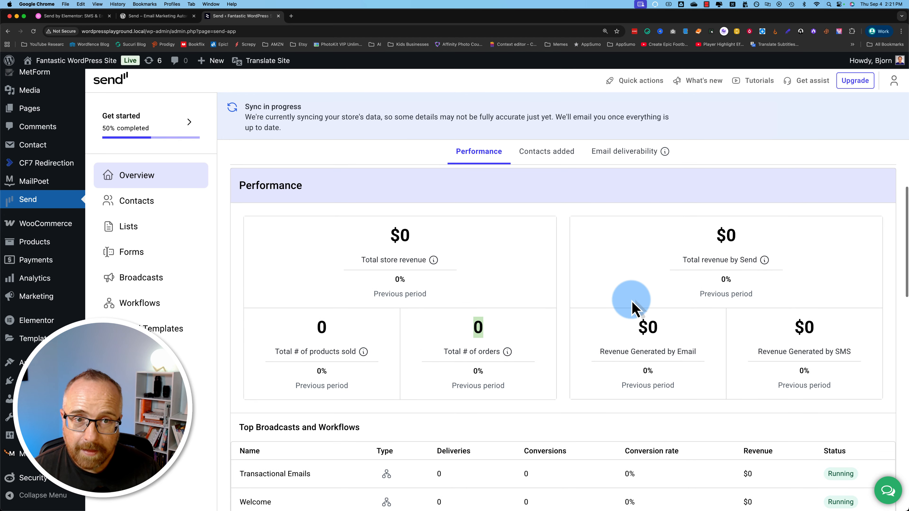
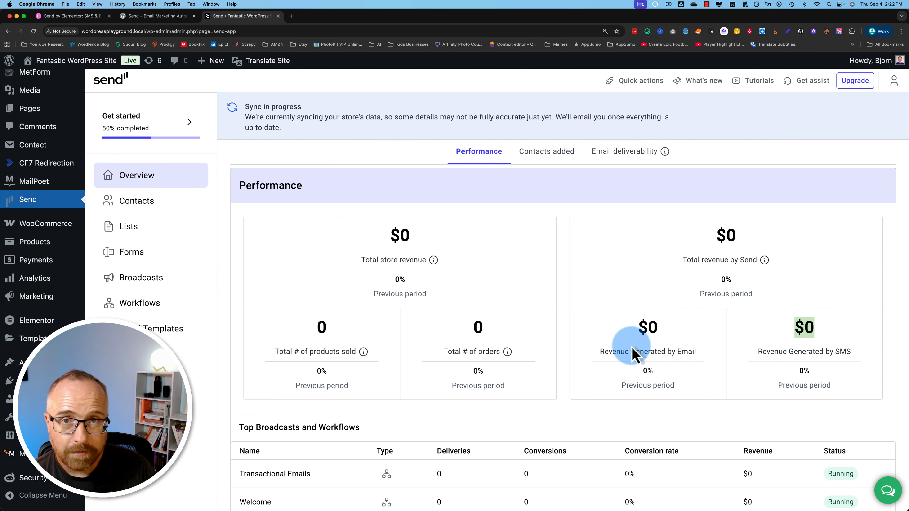
Bring up the Elementor Send pricing page and list its monthly email-count options starting at 5,000
{"action": "key", "text": "ctrl+Tab"}
{"action": "left_click", "coordinate": [591, 127]}
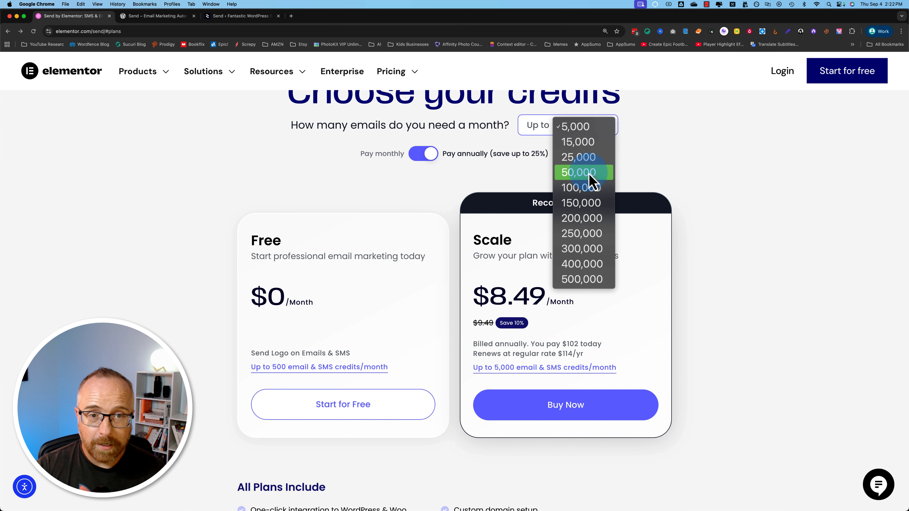
Choose up to 50,000 emails a month, compare the Scale price, and return to the WordPress Send dashboard
{"action": "left_click", "coordinate": [243, 20]}
{"action": "left_click", "coordinate": [244, 20]}
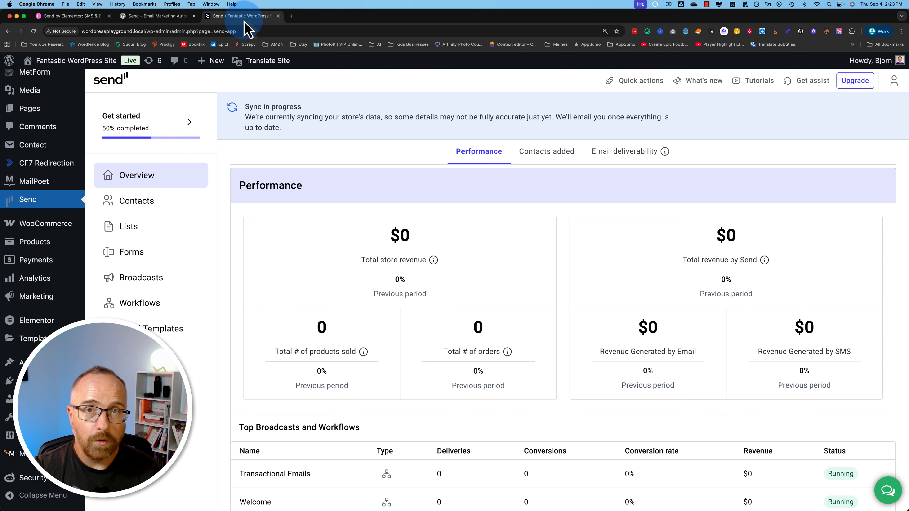
{"action": "left_click", "coordinate": [79, 20]}
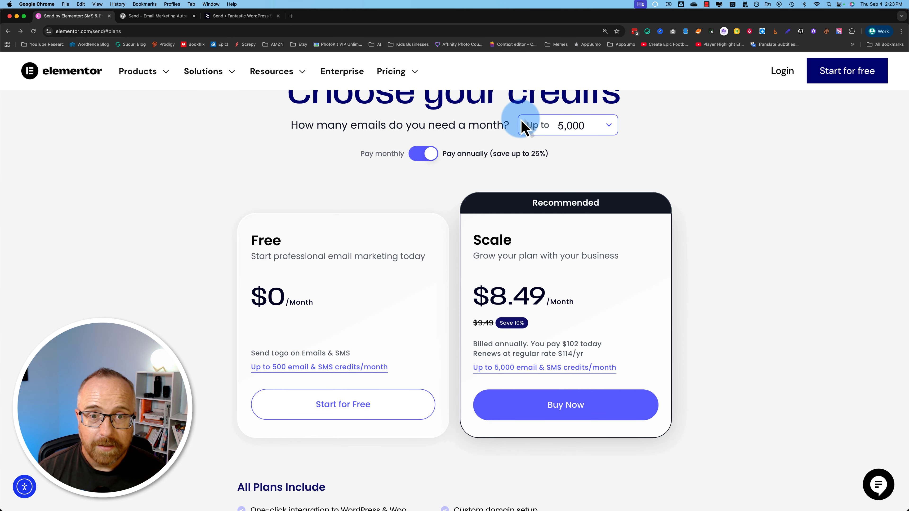
{"action": "left_click", "coordinate": [608, 125]}
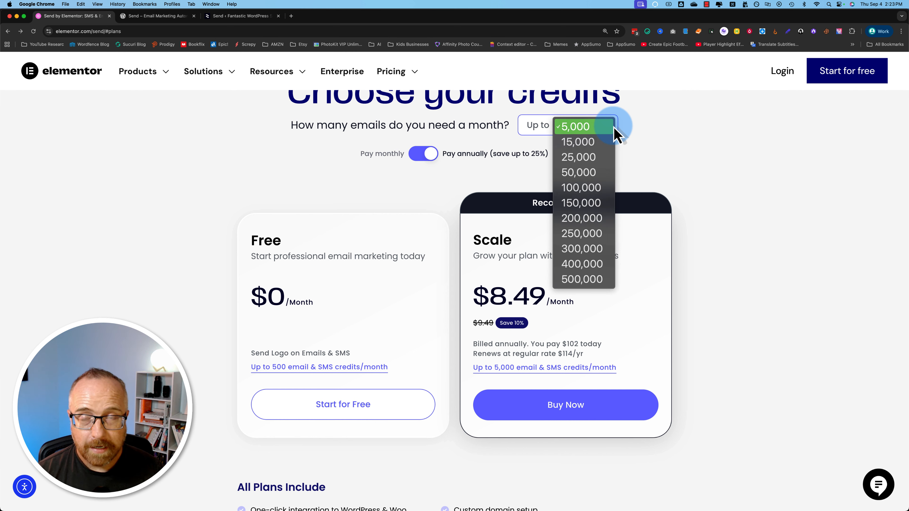
{"action": "left_click", "coordinate": [586, 175]}
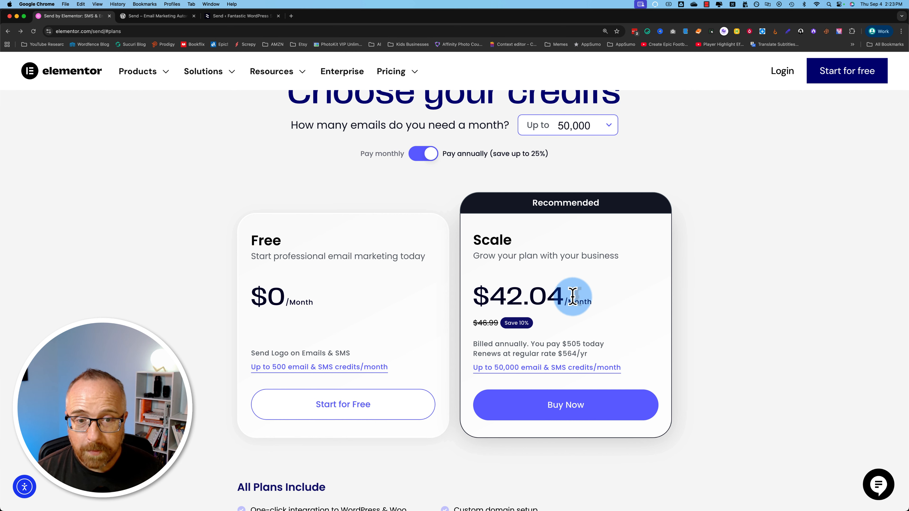
{"action": "left_click_drag", "start_coordinate": [457, 322], "coordinate": [499, 326]}
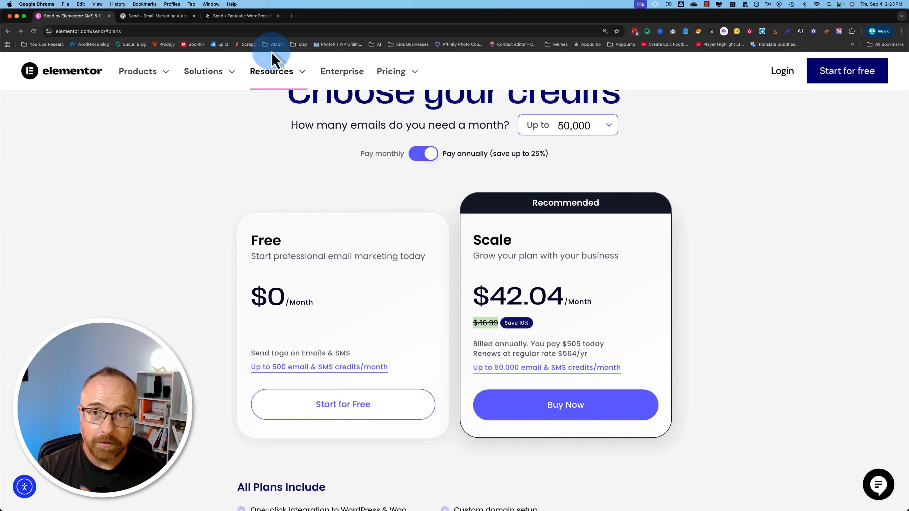
{"action": "left_click", "coordinate": [243, 16]}
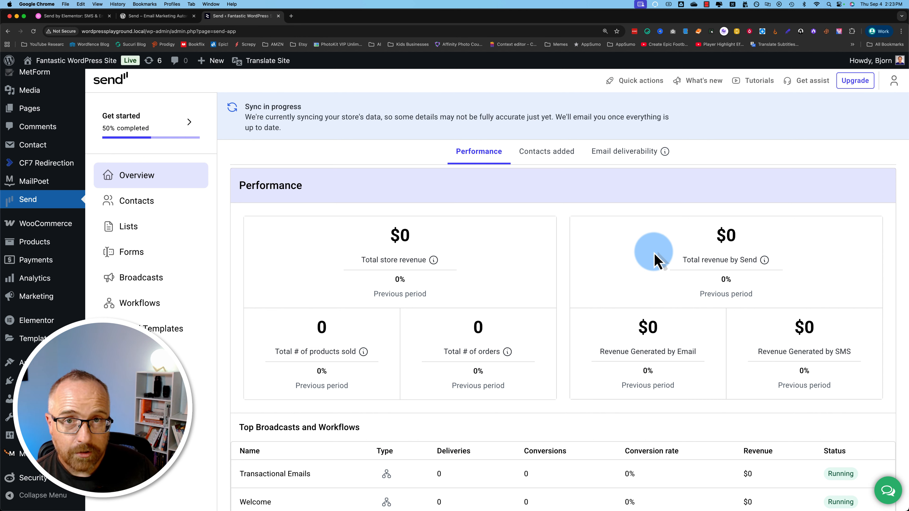
{"action": "left_click_drag", "start_coordinate": [691, 234], "coordinate": [750, 229]}
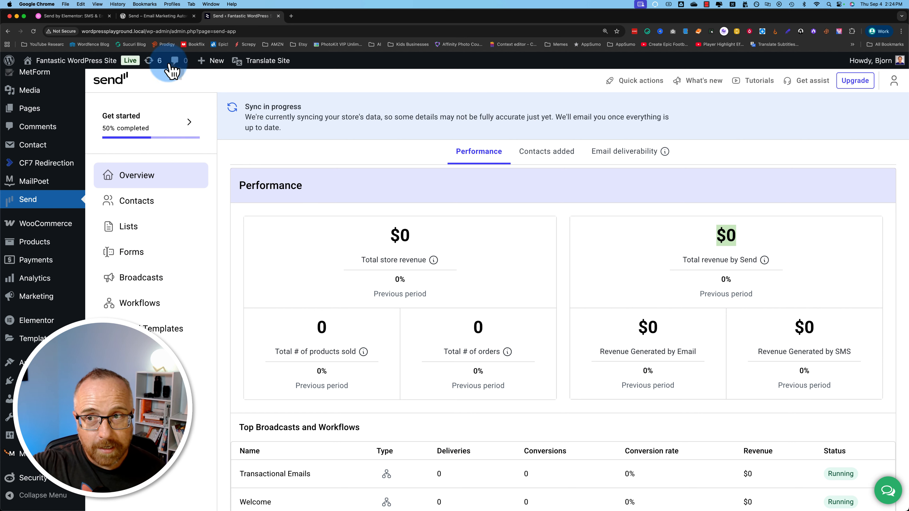
{"action": "left_click", "coordinate": [93, 20]}
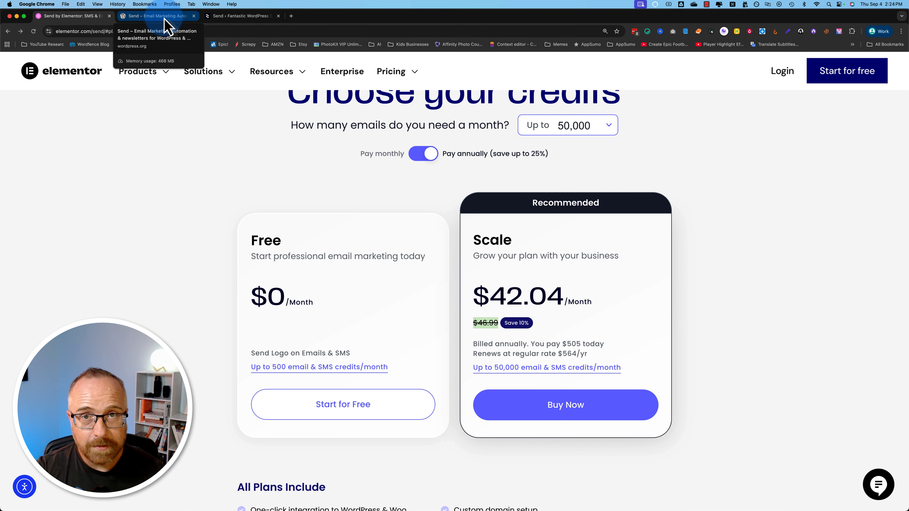
{"action": "left_click", "coordinate": [233, 17]}
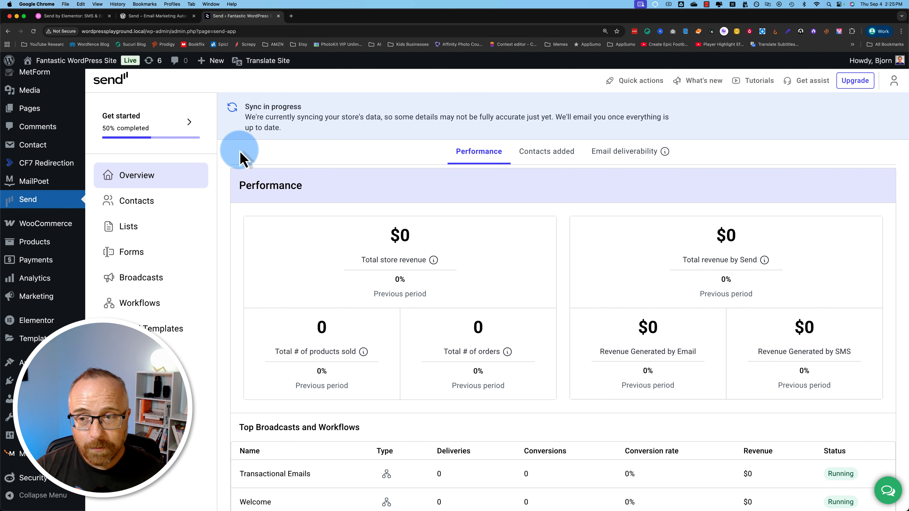
From the Get Started checklist's 'Make it yours' step, open the branded email setup form
{"action": "left_click", "coordinate": [144, 135]}
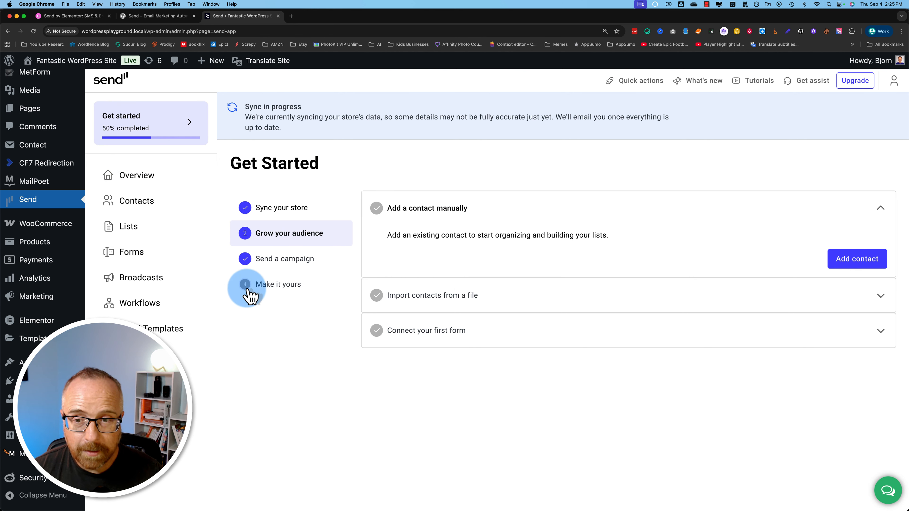
{"action": "left_click", "coordinate": [286, 288]}
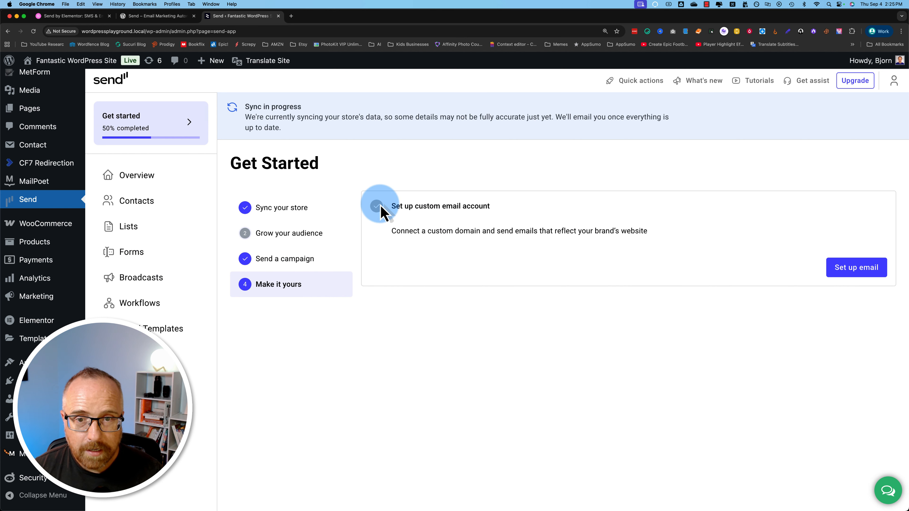
{"action": "left_click_drag", "start_coordinate": [392, 212], "coordinate": [531, 217]}
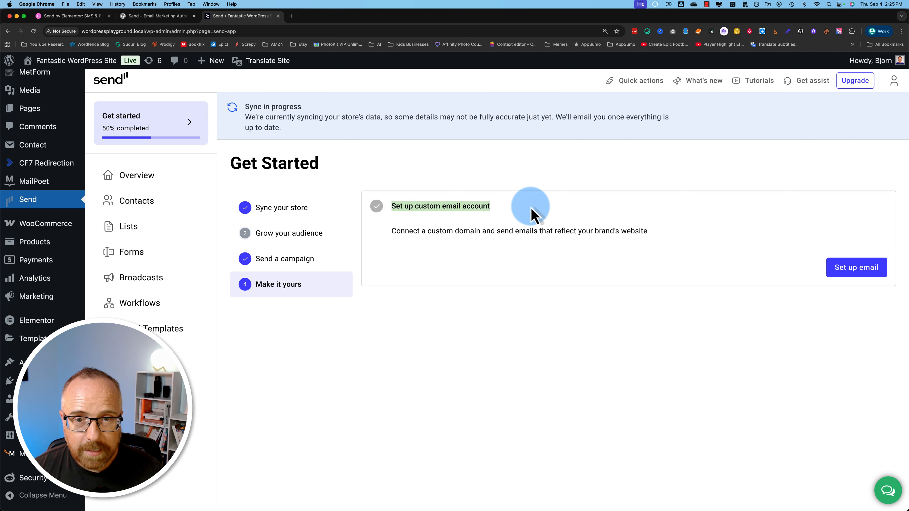
{"action": "left_click", "coordinate": [861, 273]}
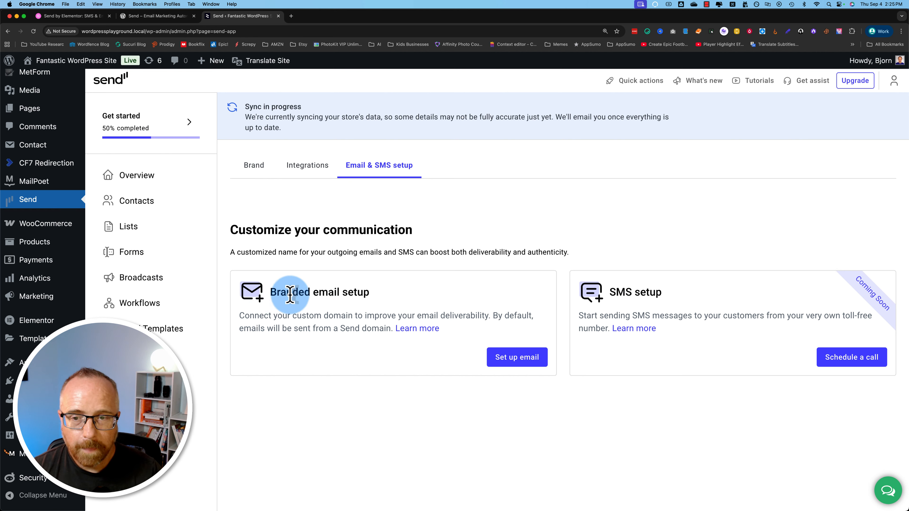
{"action": "left_click", "coordinate": [523, 361]}
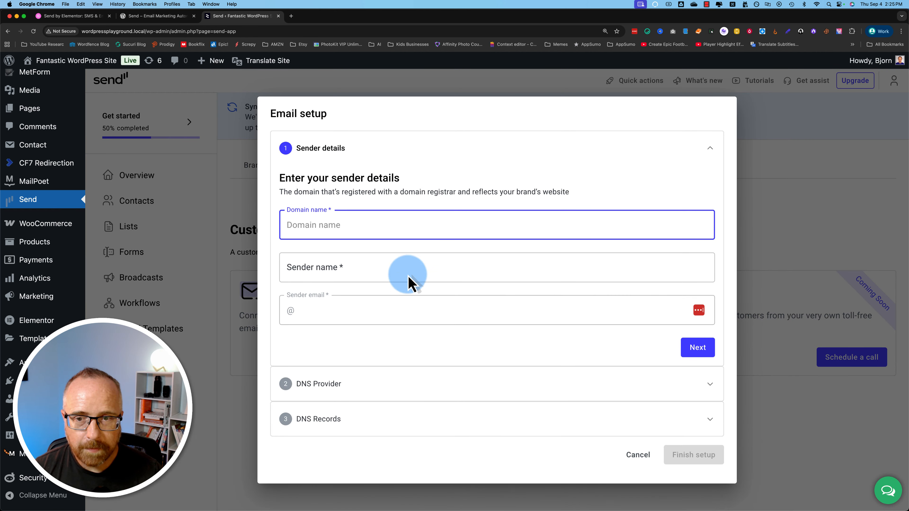
Enter the domain wplearninglab.com and the sender's name as sender details
{"action": "type", "text": "w"}
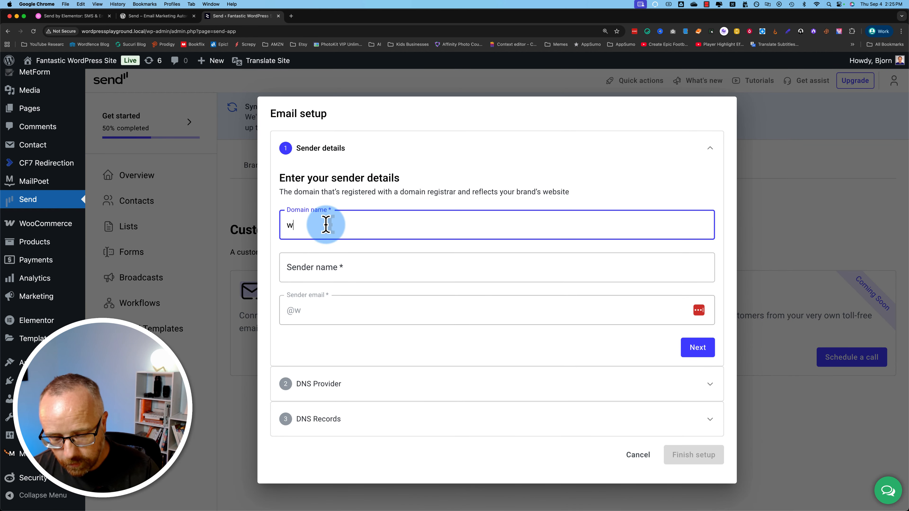
{"action": "type", "text": "plearninglab.com"}
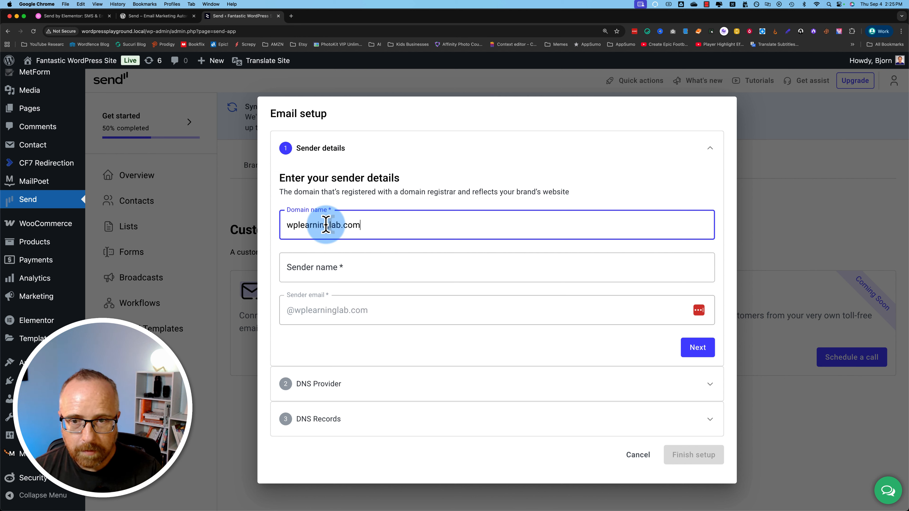
{"action": "left_click", "coordinate": [327, 261]}
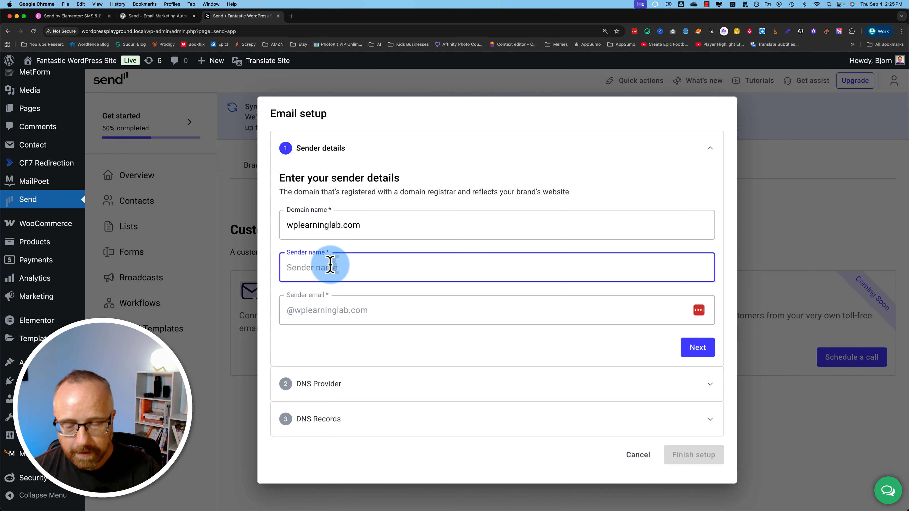
{"action": "type", "text": "bjorn"}
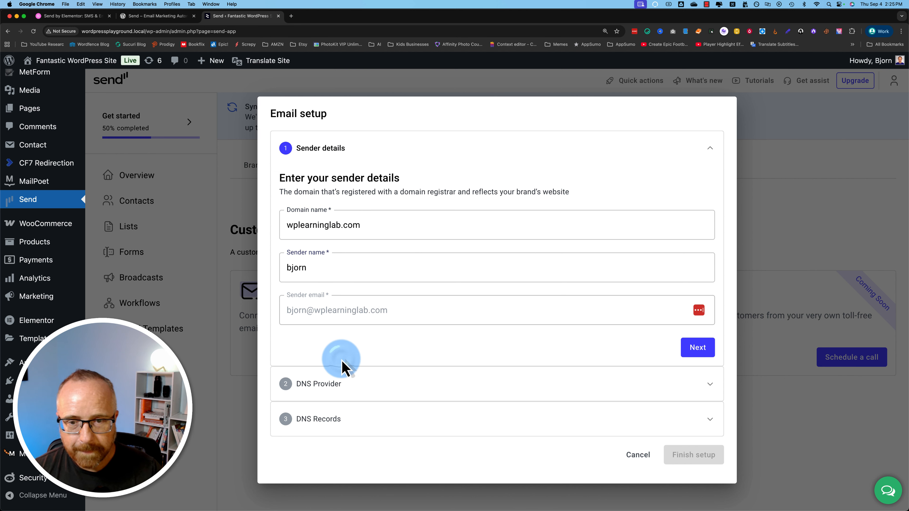
{"action": "left_click", "coordinate": [705, 349]}
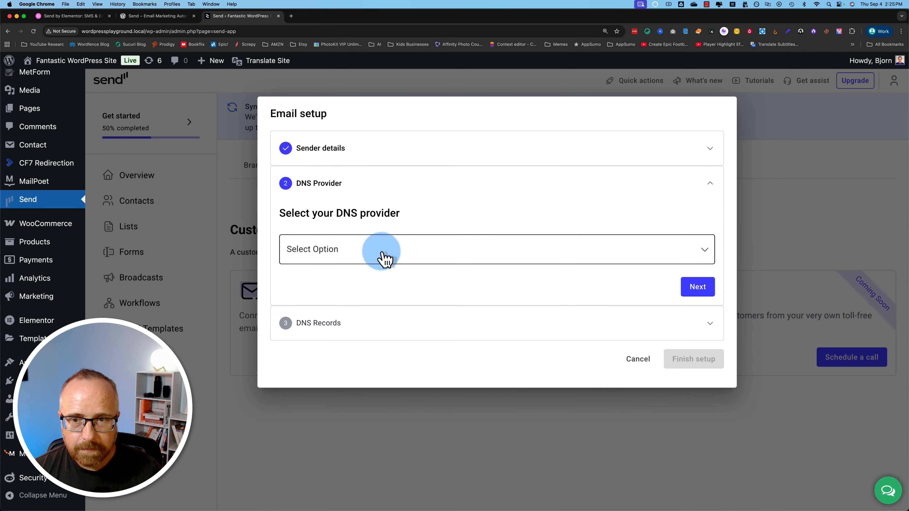
Try GoDaddy, Namecheap and HostGator as DNS provider, settle on Other, and continue to DNS records
{"action": "left_click", "coordinate": [360, 254]}
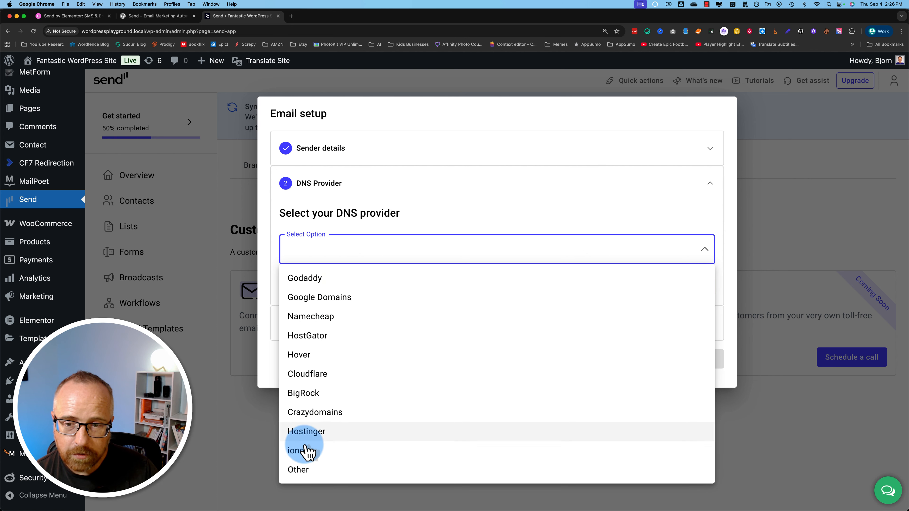
{"action": "left_click", "coordinate": [310, 280]}
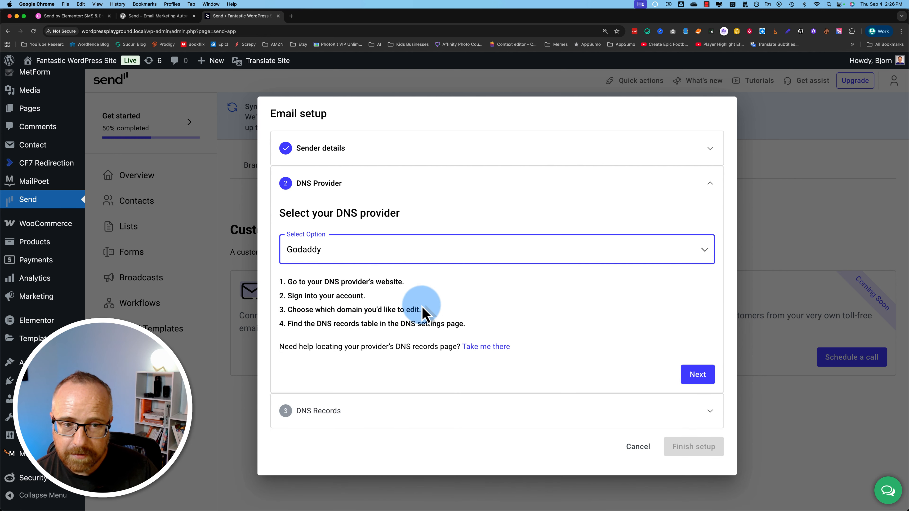
{"action": "left_click_drag", "start_coordinate": [285, 282], "coordinate": [471, 337]}
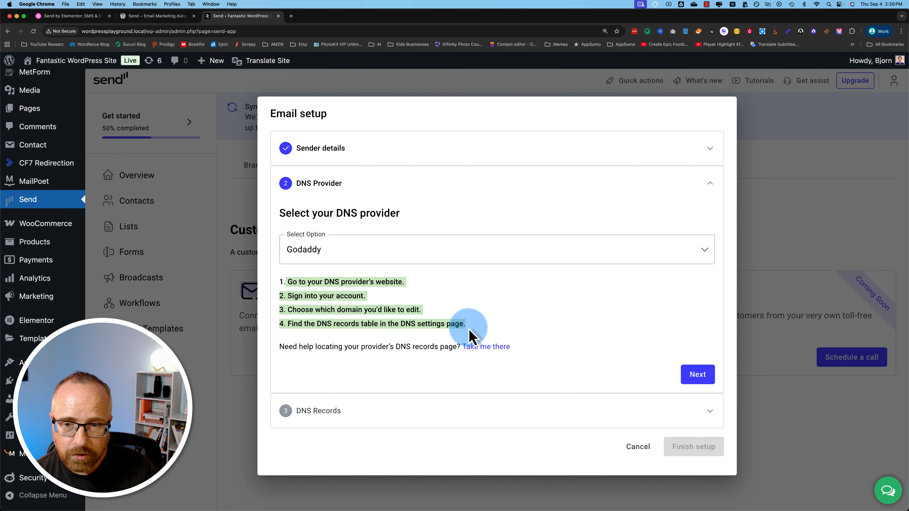
{"action": "left_click", "coordinate": [469, 326]}
{"action": "left_click", "coordinate": [385, 259]}
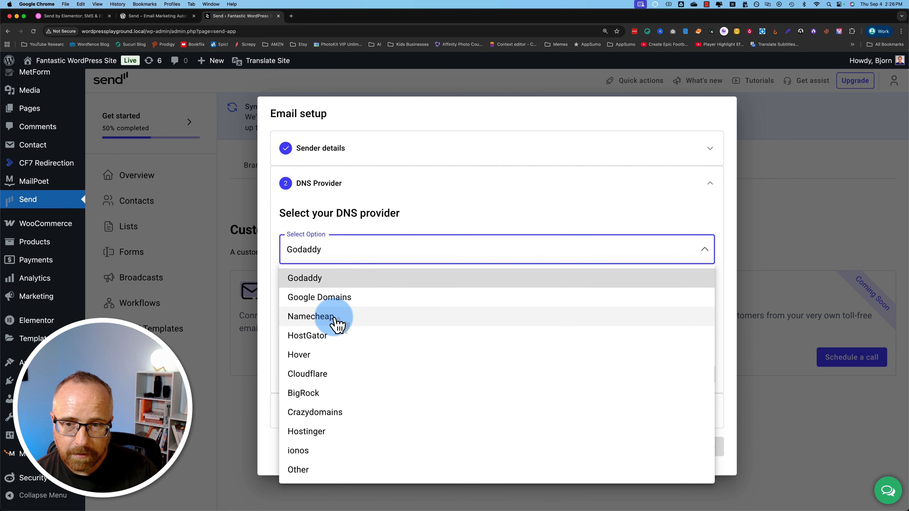
{"action": "left_click", "coordinate": [338, 317]}
{"action": "left_click", "coordinate": [360, 257]}
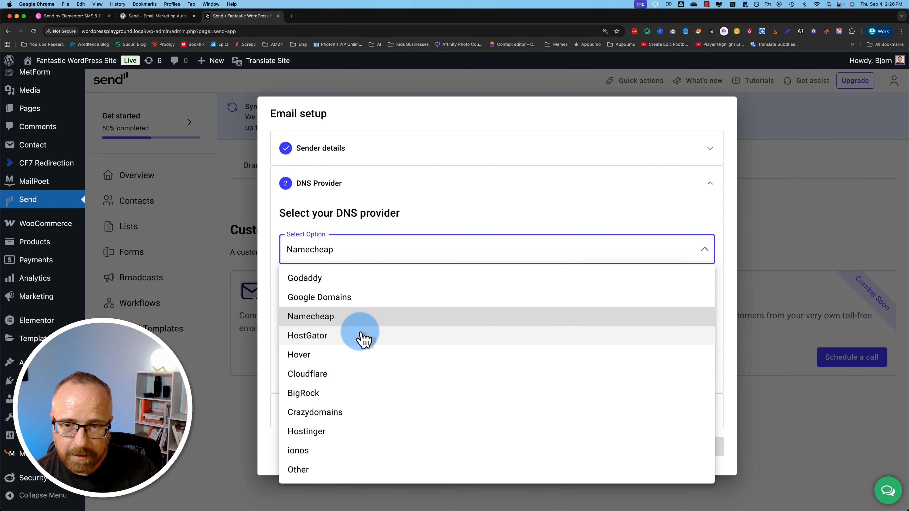
{"action": "left_click", "coordinate": [364, 338]}
{"action": "left_click", "coordinate": [359, 258]}
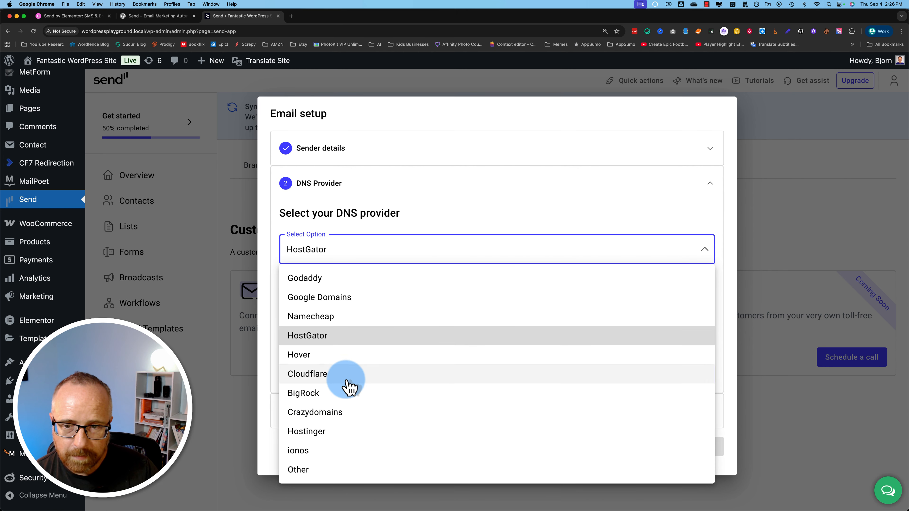
{"action": "left_click", "coordinate": [343, 470]}
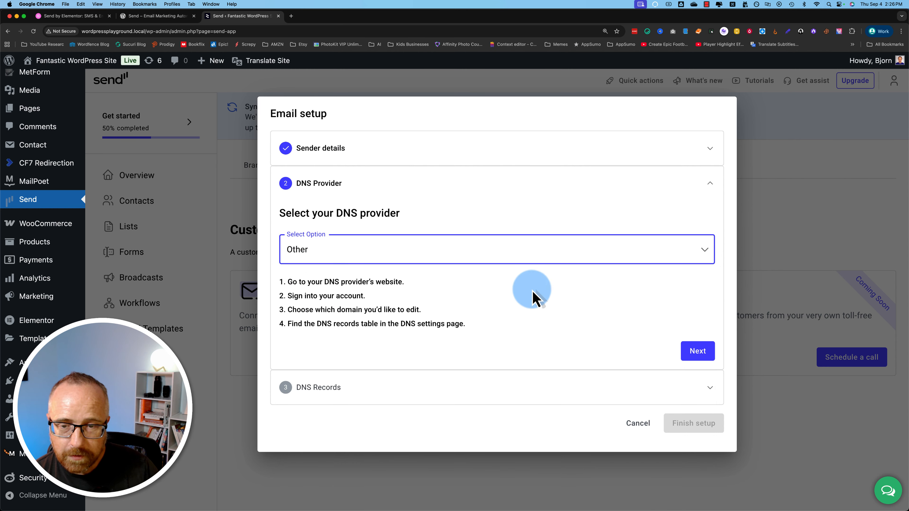
{"action": "left_click", "coordinate": [533, 298]}
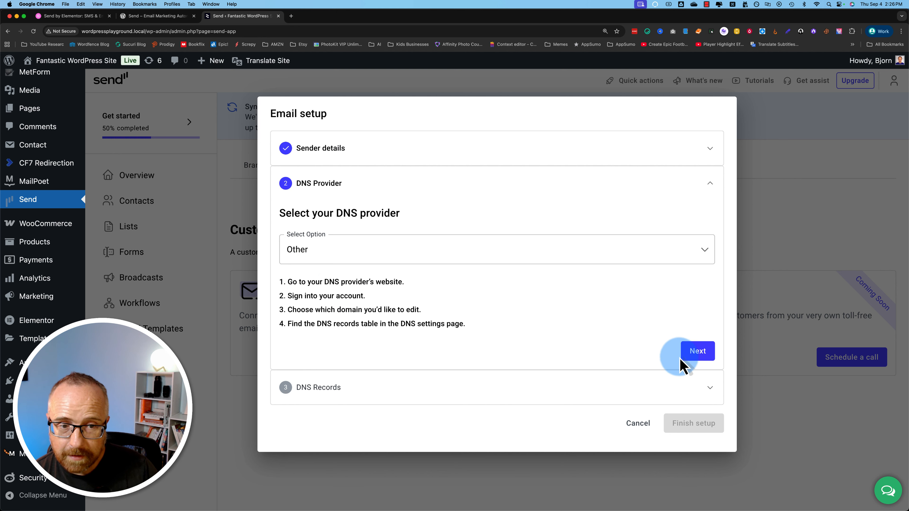
{"action": "left_click", "coordinate": [697, 351]}
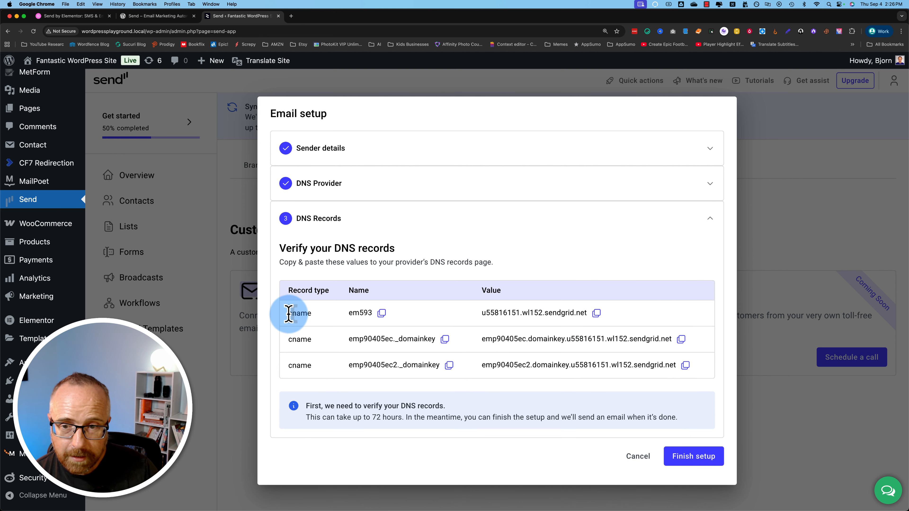
{"action": "left_click", "coordinate": [342, 319]}
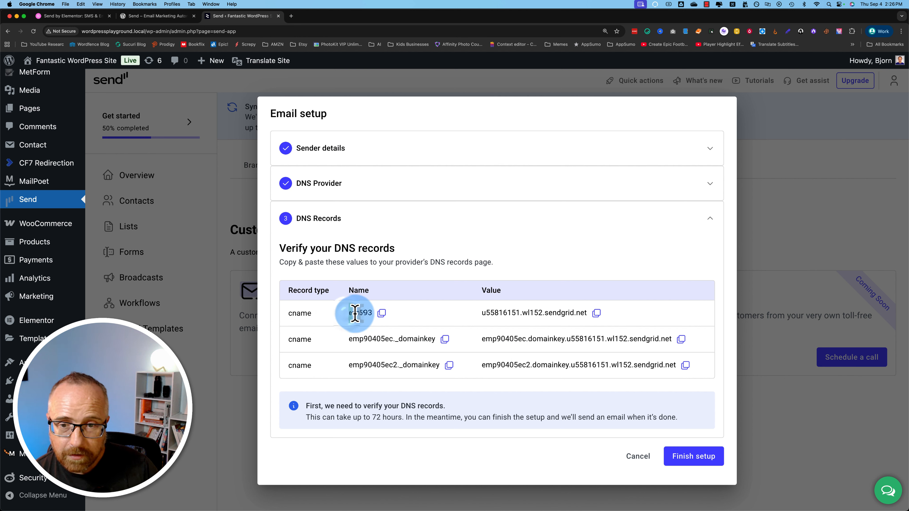
{"action": "left_click_drag", "start_coordinate": [355, 314], "coordinate": [578, 310]}
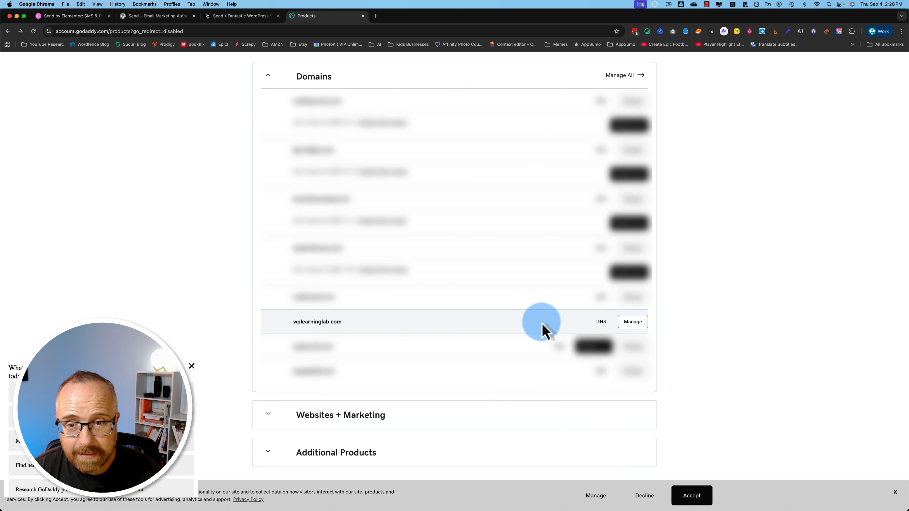
Zoom in on GoDaddy, dismiss the cookie banner, and review wplearninglab.com's existing DNS records
{"action": "key", "text": "super+equal"}
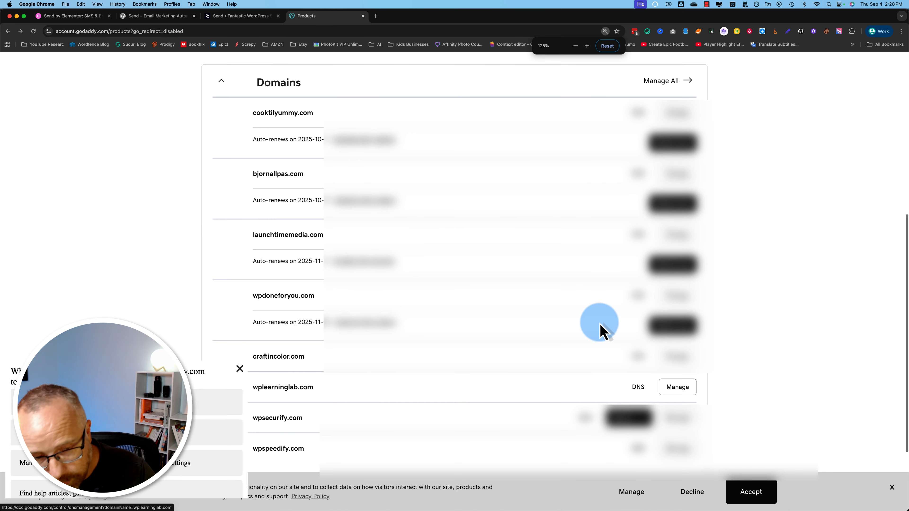
{"action": "scroll", "coordinate": [754, 412], "scroll_direction": "down", "scroll_amount": 2}
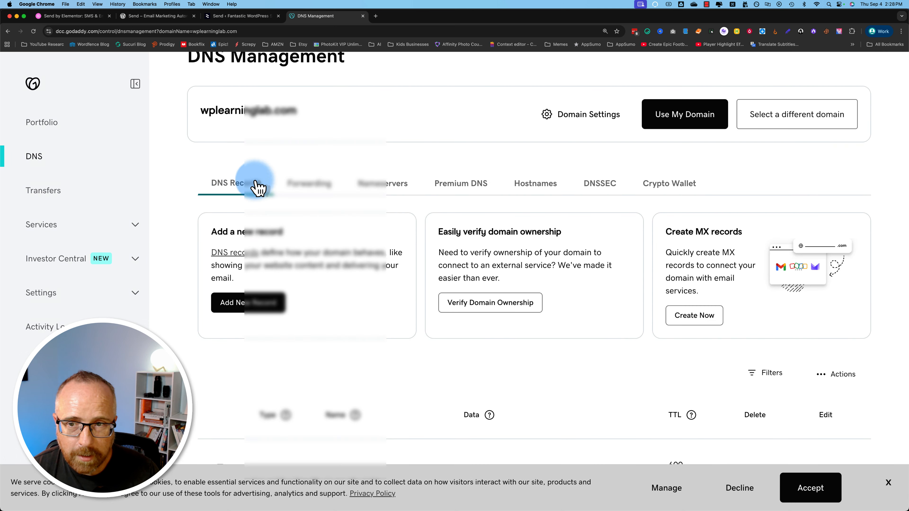
{"action": "scroll", "coordinate": [435, 344], "scroll_direction": "down", "scroll_amount": 3}
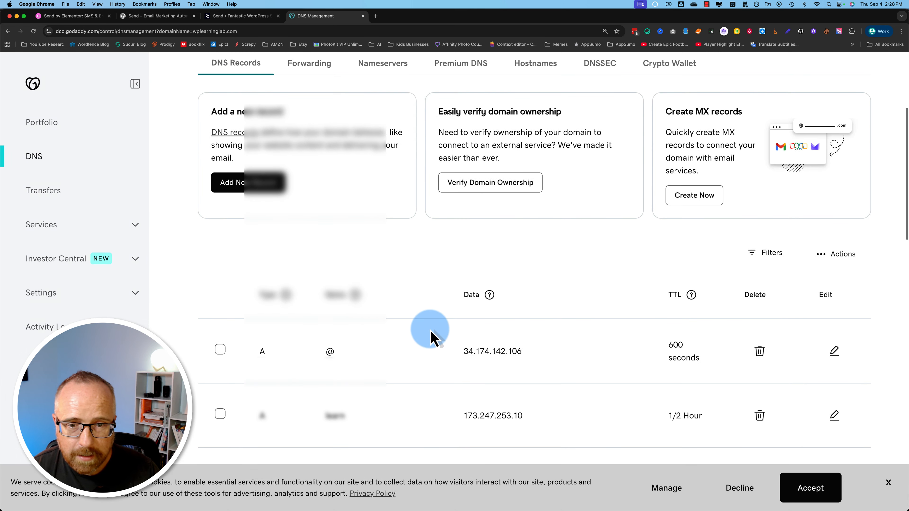
{"action": "left_click", "coordinate": [888, 483]}
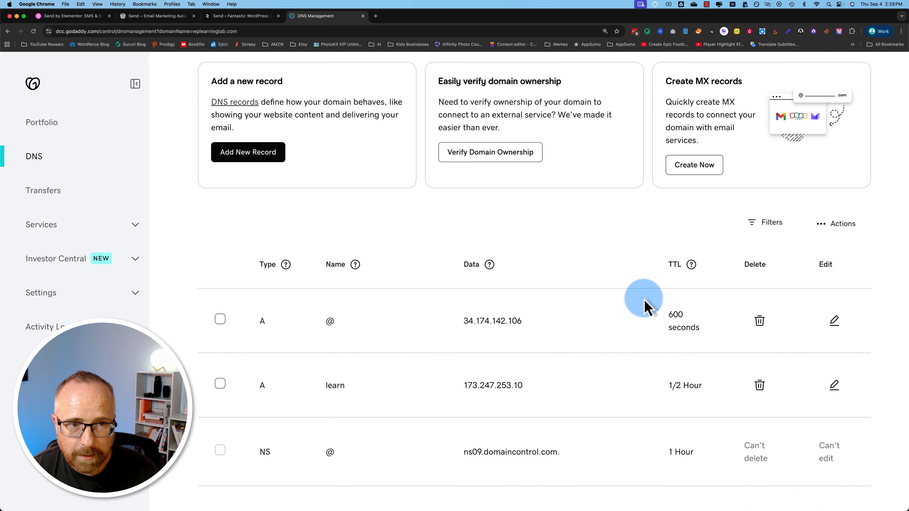
{"action": "scroll", "coordinate": [489, 300], "scroll_direction": "down", "scroll_amount": 2}
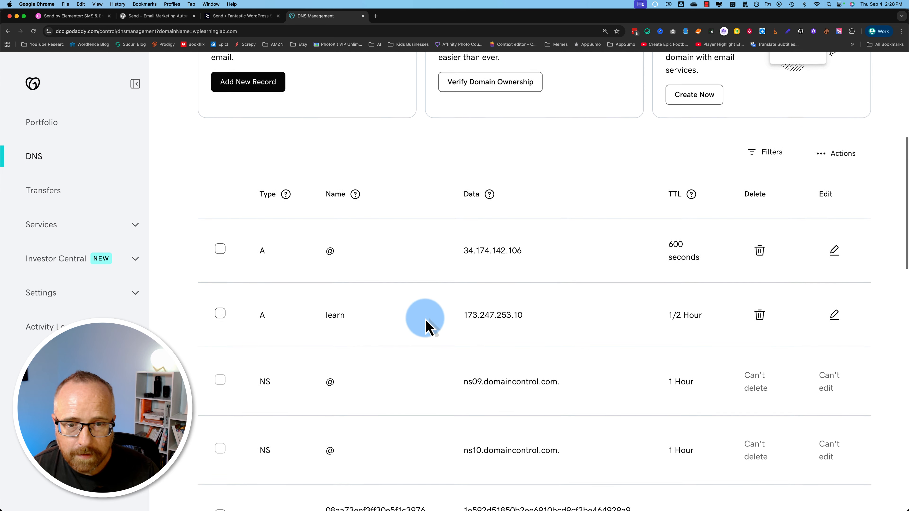
{"action": "scroll", "coordinate": [426, 322], "scroll_direction": "up", "scroll_amount": 6}
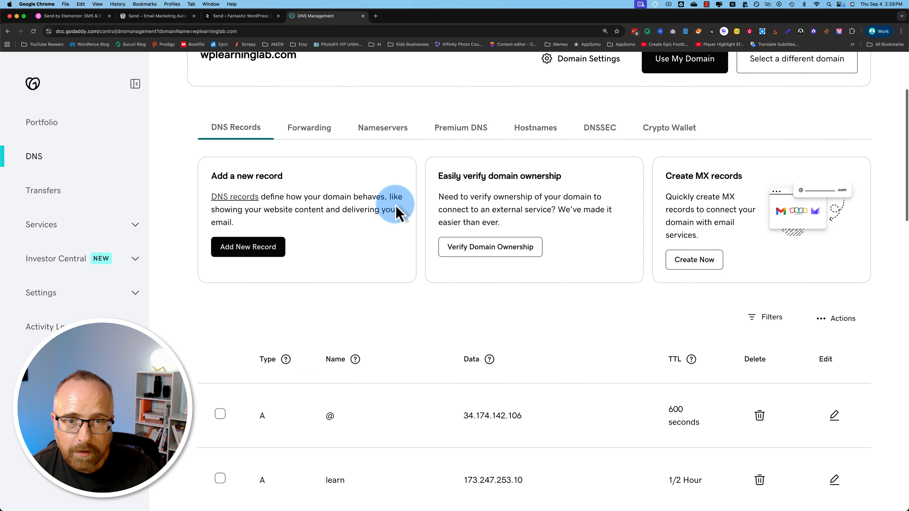
{"action": "left_click", "coordinate": [242, 16]}
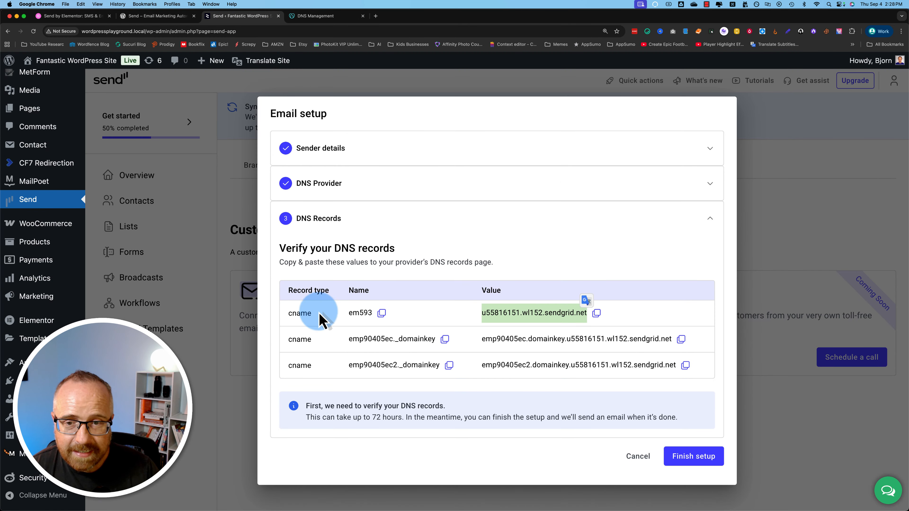
{"action": "left_click", "coordinate": [312, 16]}
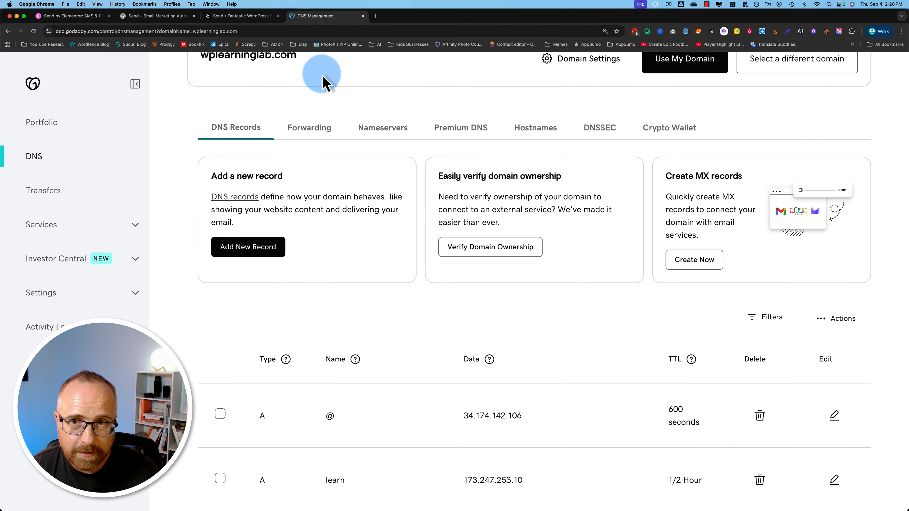
Start a new CNAME record in GoDaddy named em593, copied from the Send setup
{"action": "left_click", "coordinate": [255, 249]}
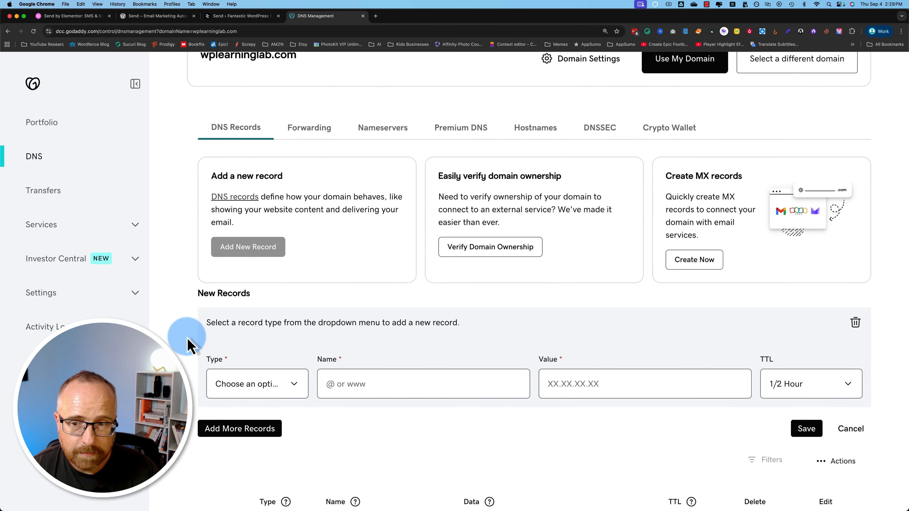
{"action": "scroll", "coordinate": [189, 345], "scroll_direction": "down", "scroll_amount": 2}
{"action": "left_click", "coordinate": [257, 319]}
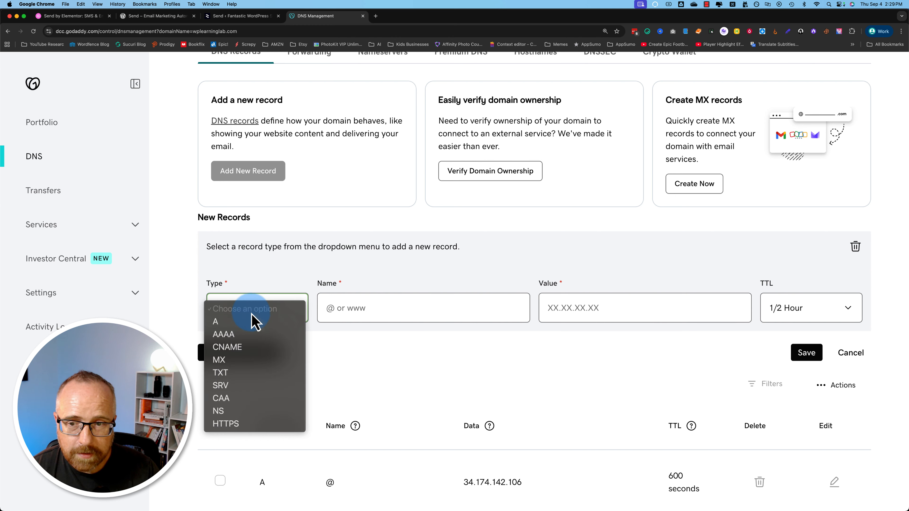
{"action": "left_click", "coordinate": [237, 347]}
{"action": "left_click", "coordinate": [243, 16]}
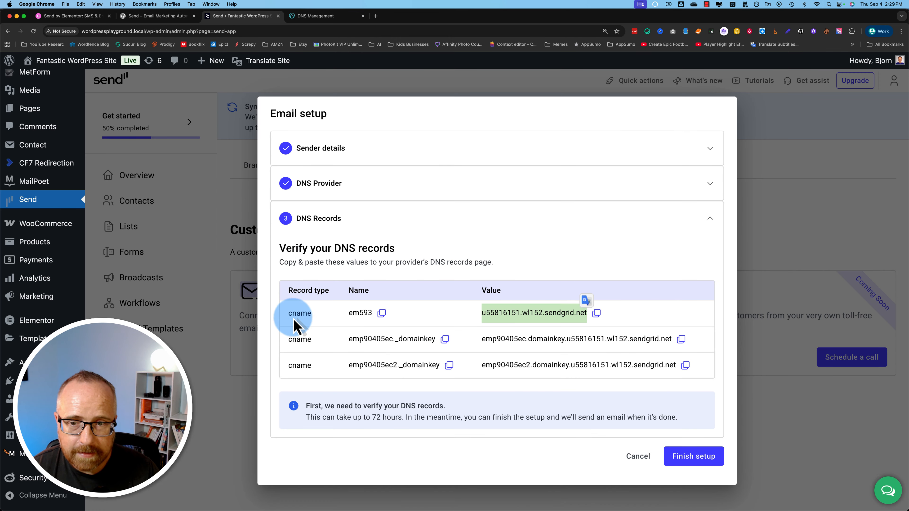
{"action": "left_click", "coordinate": [382, 314]}
{"action": "left_click", "coordinate": [318, 16]}
{"action": "left_click", "coordinate": [346, 304]}
{"action": "type", "text": "em593"}
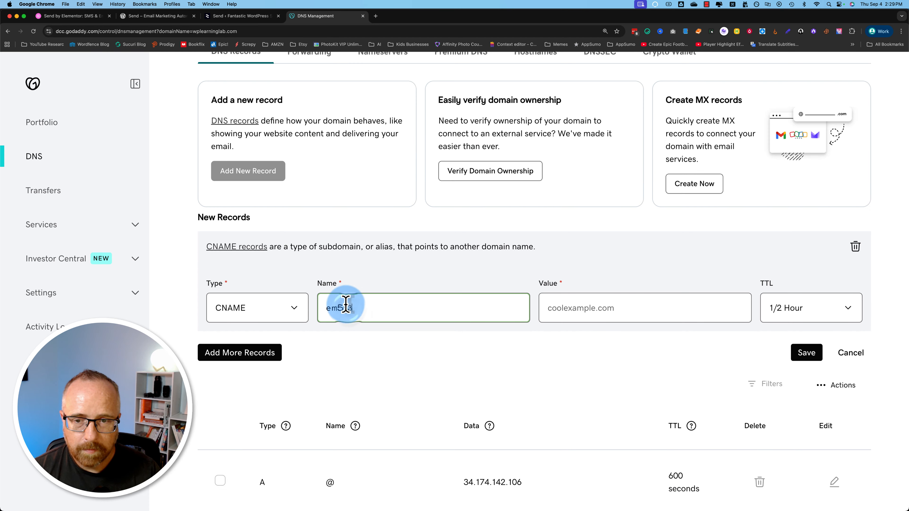
Give the em593 record the value u55816151.wl152.sendgrid.net and save it
{"action": "left_click", "coordinate": [256, 17]}
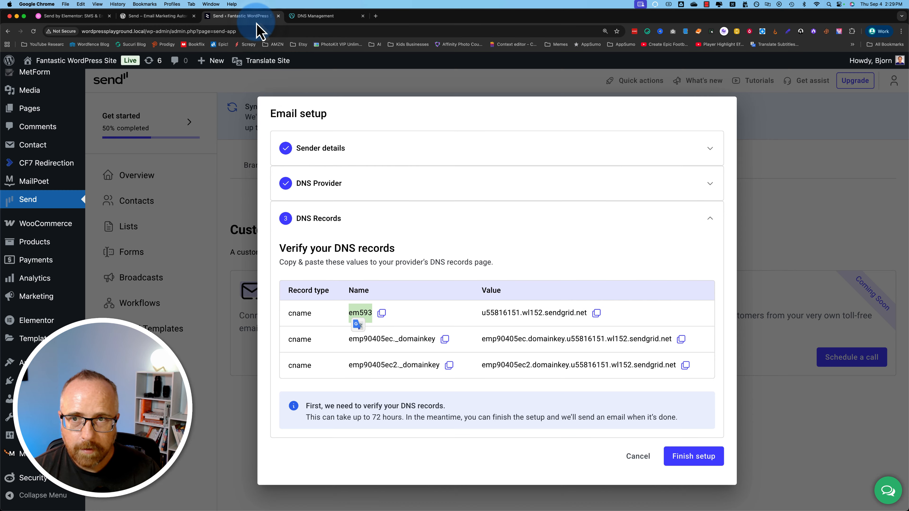
{"action": "left_click", "coordinate": [525, 315]}
{"action": "left_click_drag", "start_coordinate": [498, 315], "coordinate": [568, 316]}
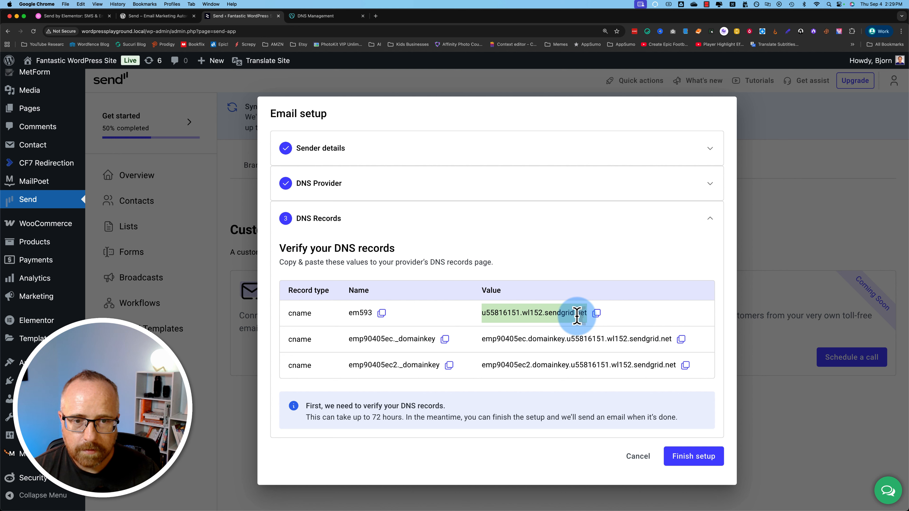
{"action": "left_click", "coordinate": [305, 17]}
{"action": "left_click", "coordinate": [582, 308]}
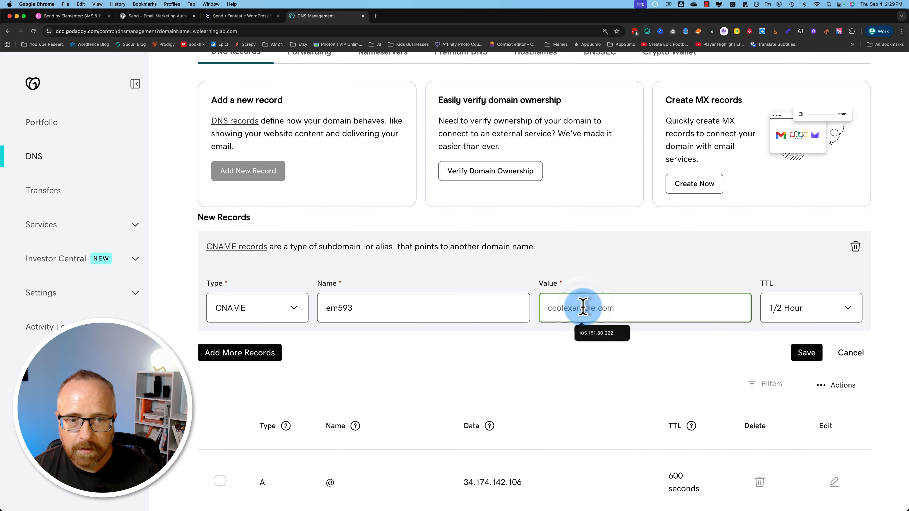
{"action": "type", "text": "u55816151.wl152.sendgrid.net"}
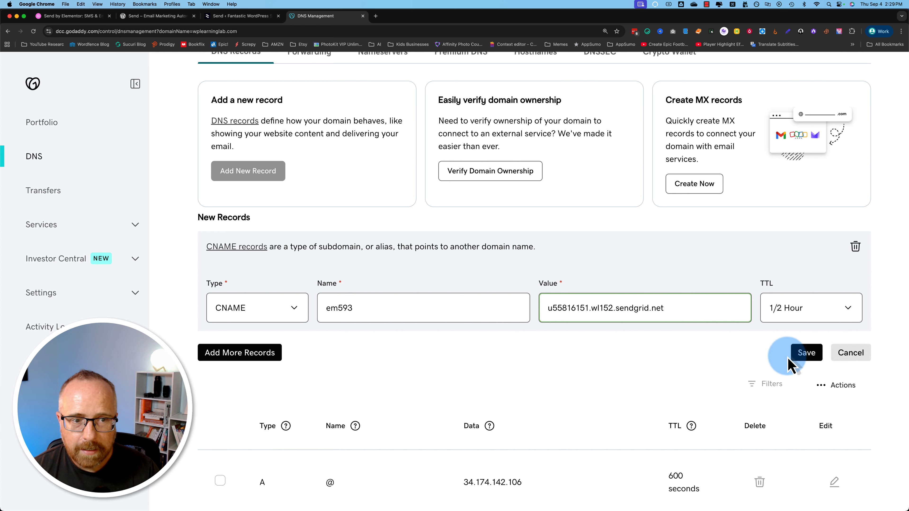
{"action": "left_click", "coordinate": [807, 354]}
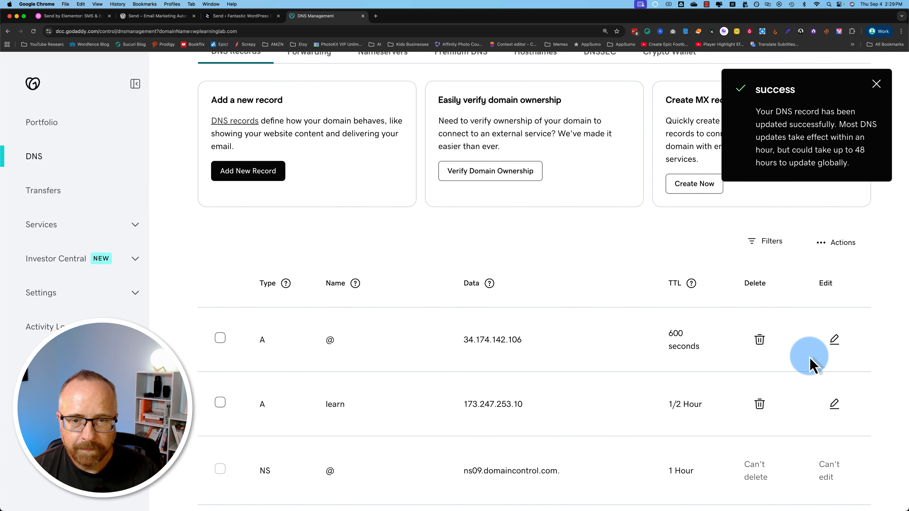
Add and save the CNAME record emp90405ec._domainkey with its sendgrid domainkey target from Send
{"action": "left_click", "coordinate": [263, 174]}
{"action": "left_click", "coordinate": [237, 17]}
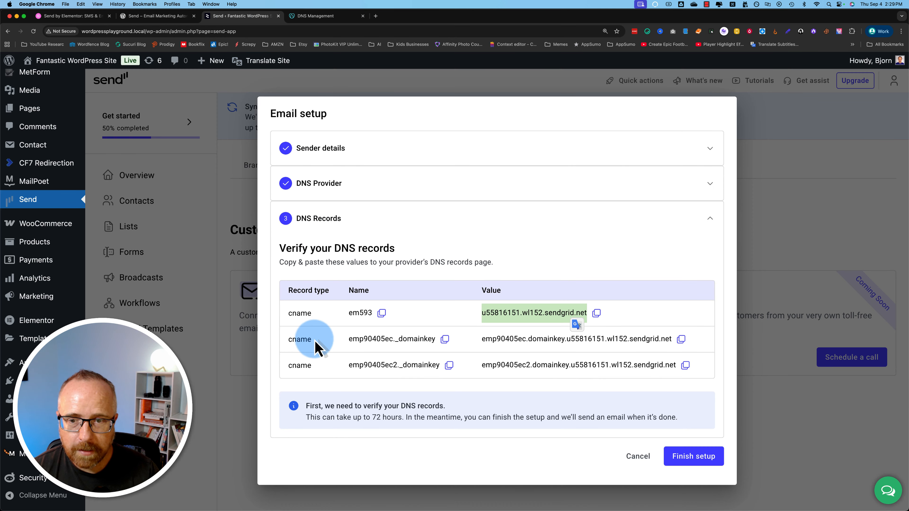
{"action": "left_click_drag", "start_coordinate": [348, 339], "coordinate": [436, 339]}
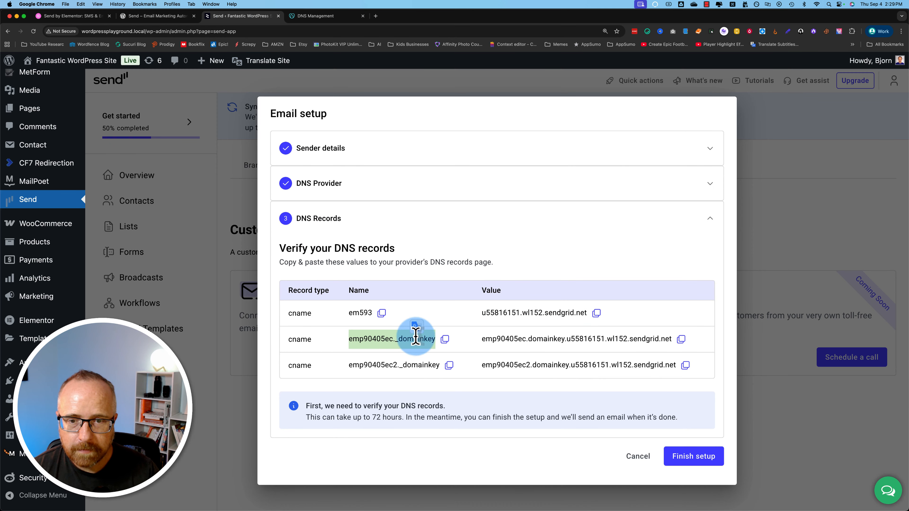
{"action": "left_click", "coordinate": [299, 16]}
{"action": "left_click", "coordinate": [290, 309]}
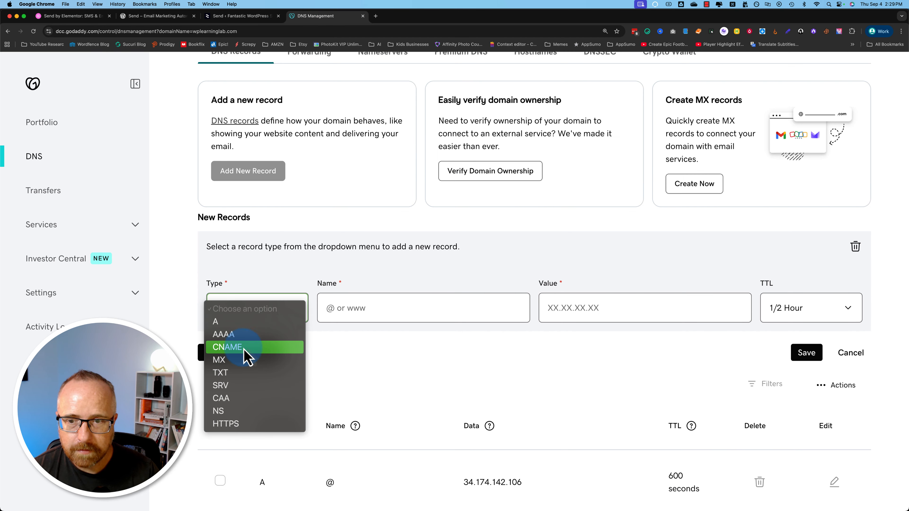
{"action": "left_click", "coordinate": [259, 347]}
{"action": "left_click", "coordinate": [338, 308]}
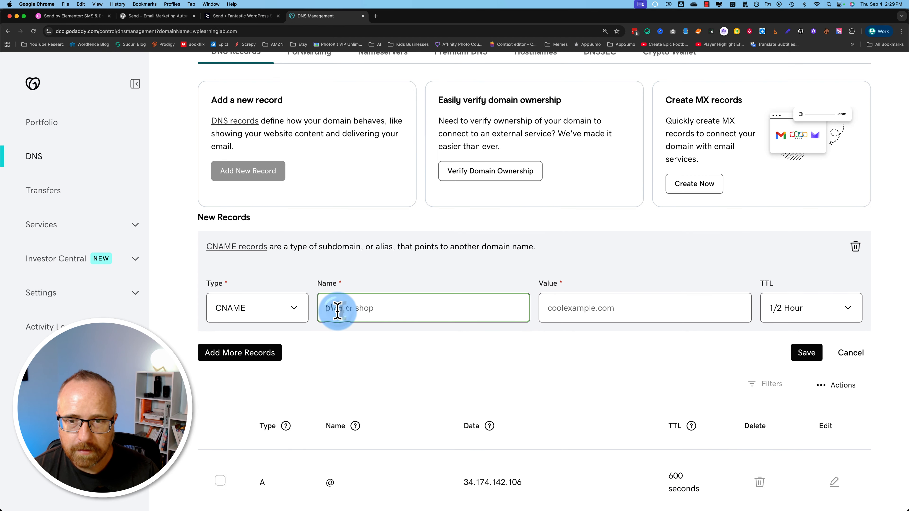
{"action": "left_click", "coordinate": [236, 16]}
{"action": "left_click_drag", "start_coordinate": [499, 338], "coordinate": [672, 338]}
{"action": "key", "text": "super+c"}
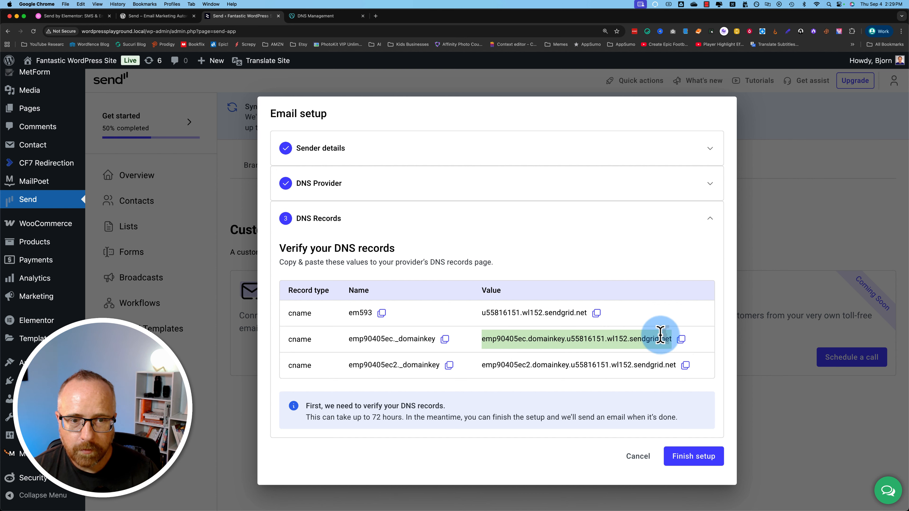
{"action": "left_click", "coordinate": [319, 17]}
{"action": "left_click", "coordinate": [609, 309]}
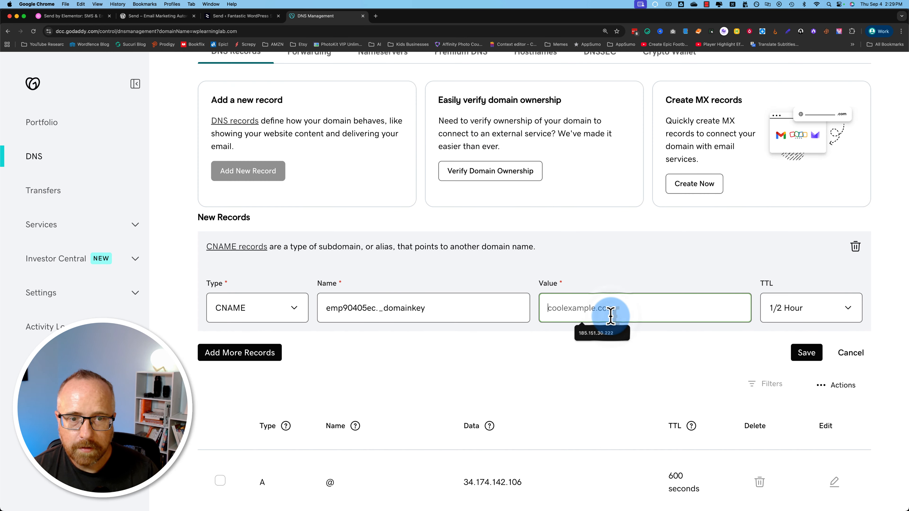
{"action": "key", "text": "super+v"}
{"action": "left_click", "coordinate": [796, 353]}
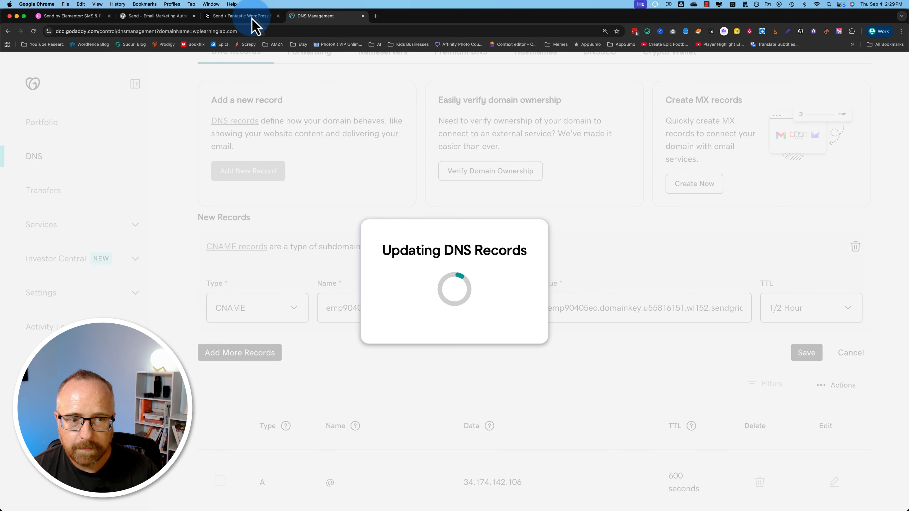
Add and save the CNAME emp90405ec2._domainkey pointing to emp90405ec2.domainkey.u55816151.wl152.sendgrid.net
{"action": "left_click", "coordinate": [243, 16]}
{"action": "left_click_drag", "start_coordinate": [347, 365], "coordinate": [432, 365]}
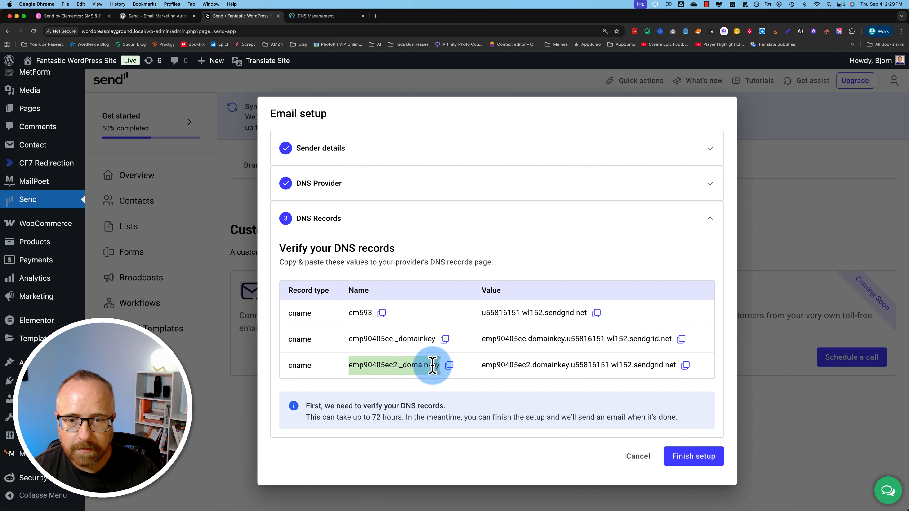
{"action": "left_click", "coordinate": [305, 16]}
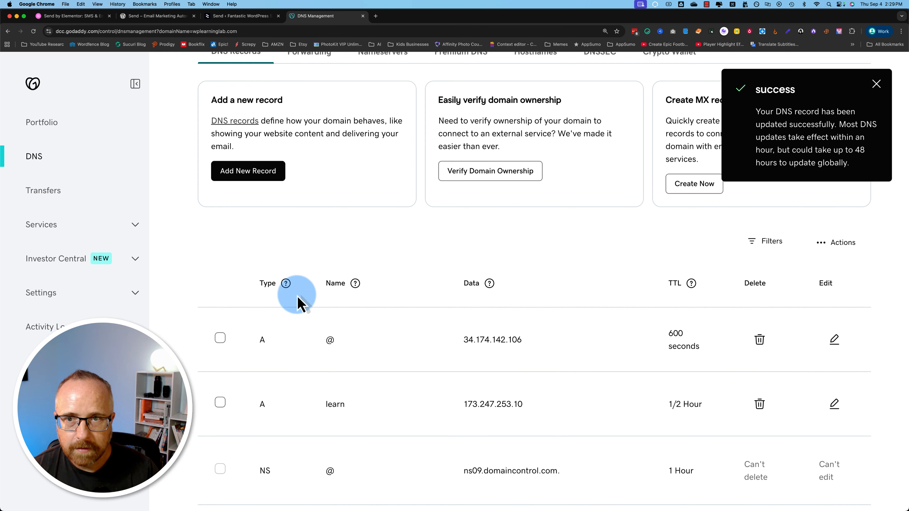
{"action": "left_click", "coordinate": [259, 171]}
{"action": "left_click", "coordinate": [278, 305]}
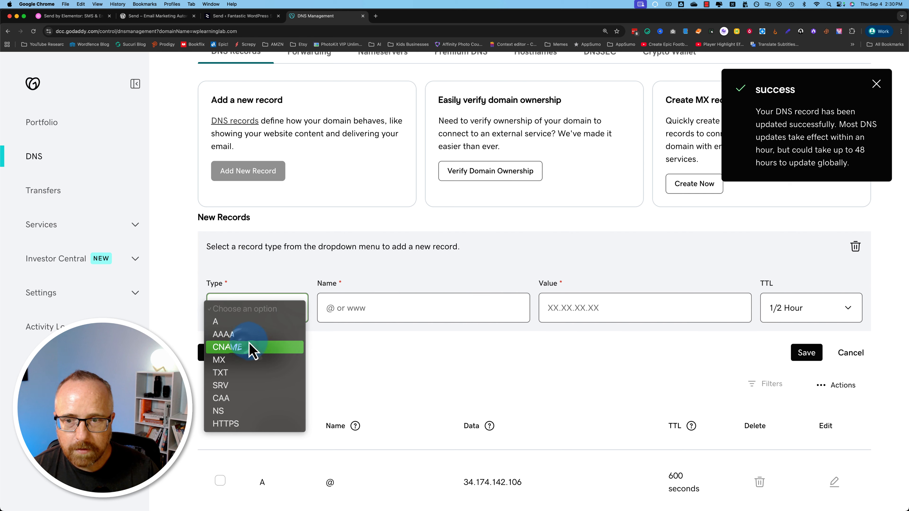
{"action": "left_click", "coordinate": [250, 347]}
{"action": "left_click", "coordinate": [358, 309]}
{"action": "left_click", "coordinate": [247, 16]}
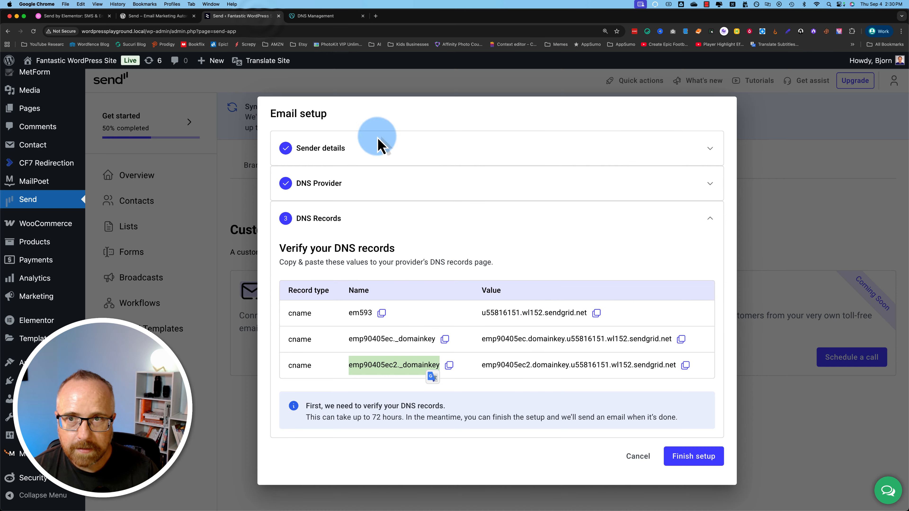
{"action": "left_click_drag", "start_coordinate": [529, 365], "coordinate": [659, 365]}
{"action": "key", "text": "super+c"}
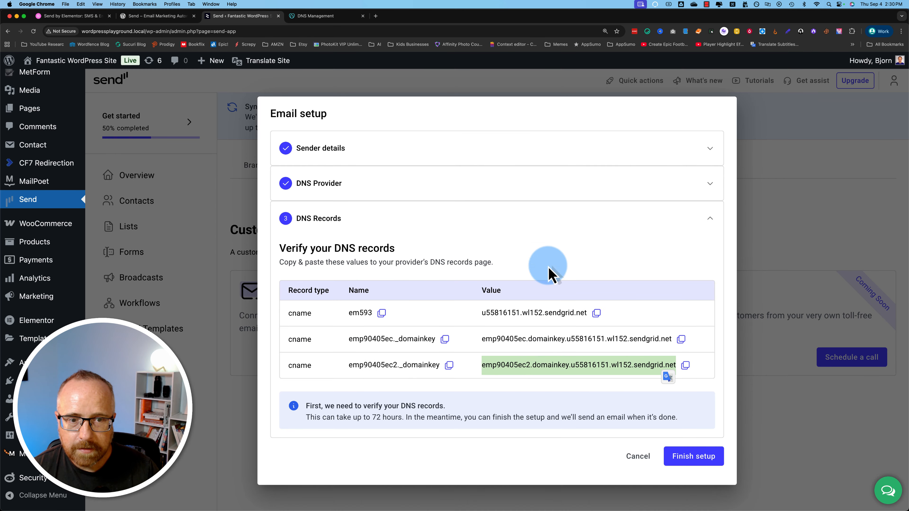
{"action": "left_click", "coordinate": [318, 16]}
{"action": "left_click", "coordinate": [593, 304]}
{"action": "key", "text": "super+v"}
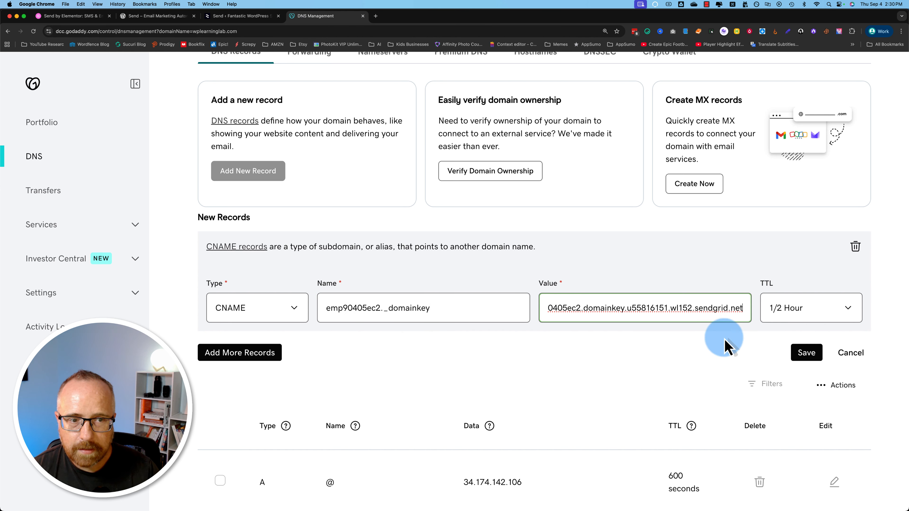
{"action": "left_click", "coordinate": [805, 352]}
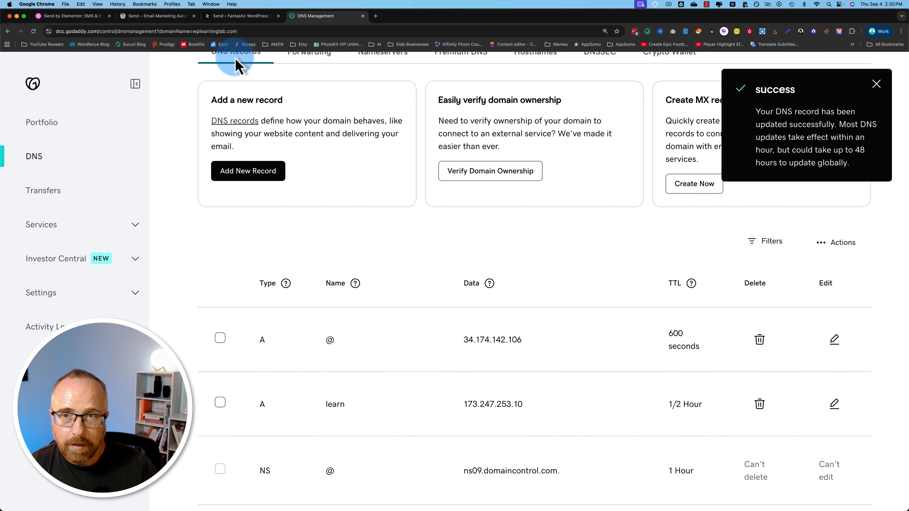
{"action": "left_click", "coordinate": [236, 16]}
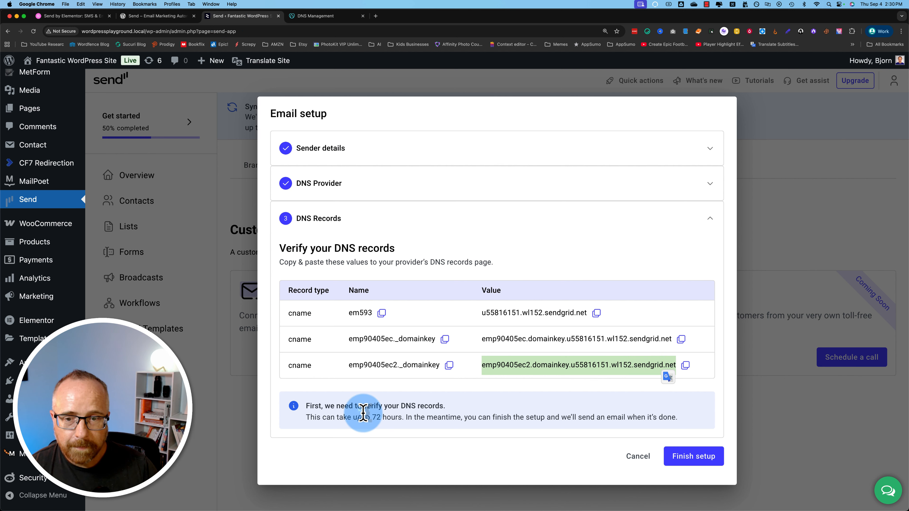
Review the 72-hour verification note and finish the branded email setup for wplearninglab.com
{"action": "left_click", "coordinate": [319, 408]}
{"action": "left_click_drag", "start_coordinate": [313, 406], "coordinate": [687, 425]}
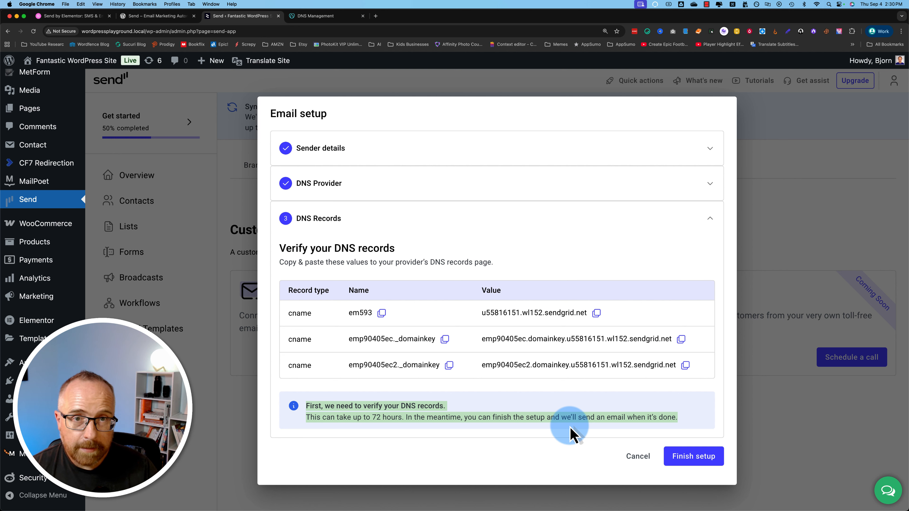
{"action": "left_click", "coordinate": [690, 462]}
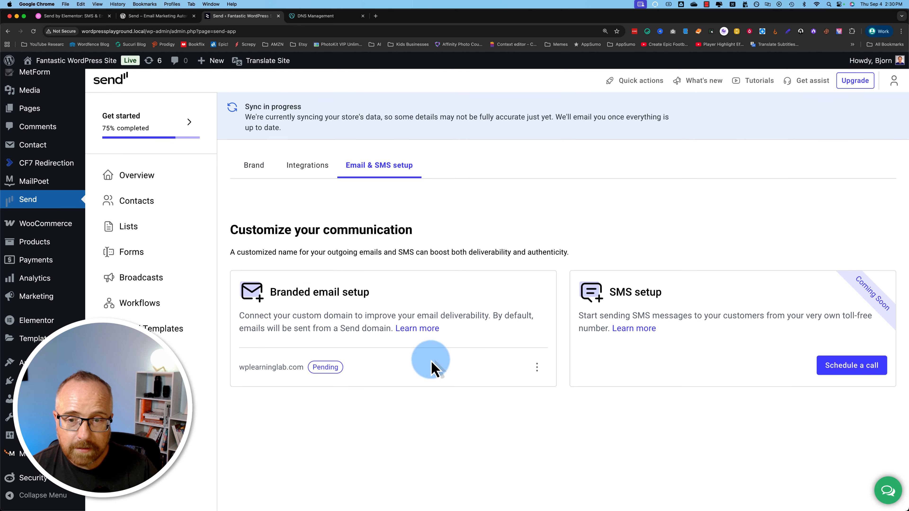